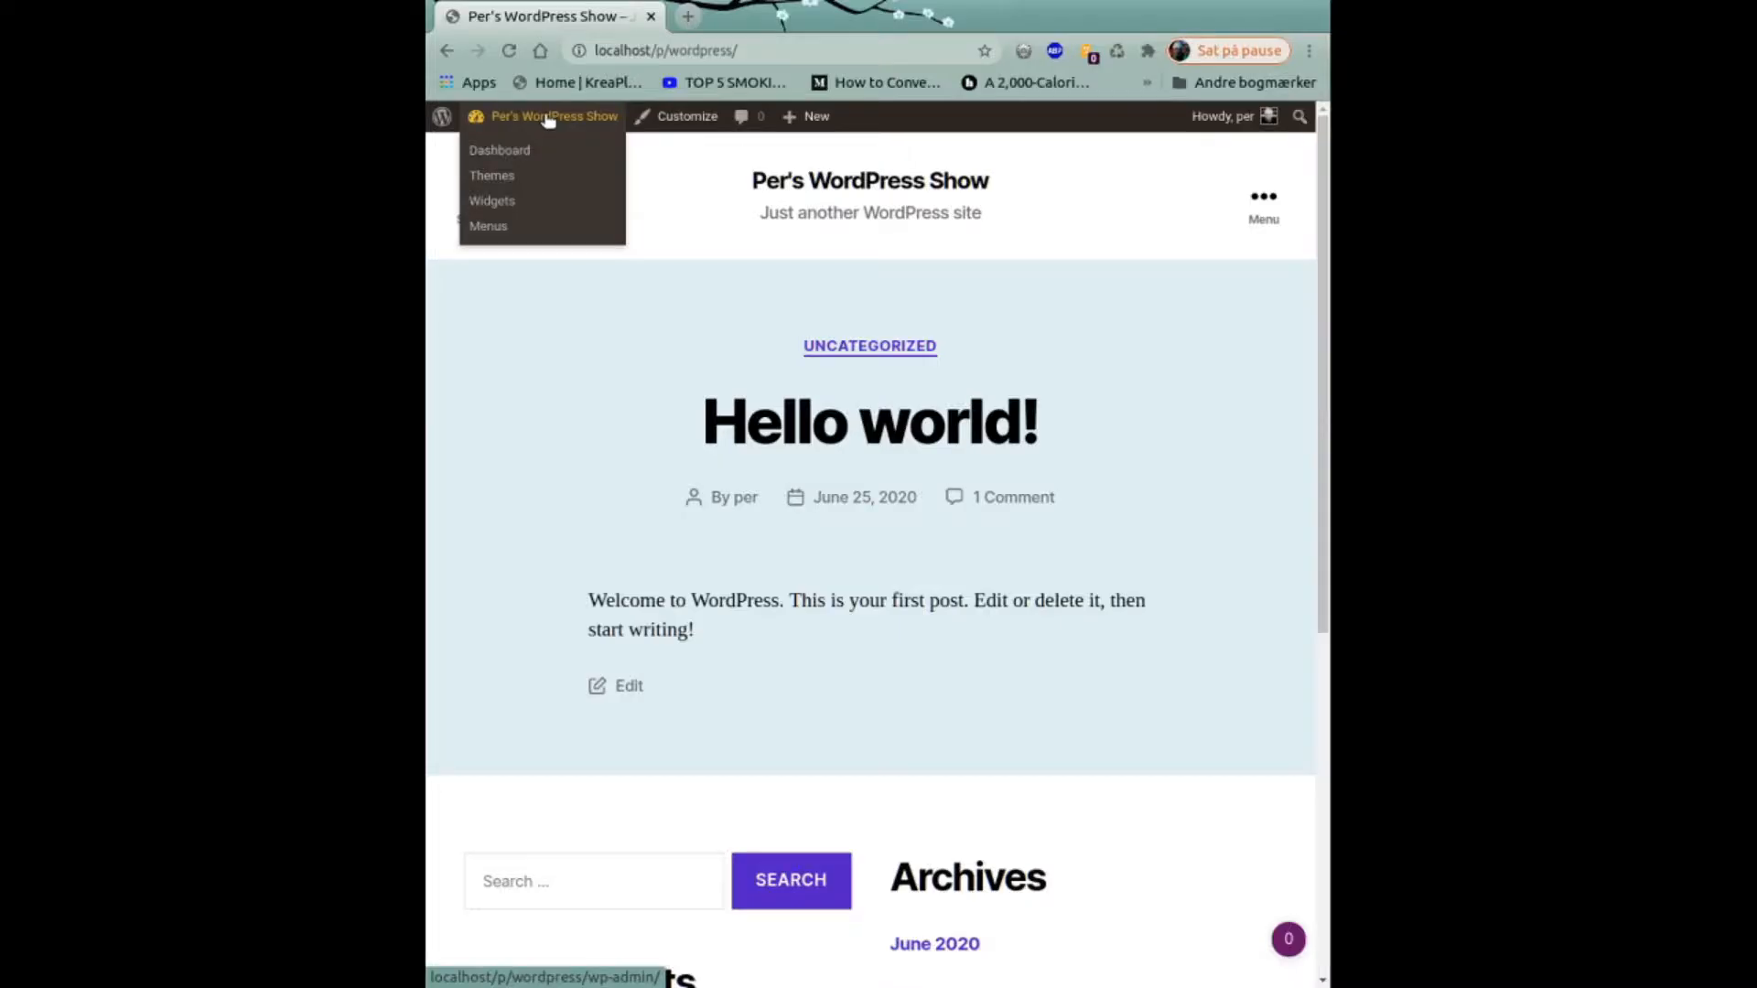
Switch from the public front page to the WordPress admin Dashboard.
left_click(548, 120)
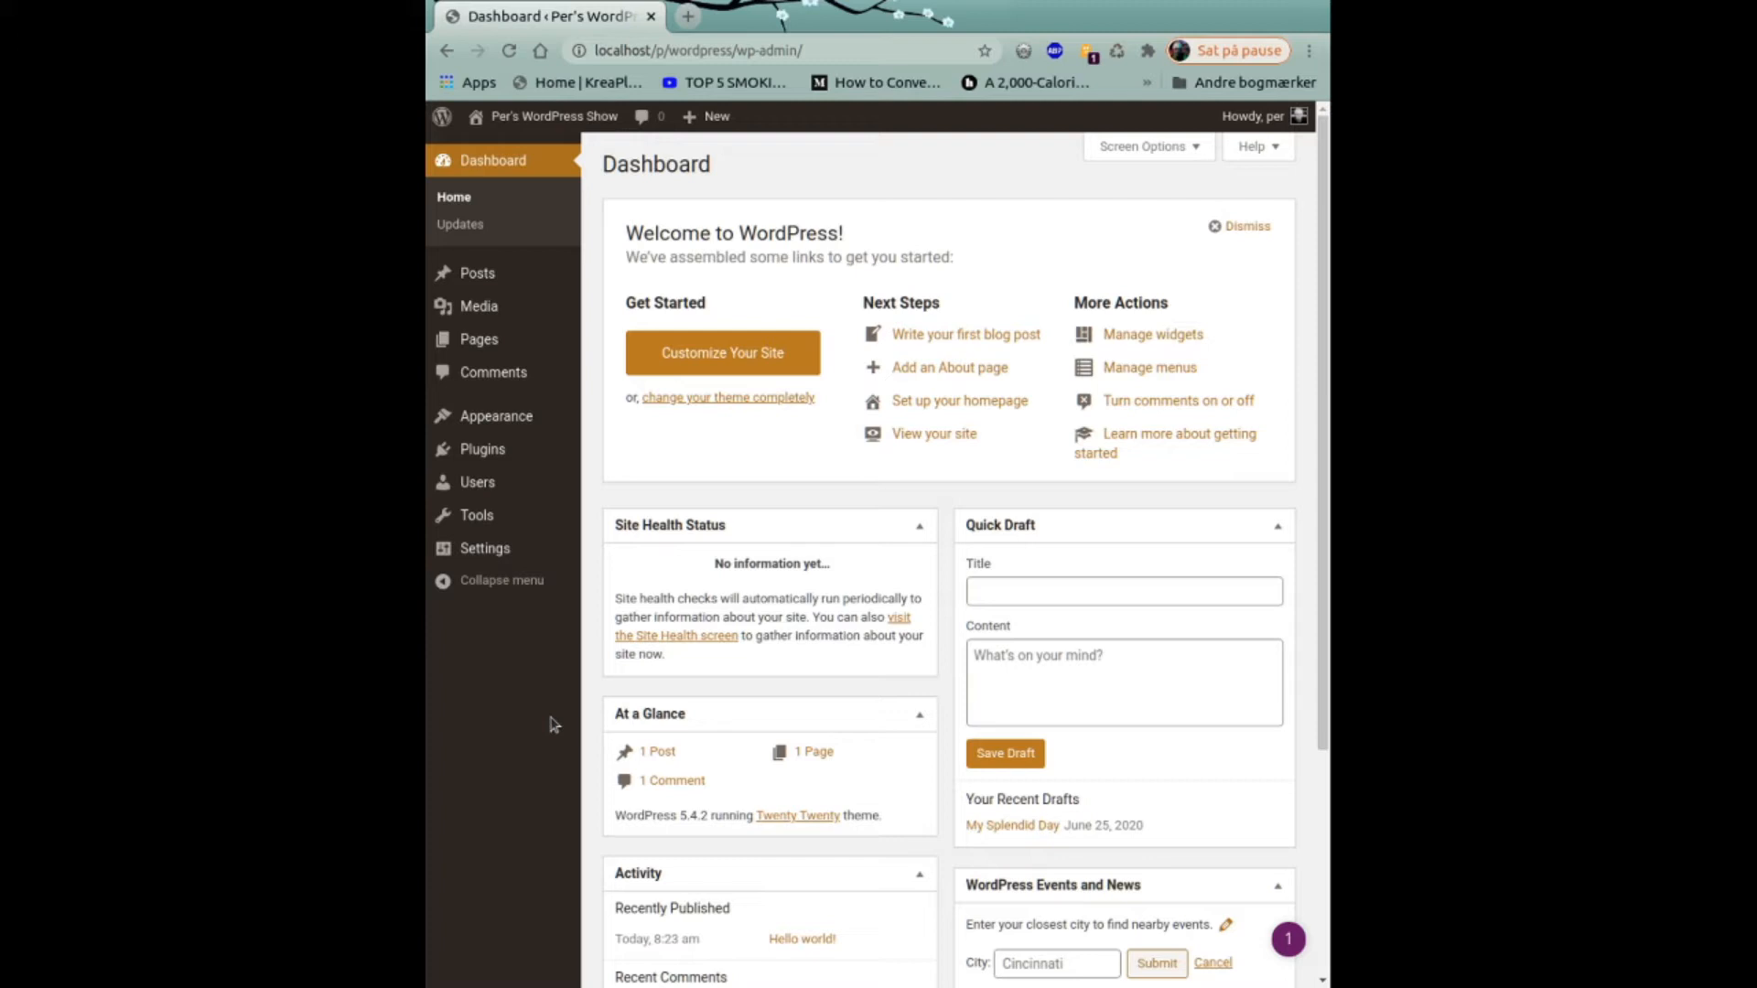
mouse_move(713, 115)
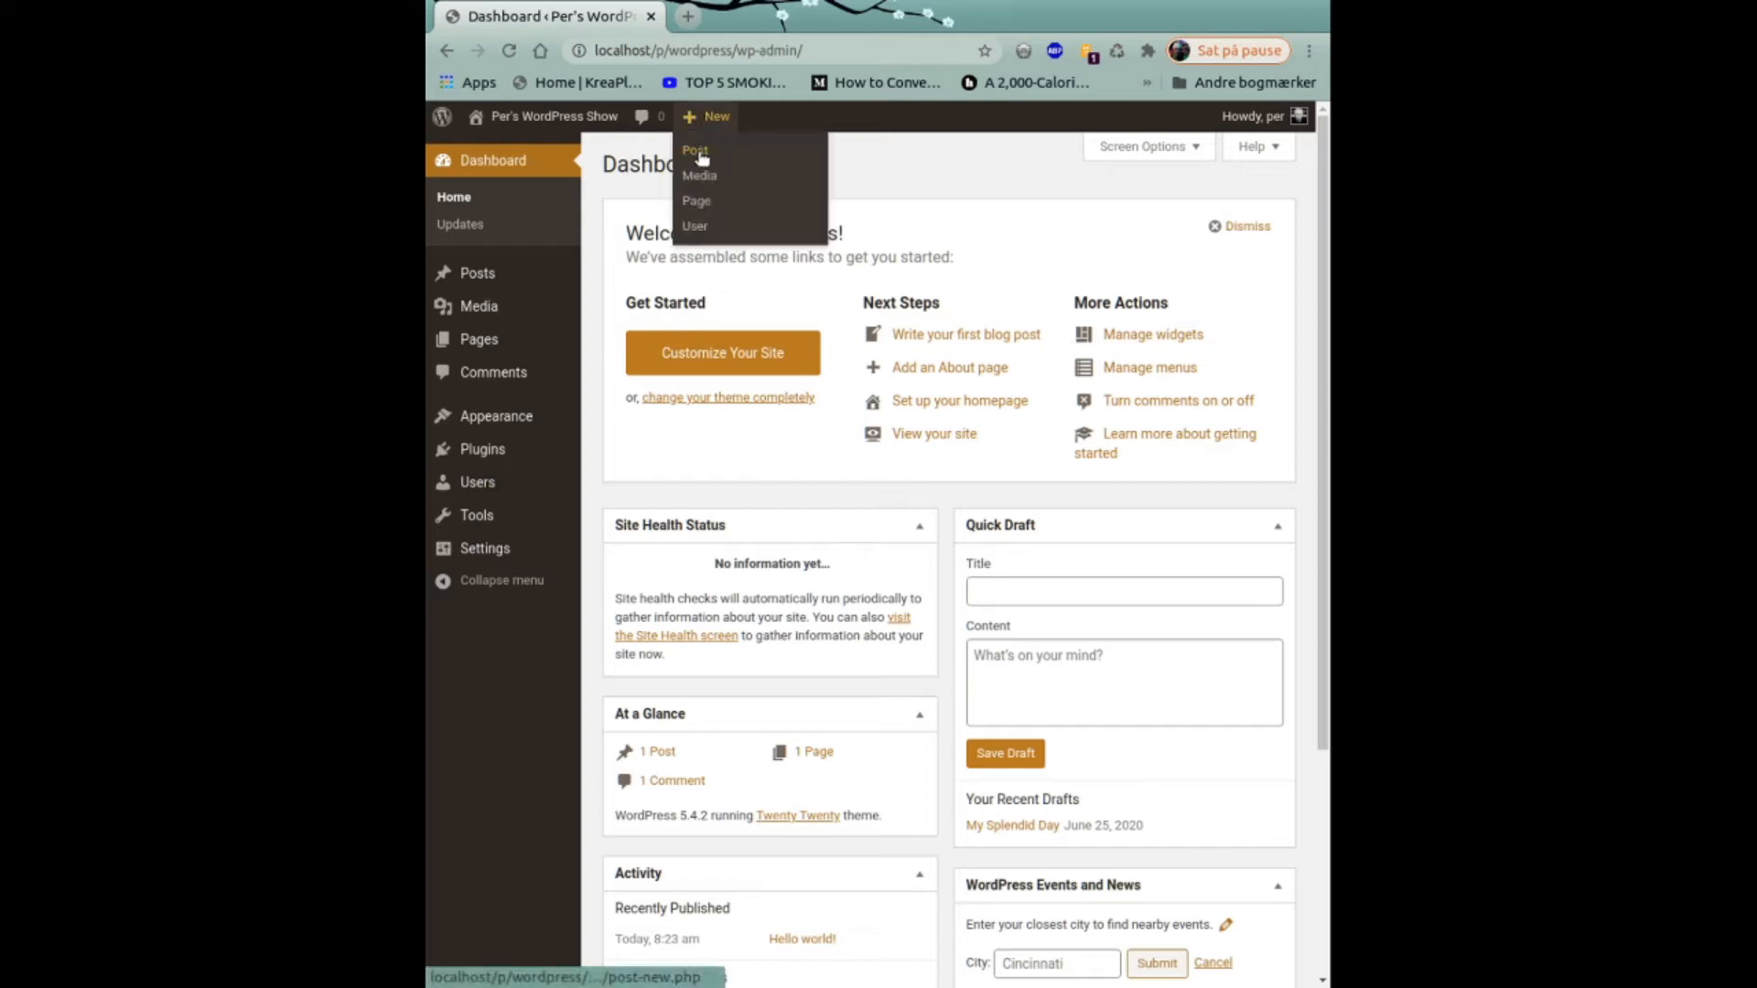
Create a new post titled 'My First Post' and bring up the slash block menu in its first paragraph.
left_click(702, 158)
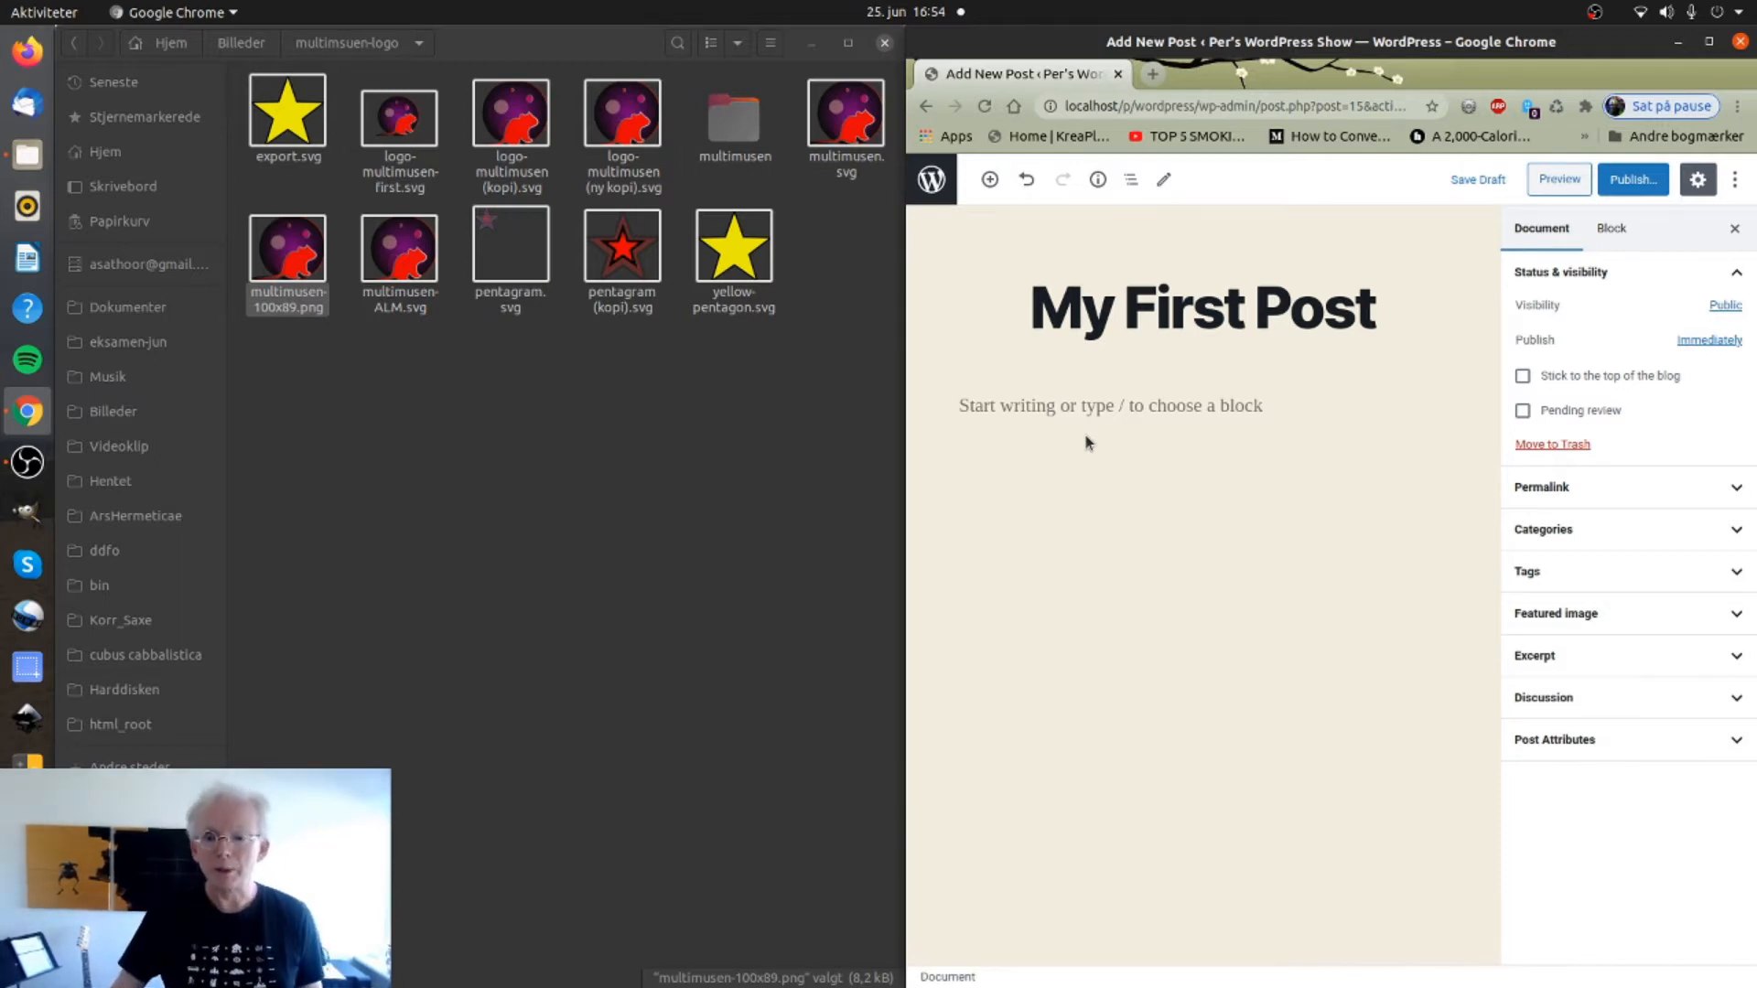
left_click(1354, 291)
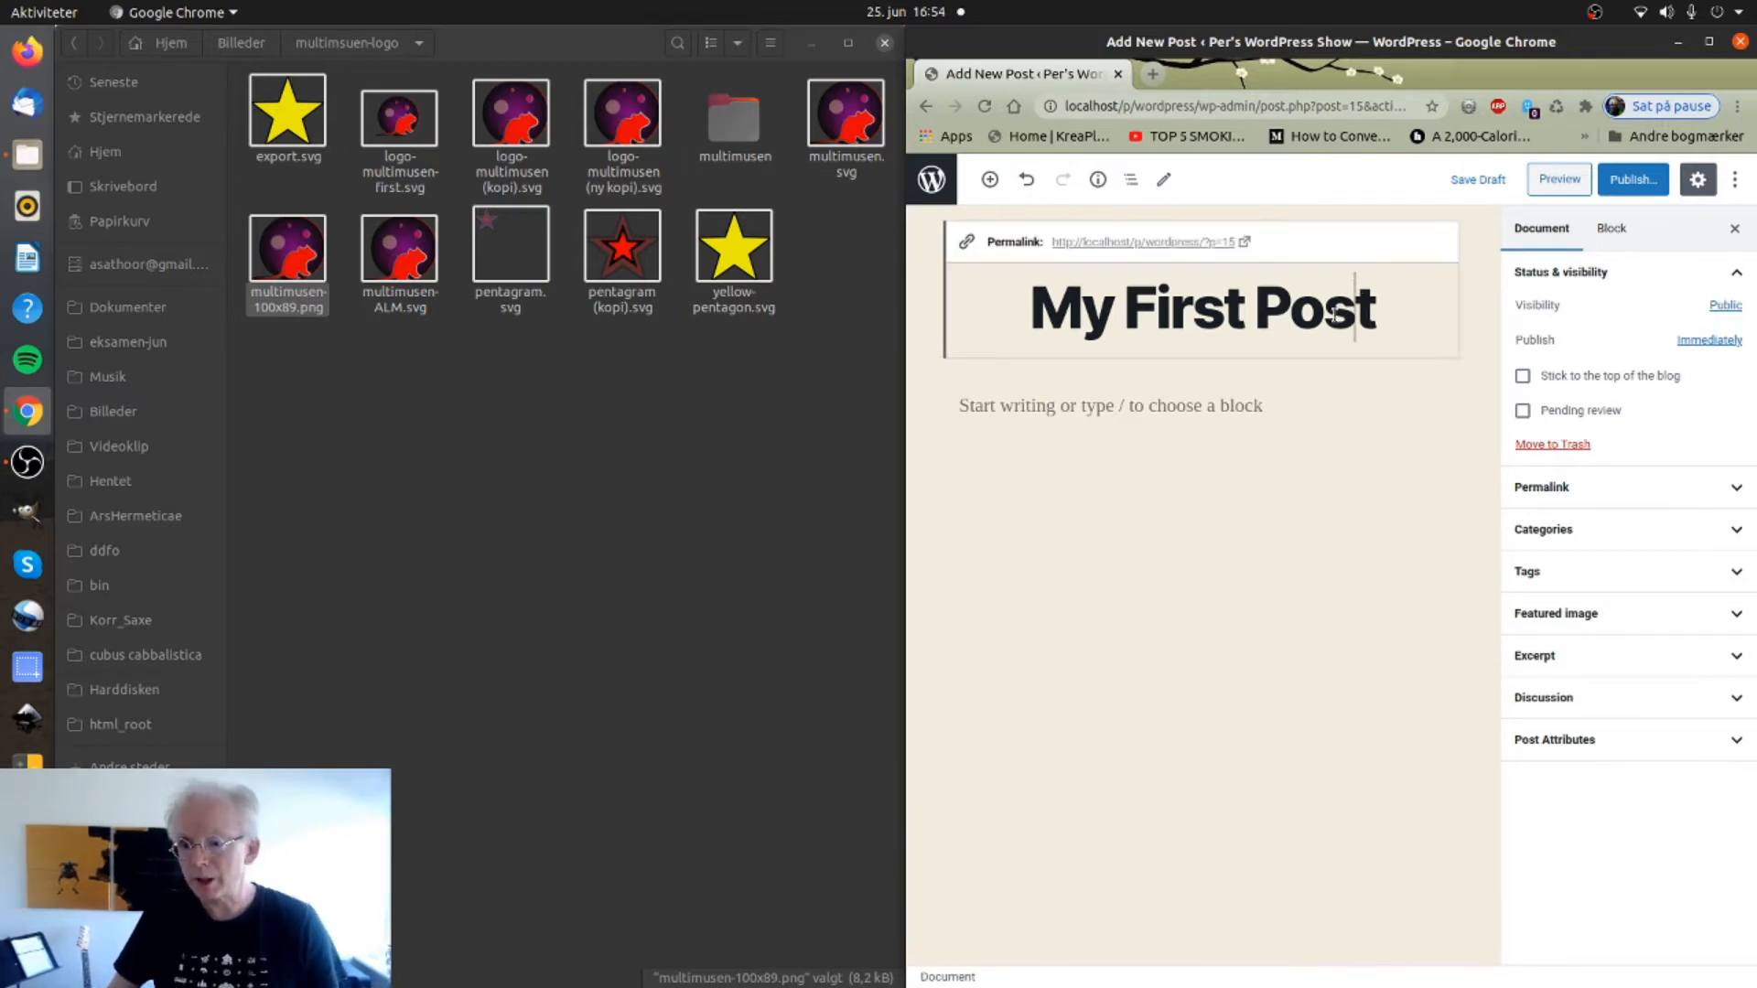
left_click(1197, 408)
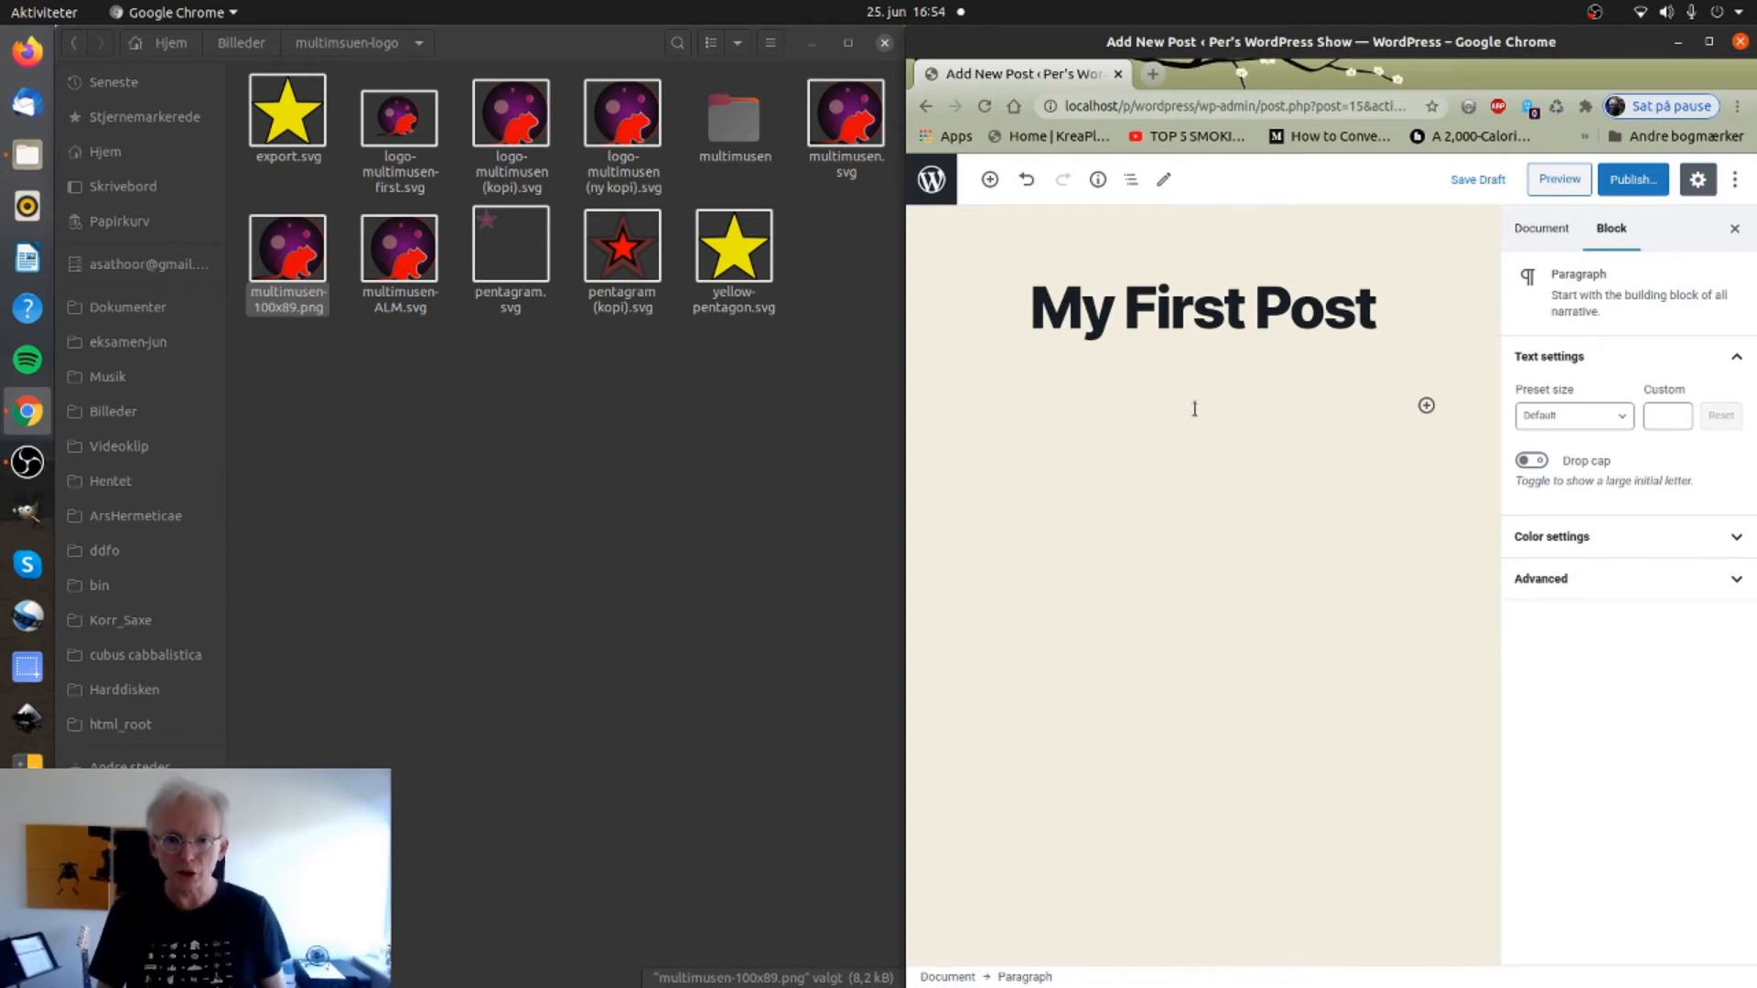
type("/")
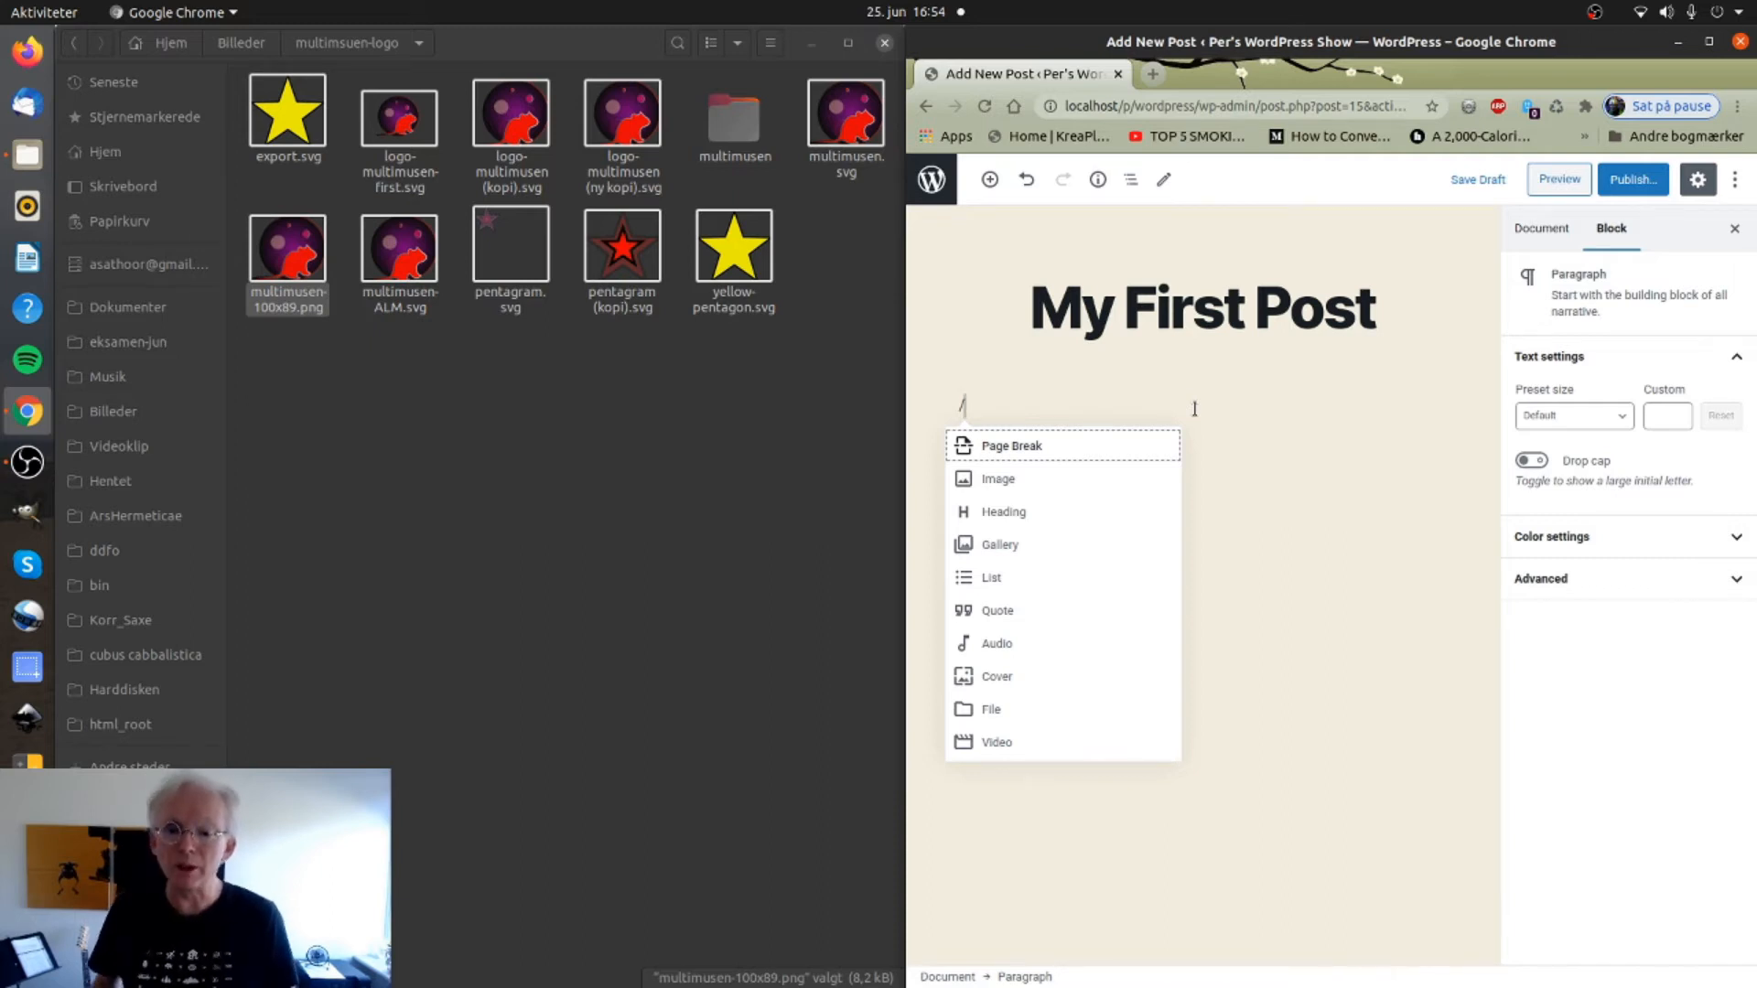
Insert an Image block and drop export.svg onto it, which is rejected as a forbidden file type.
left_click(1109, 479)
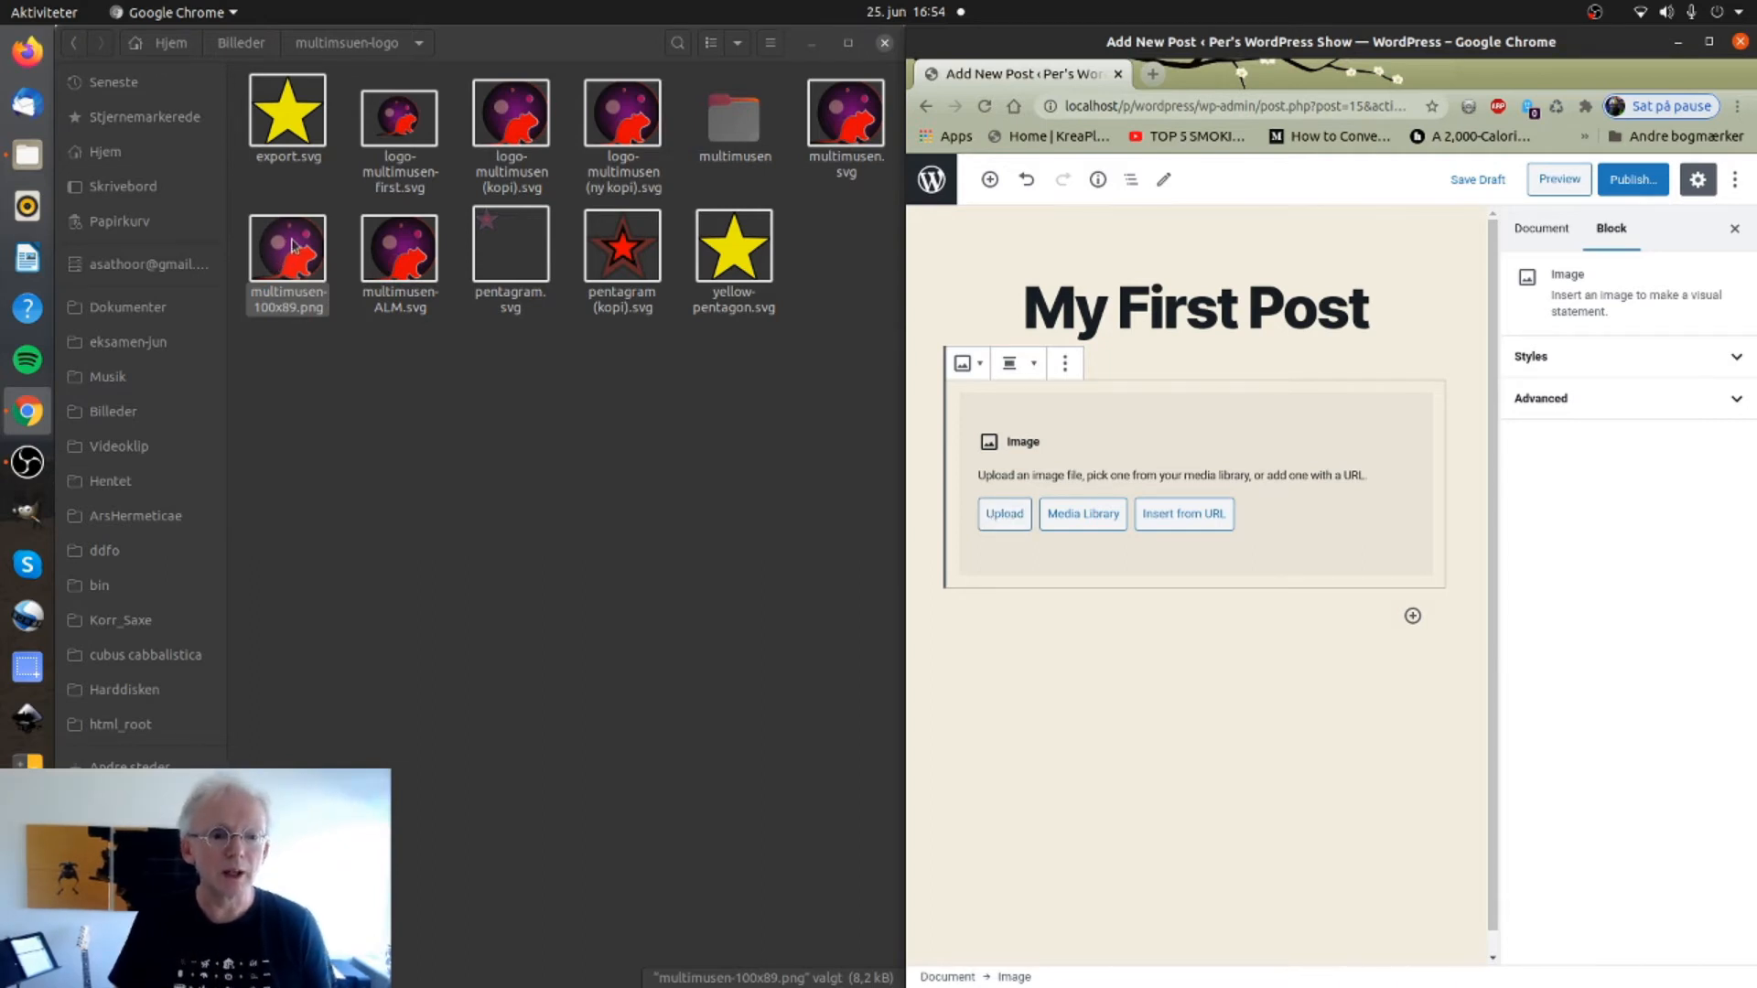
left_click_drag(294, 113, 1144, 473)
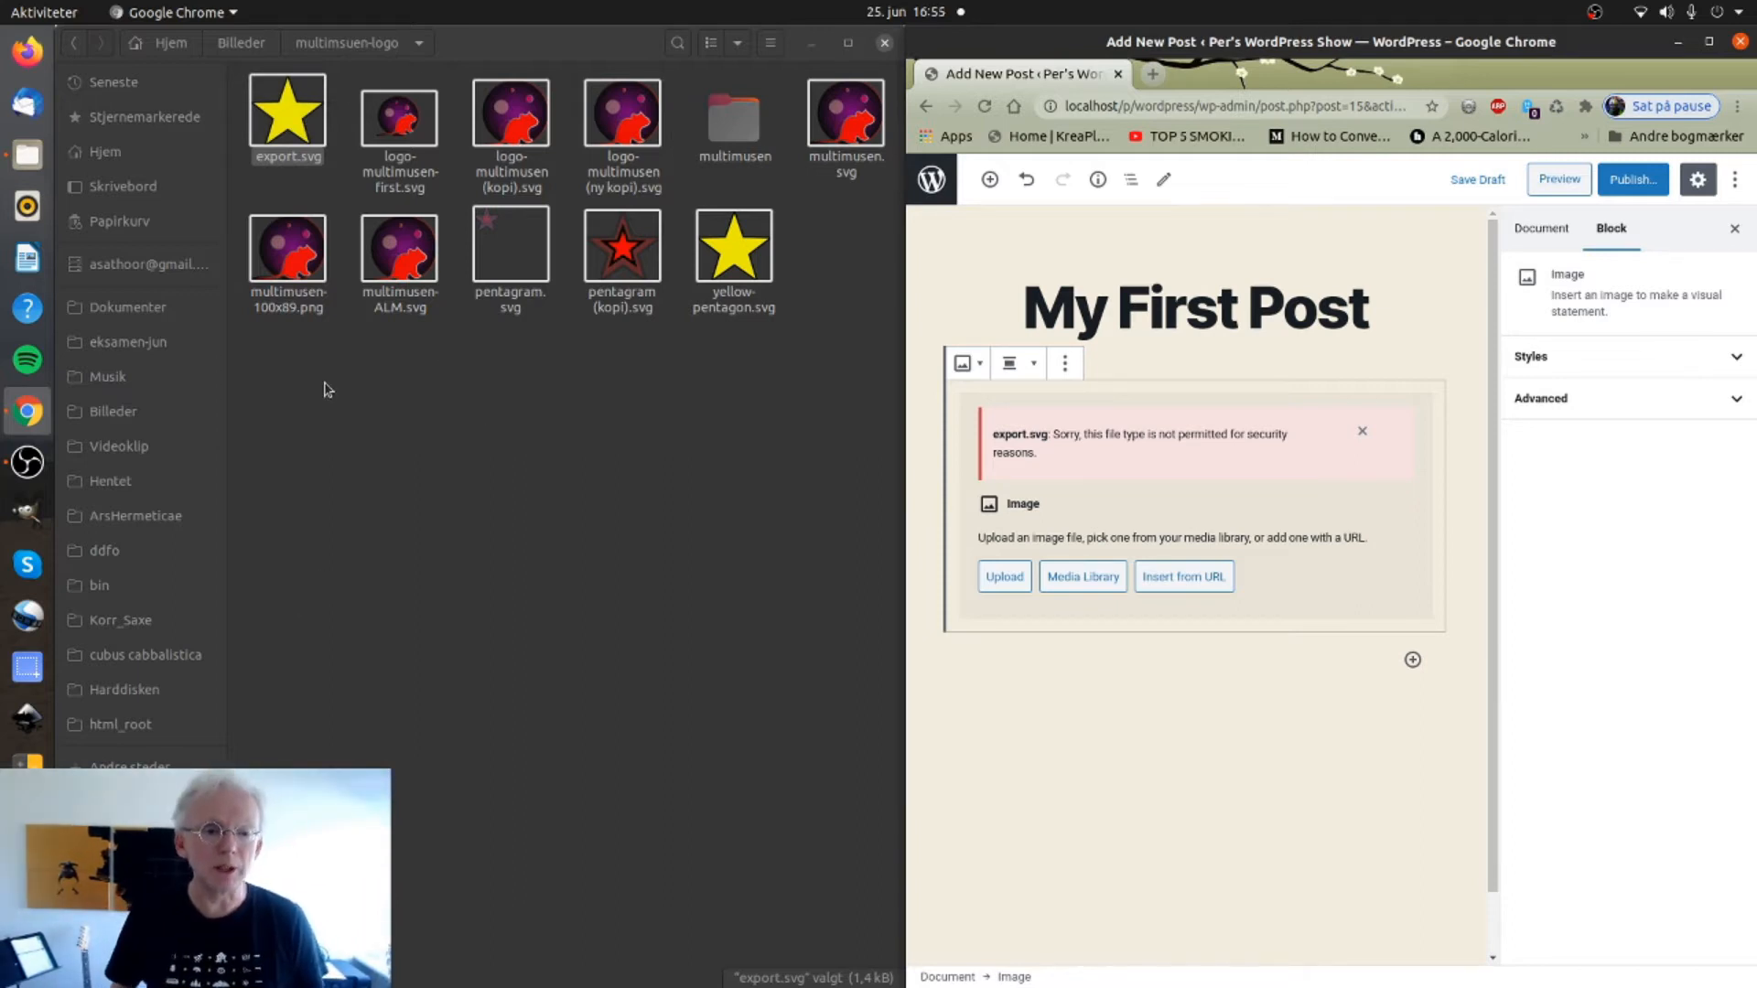
Save the star from Image Viewer as export.png beside export.svg, then close the viewer.
right_click(293, 124)
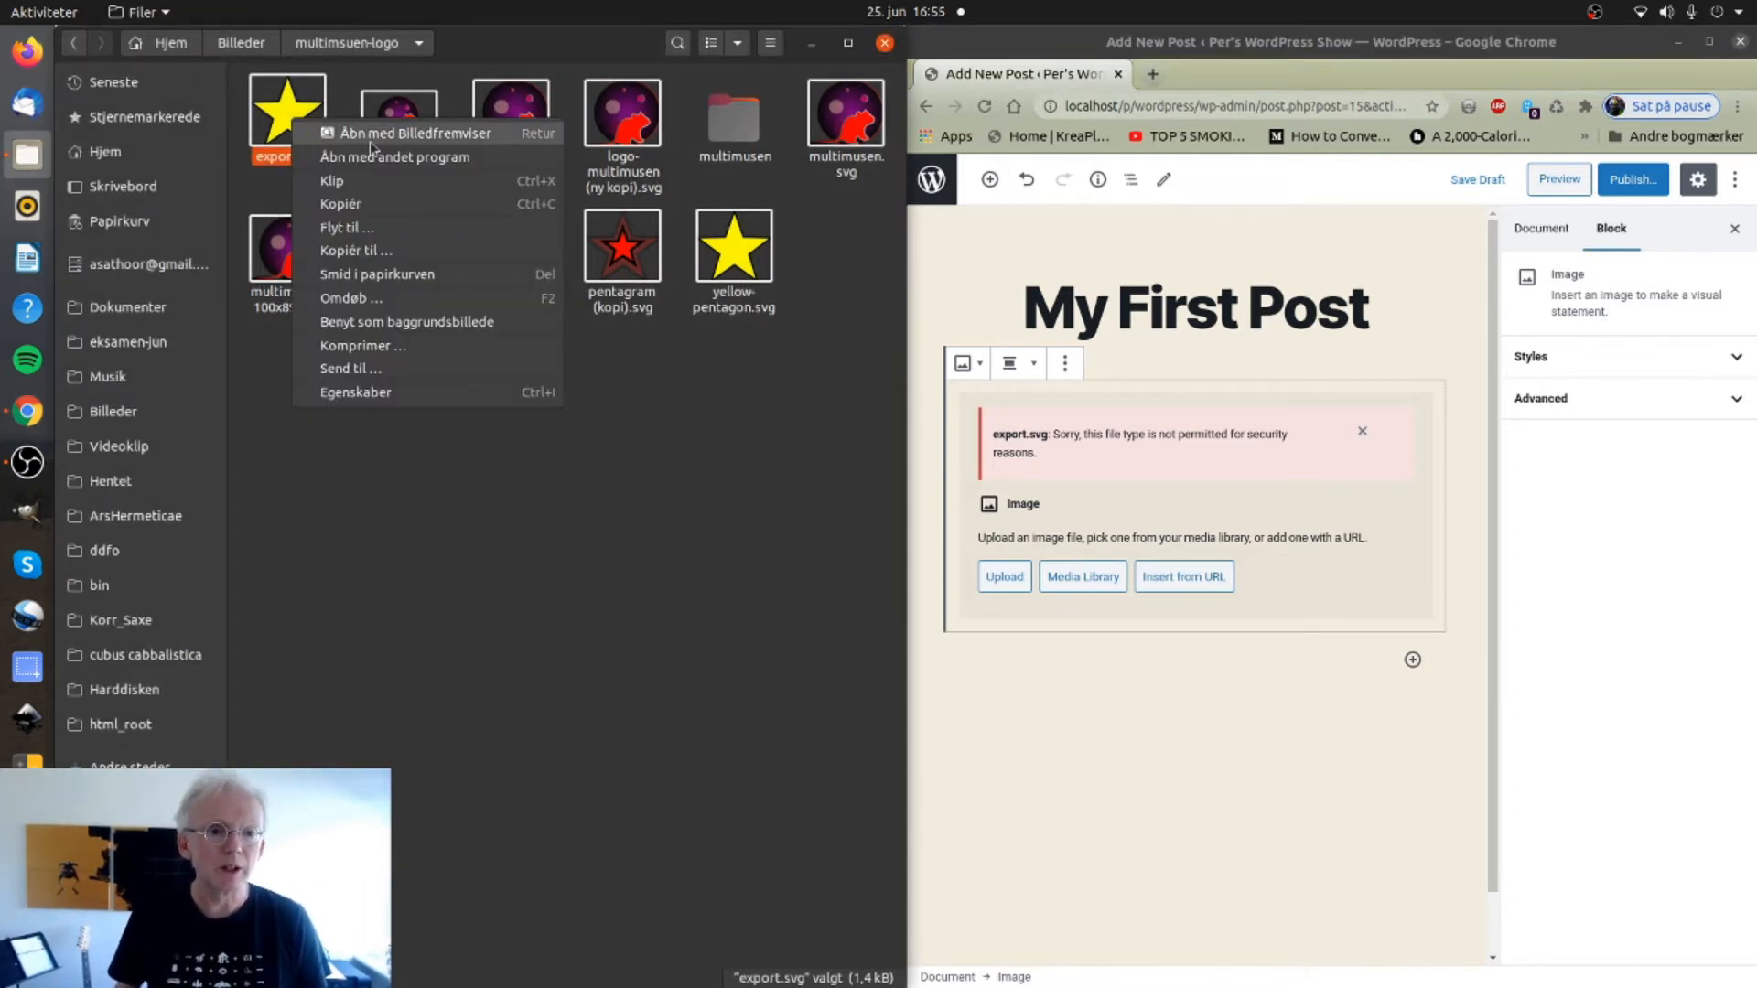
left_click(369, 141)
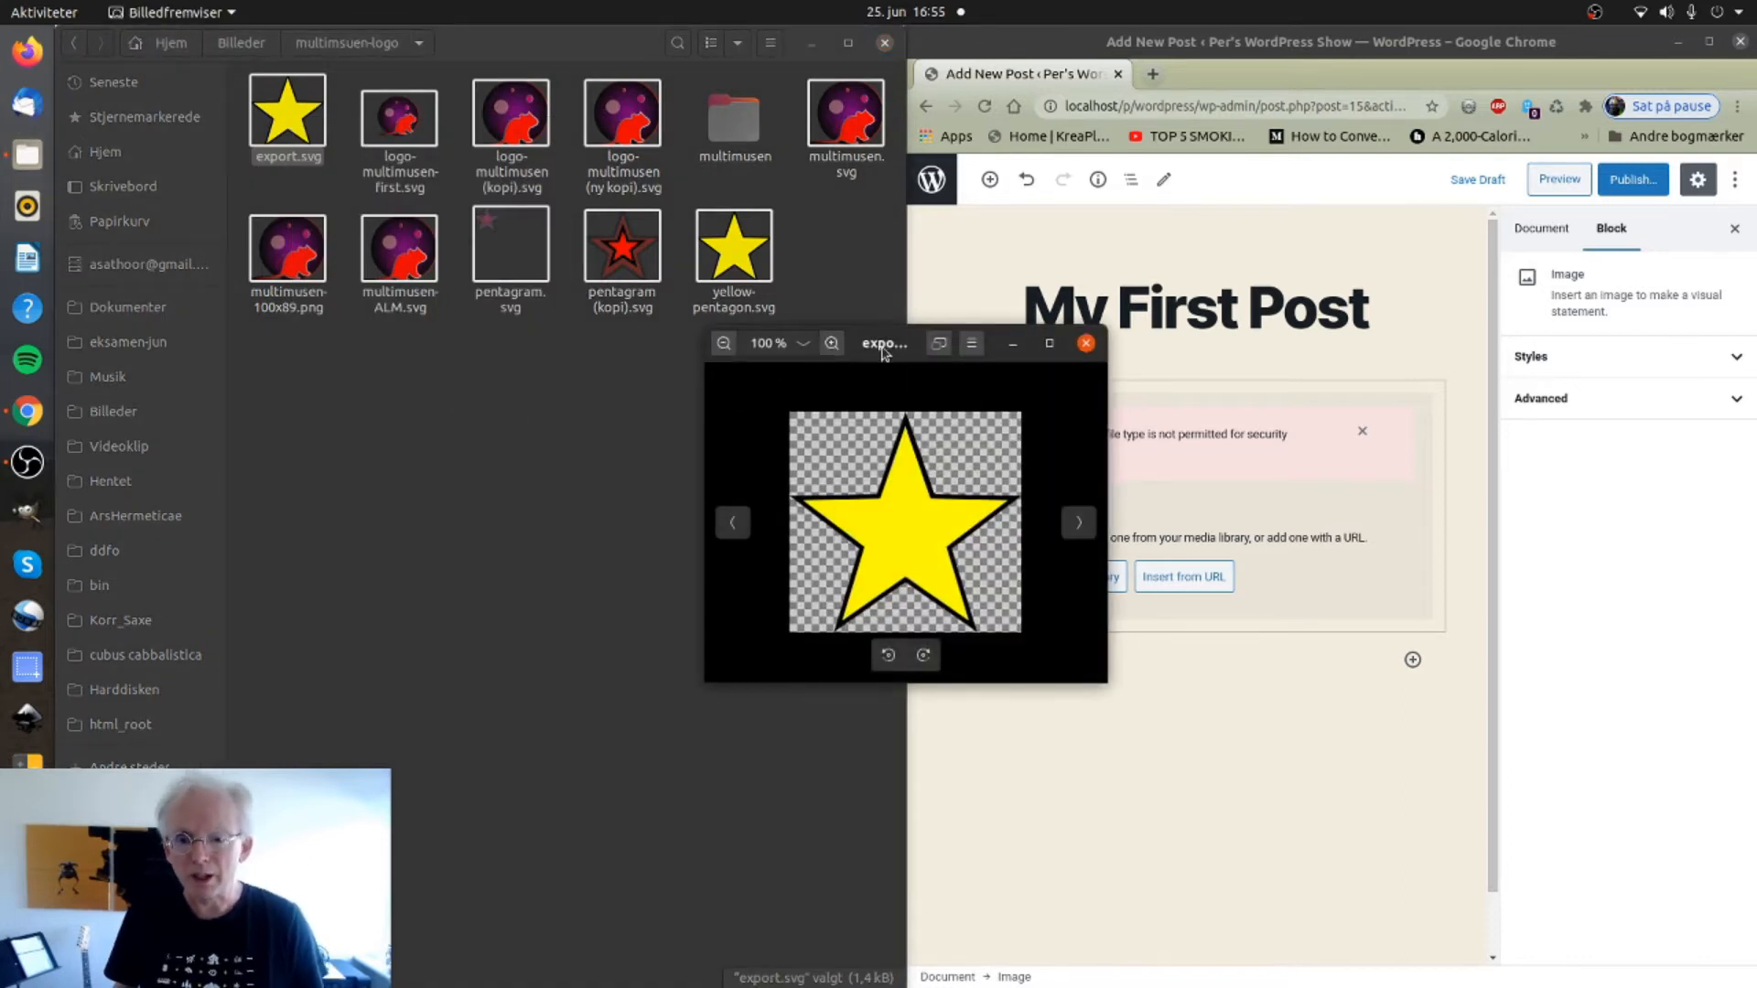
left_click(970, 346)
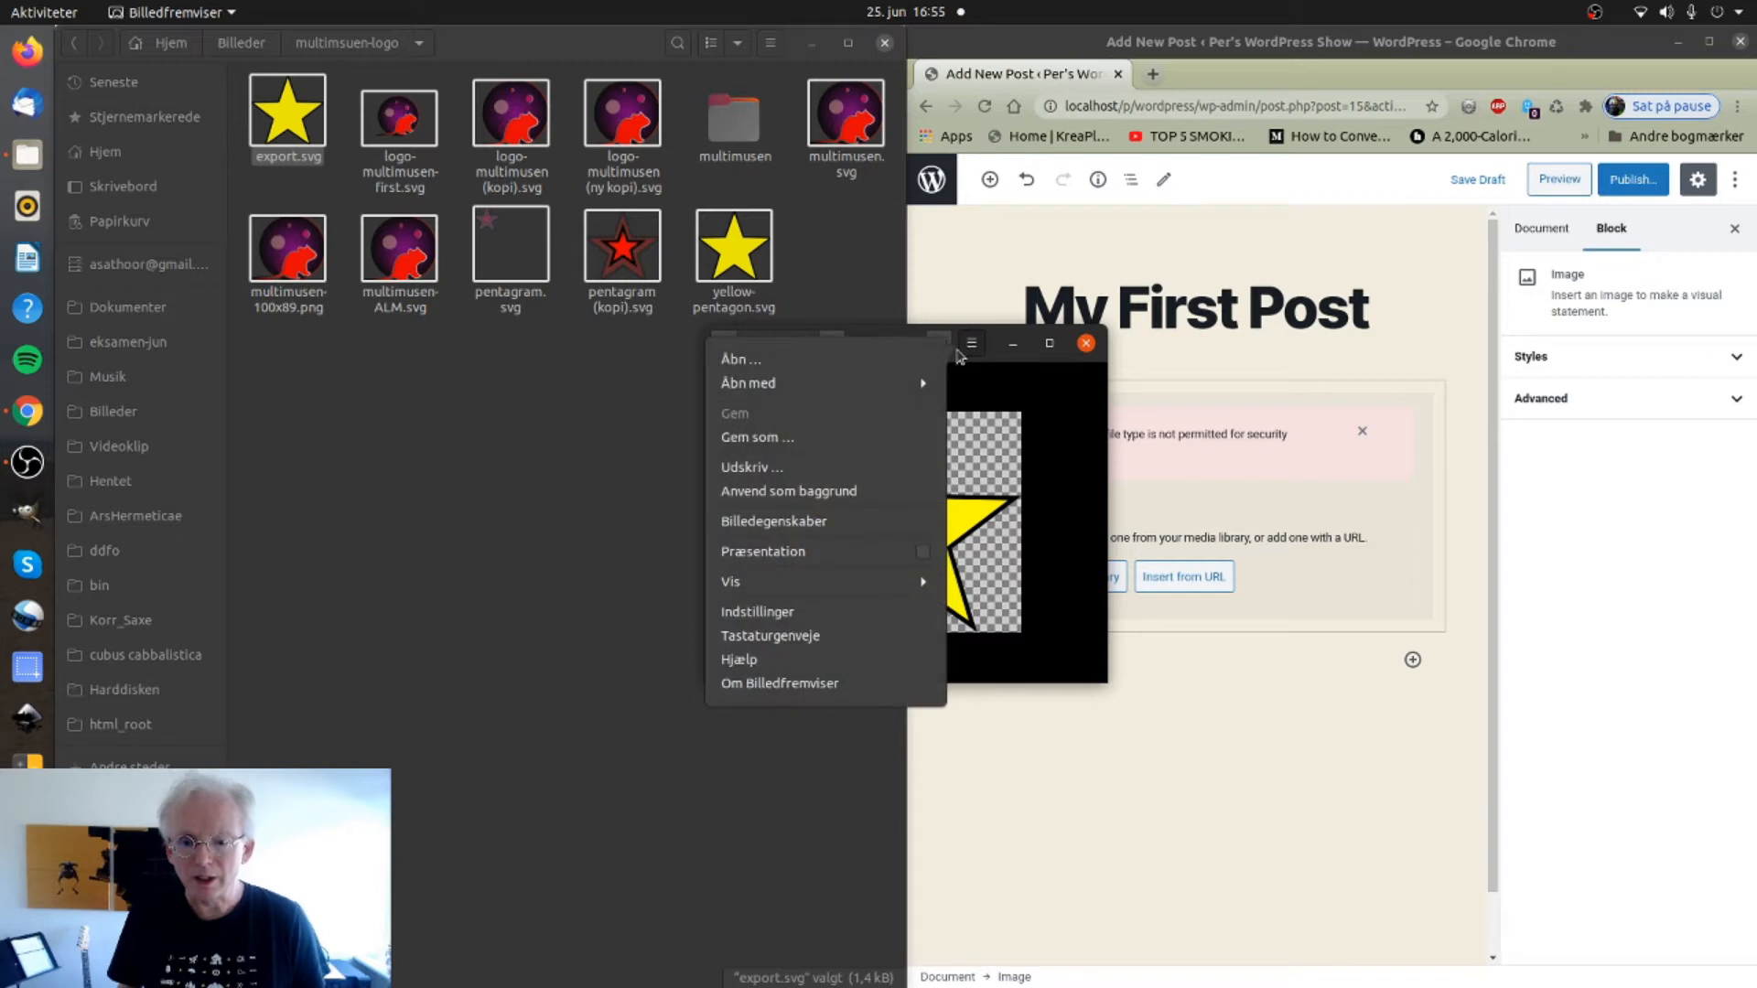
left_click(735, 437)
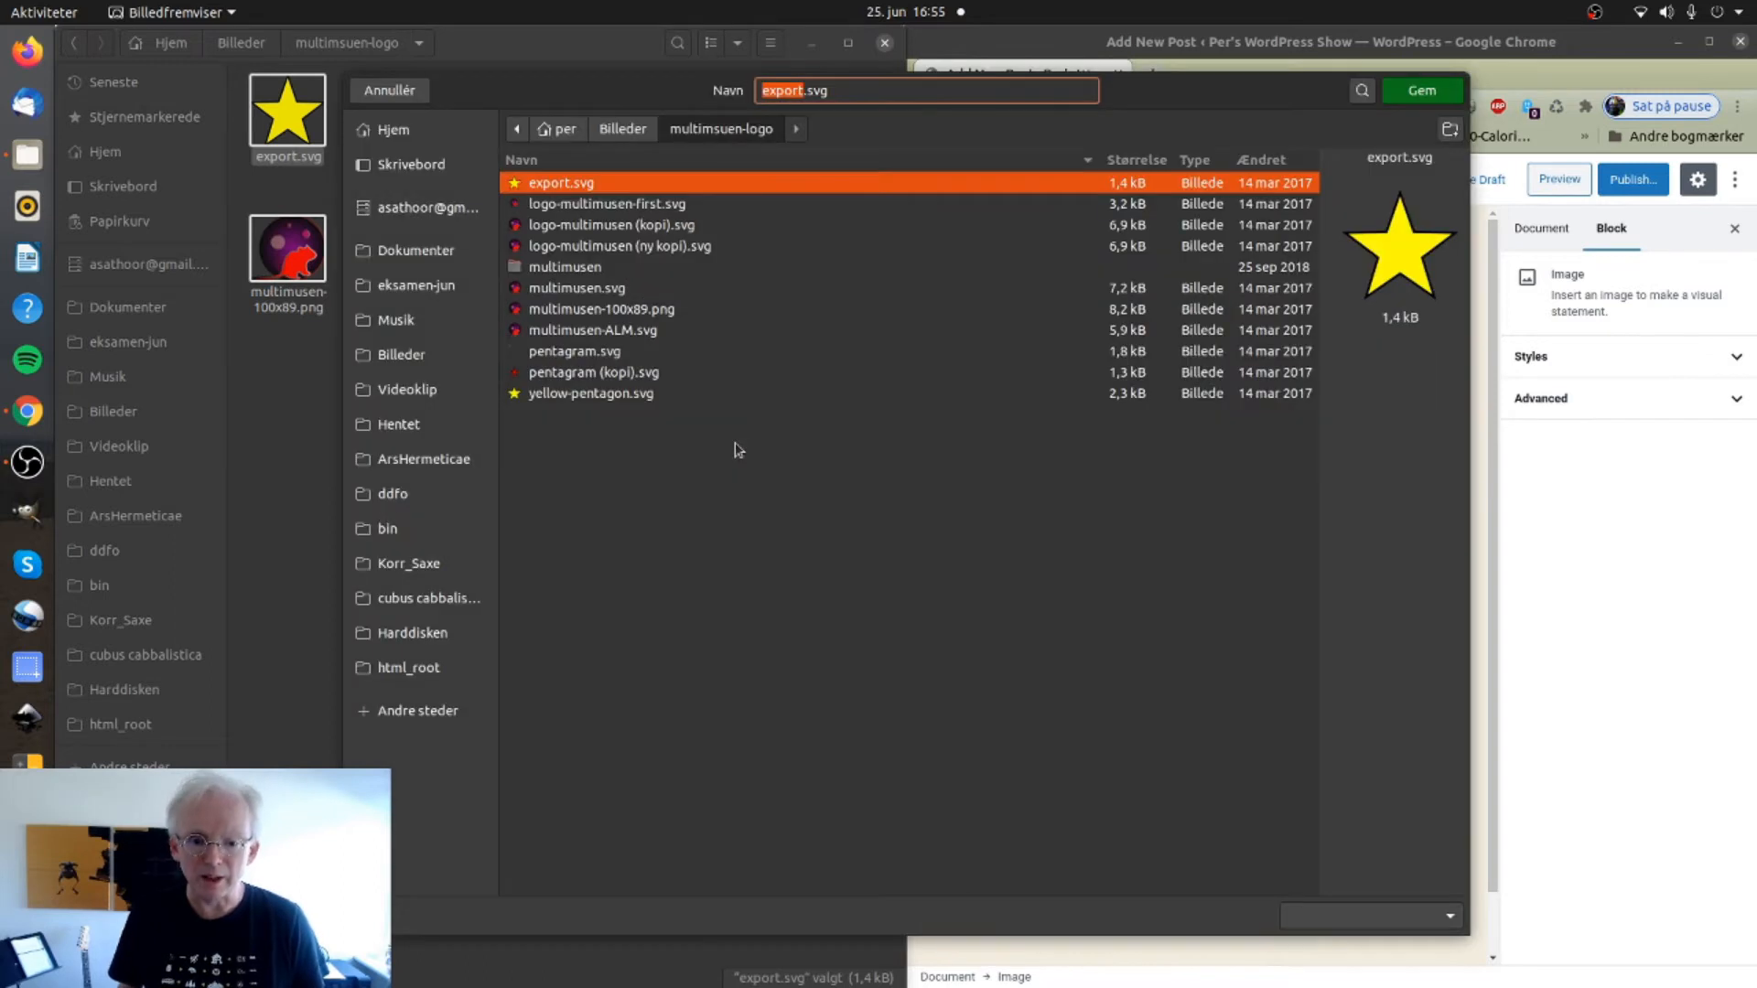
left_click(906, 91)
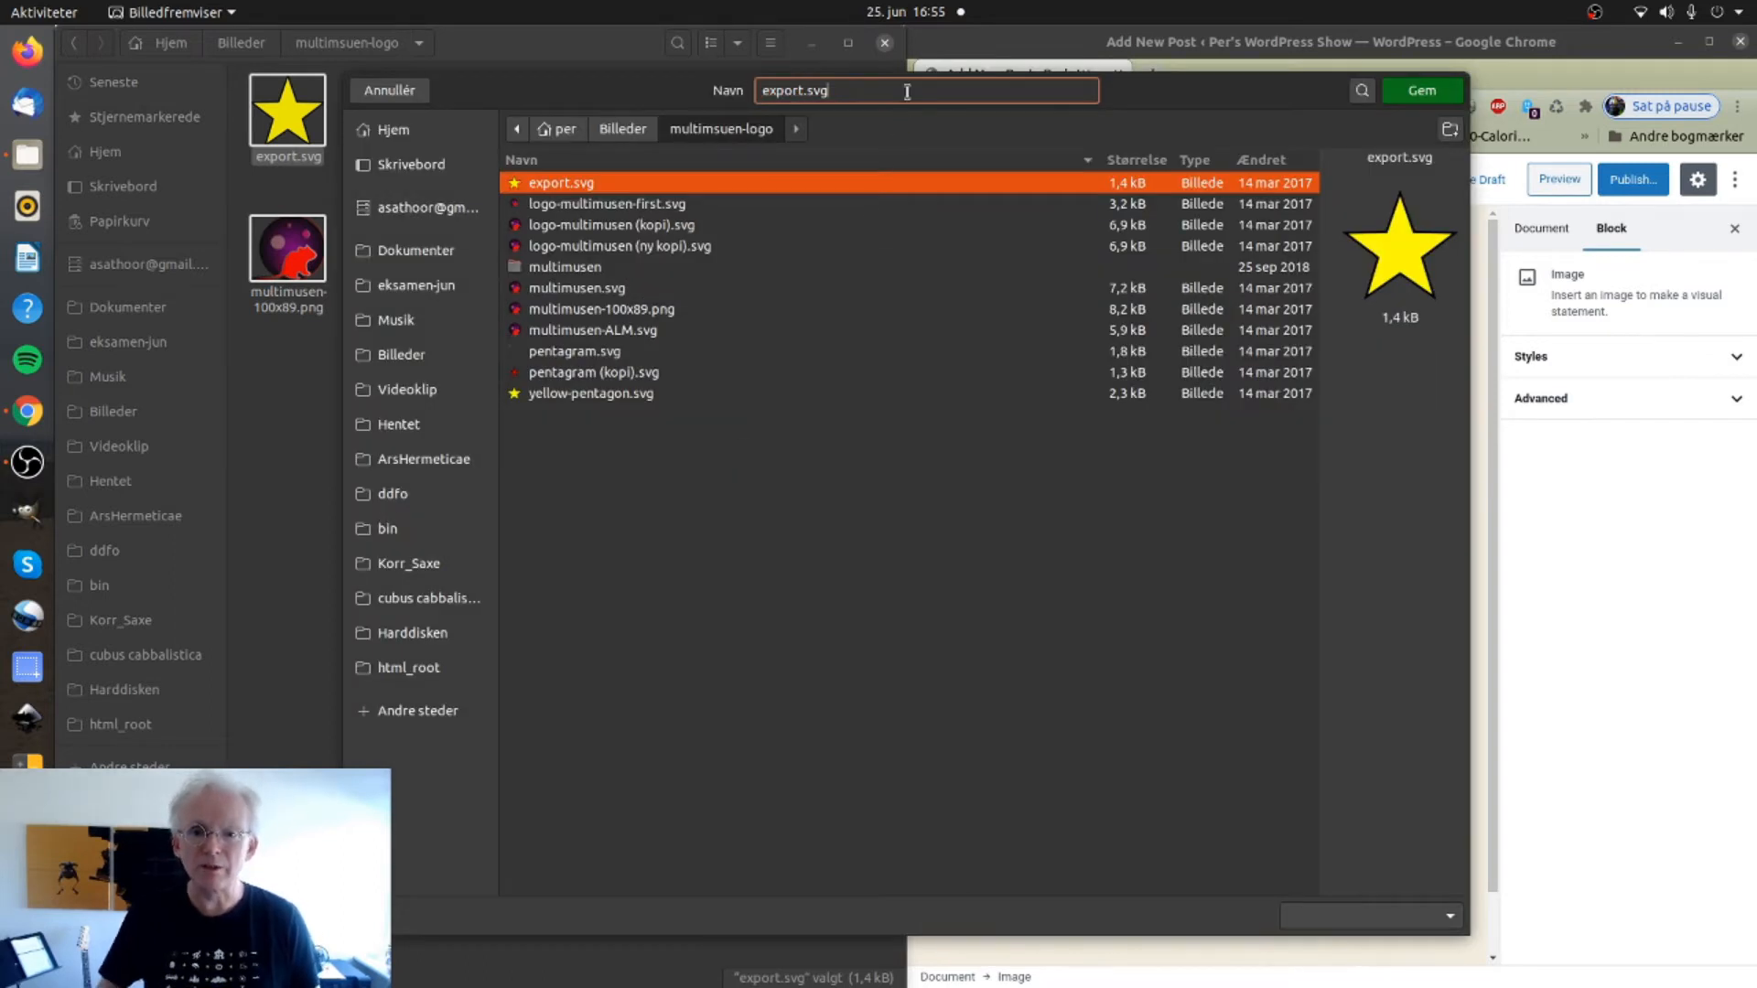
key("BackSpace")
key("BackSpace")
key("BackSpace")
type("png")
left_click(1423, 90)
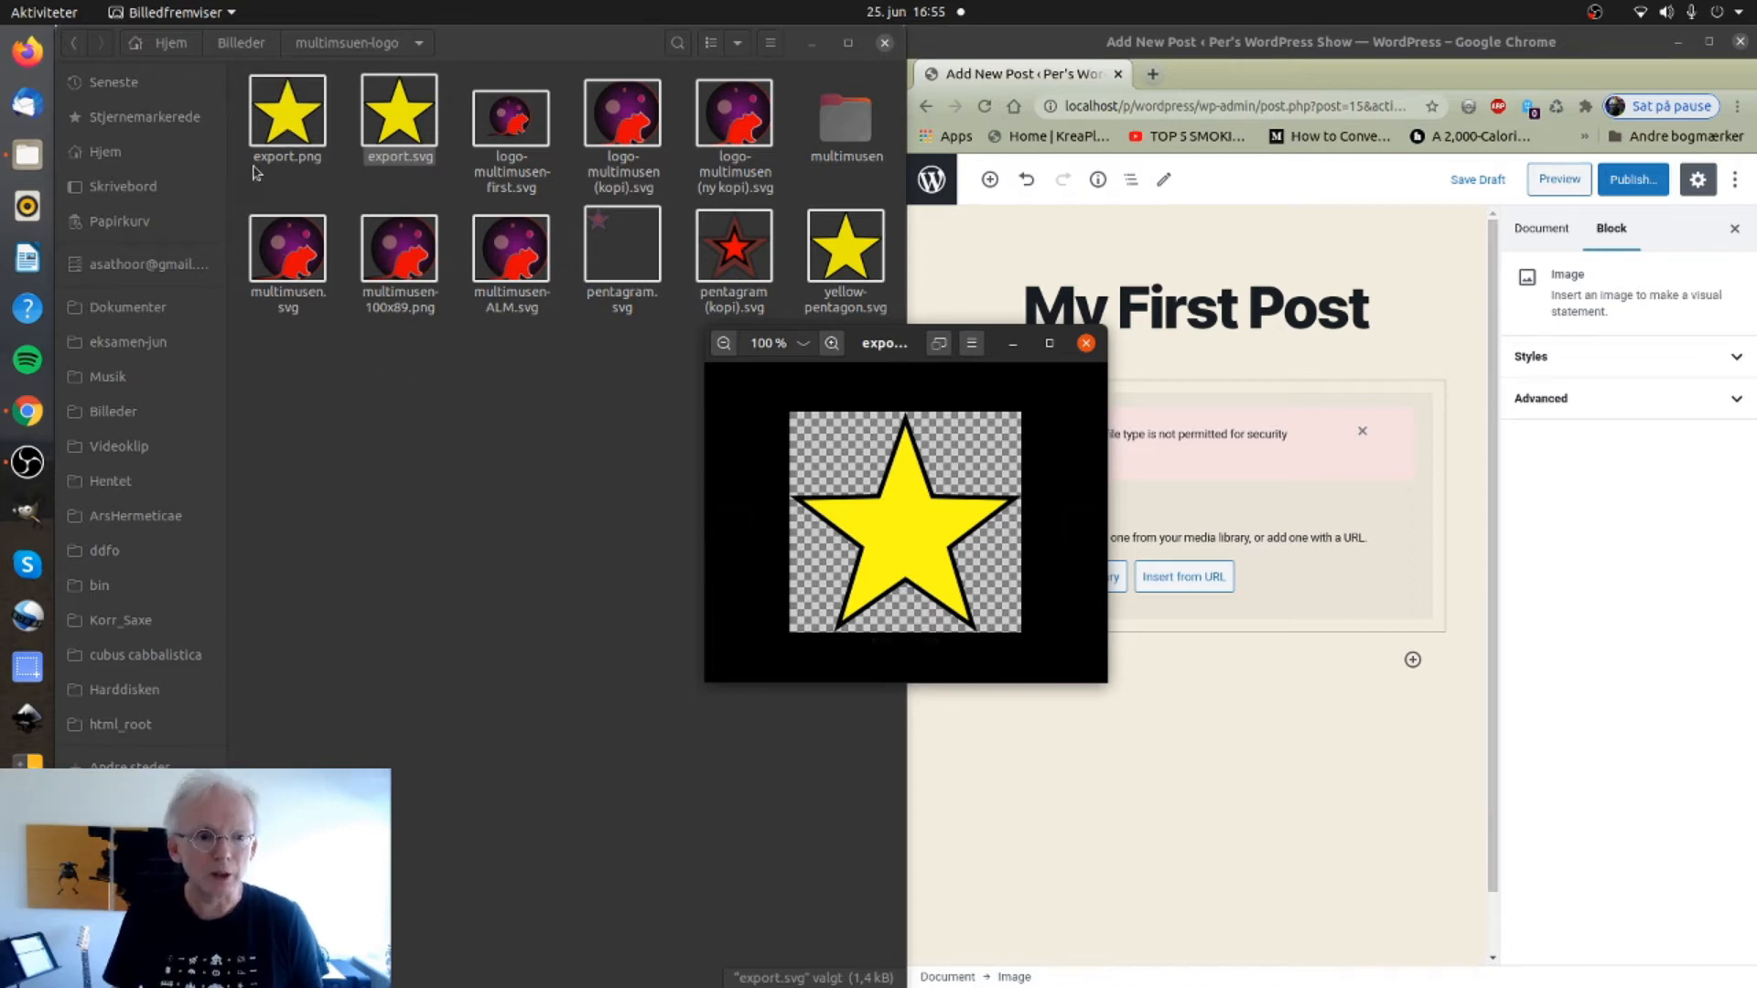
left_click(1080, 344)
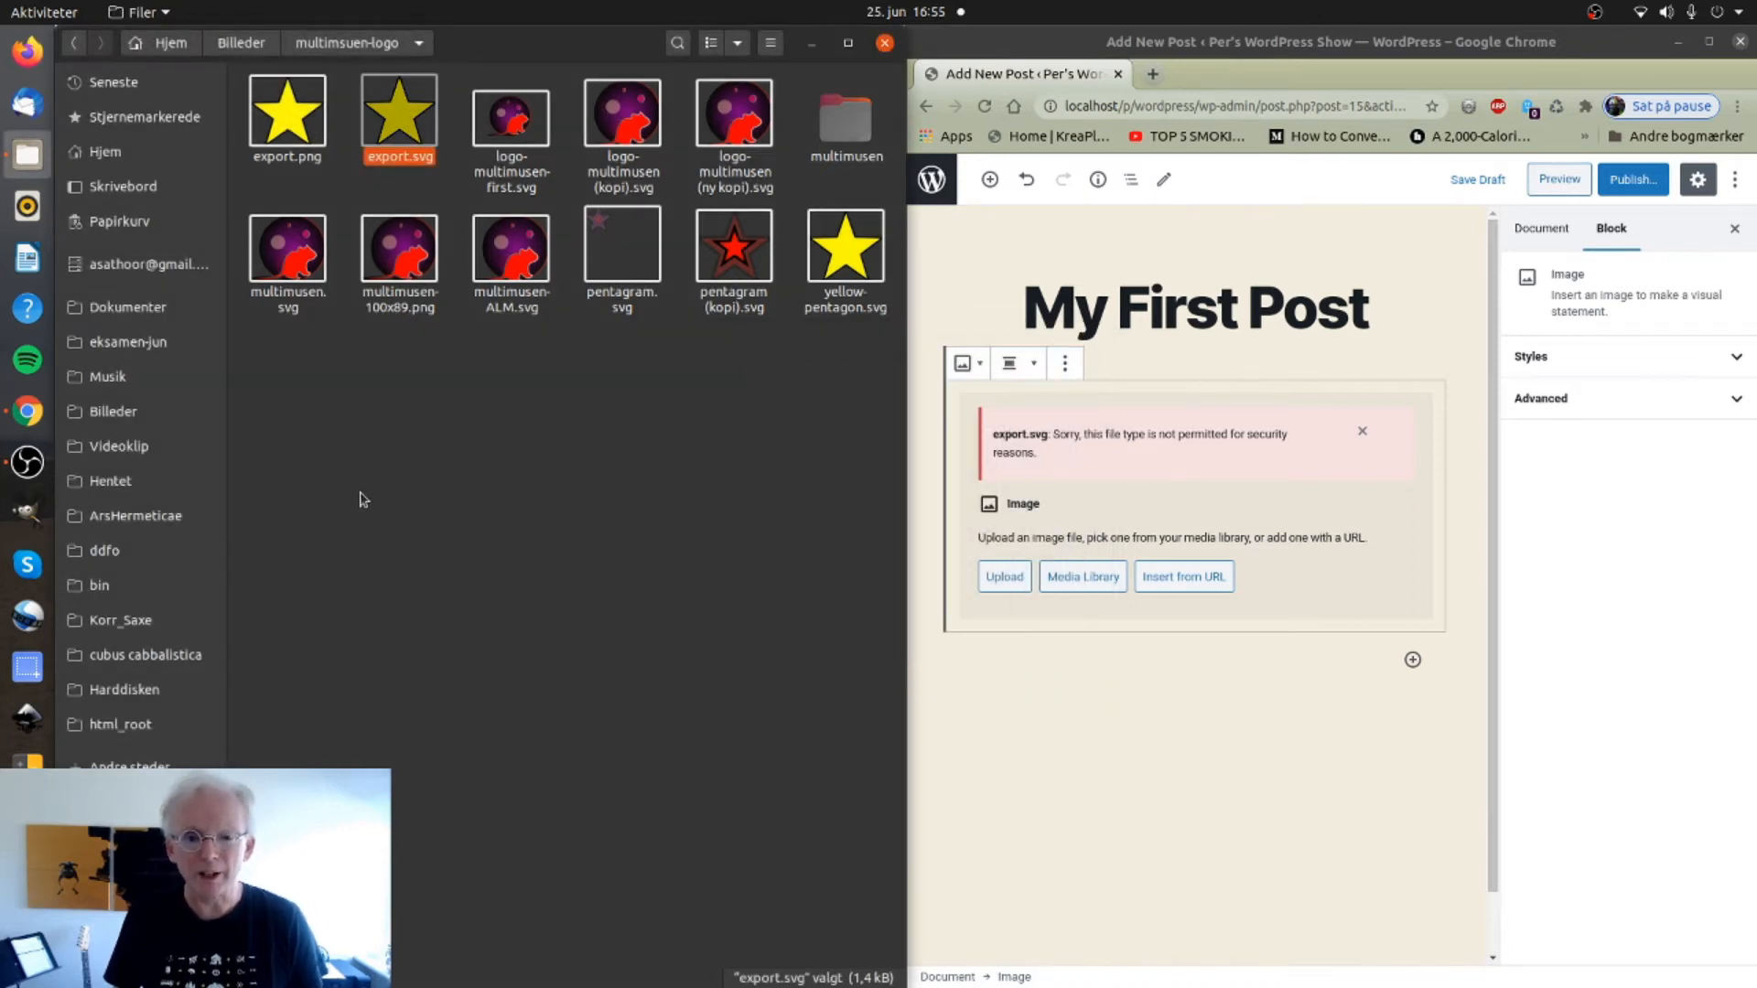
Upload export.png into the Image block and caption it 'A star is here. A WordPress Strar.'.
left_click_drag(282, 122, 1139, 556)
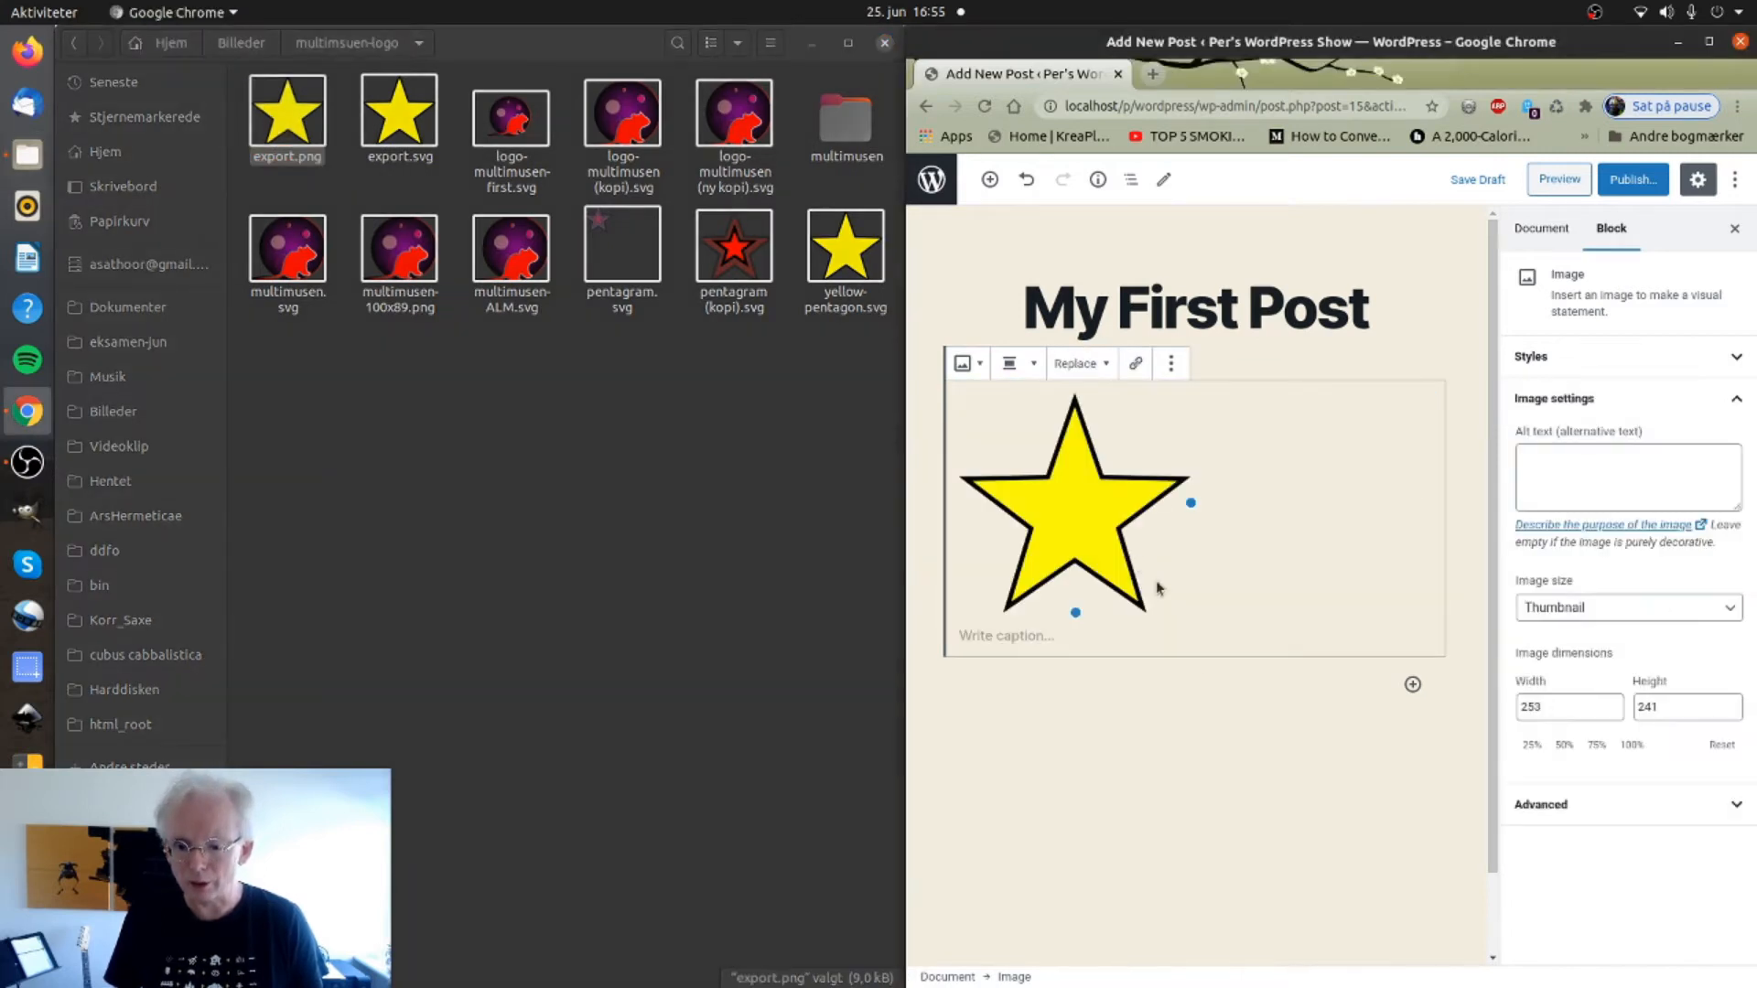
left_click(1030, 645)
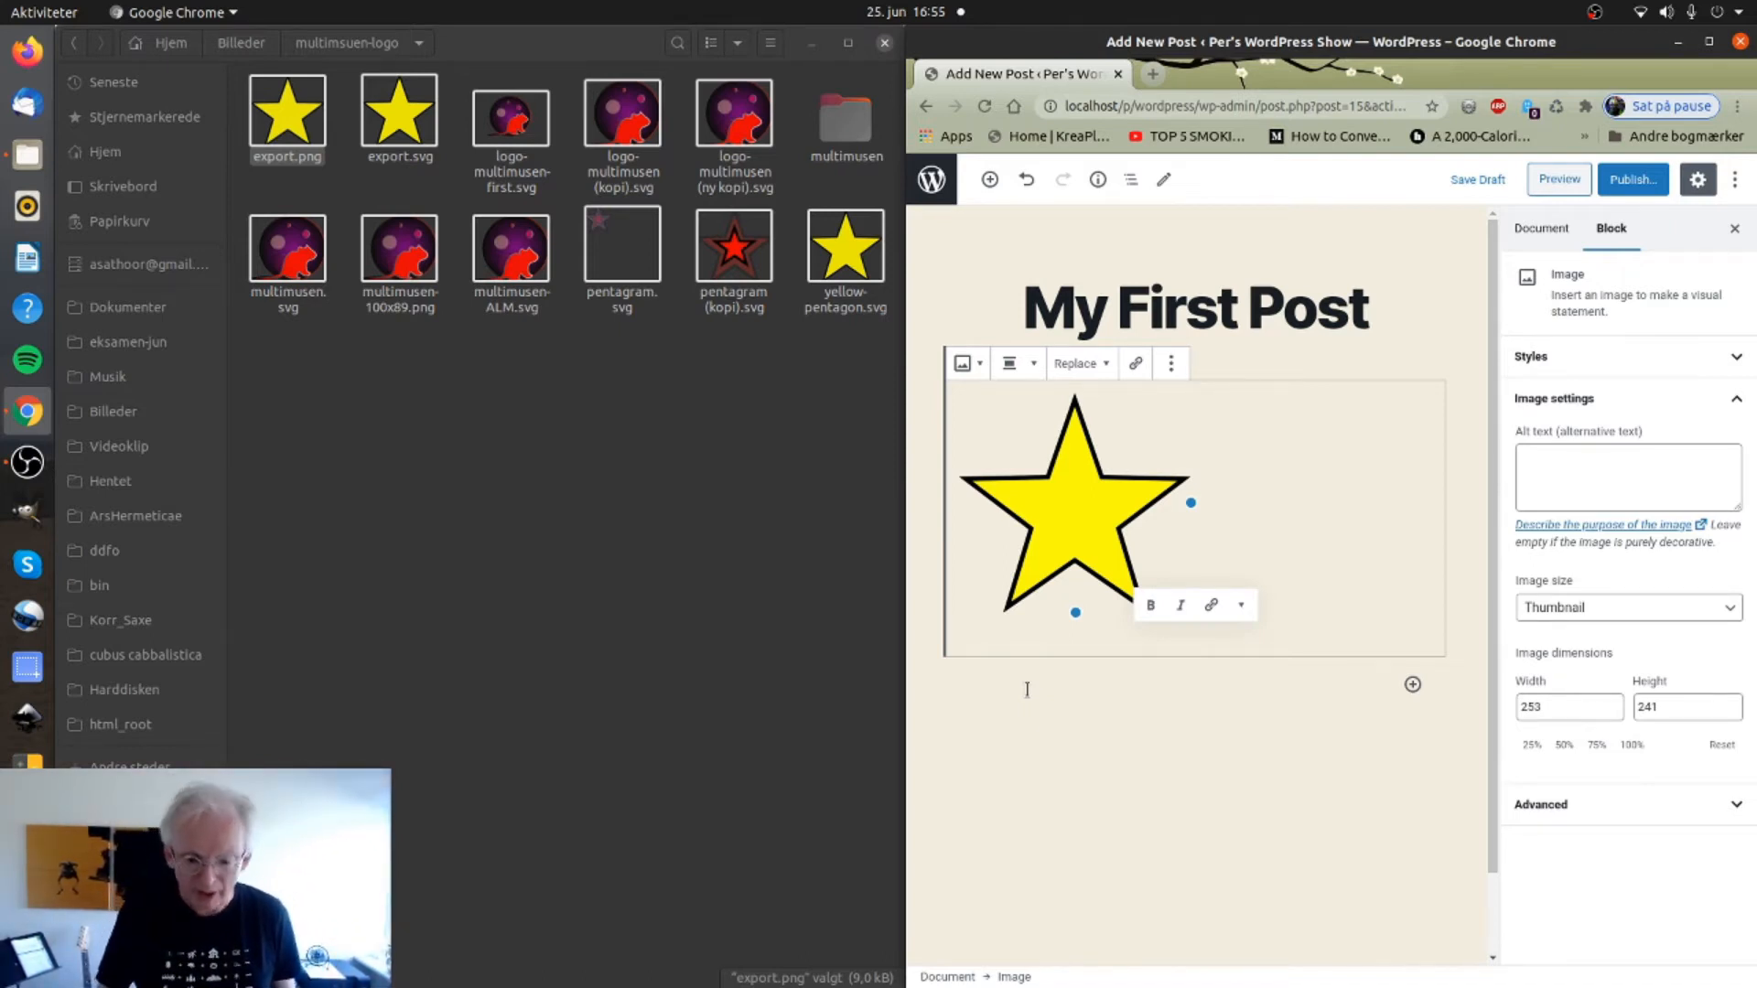
type("A star is h")
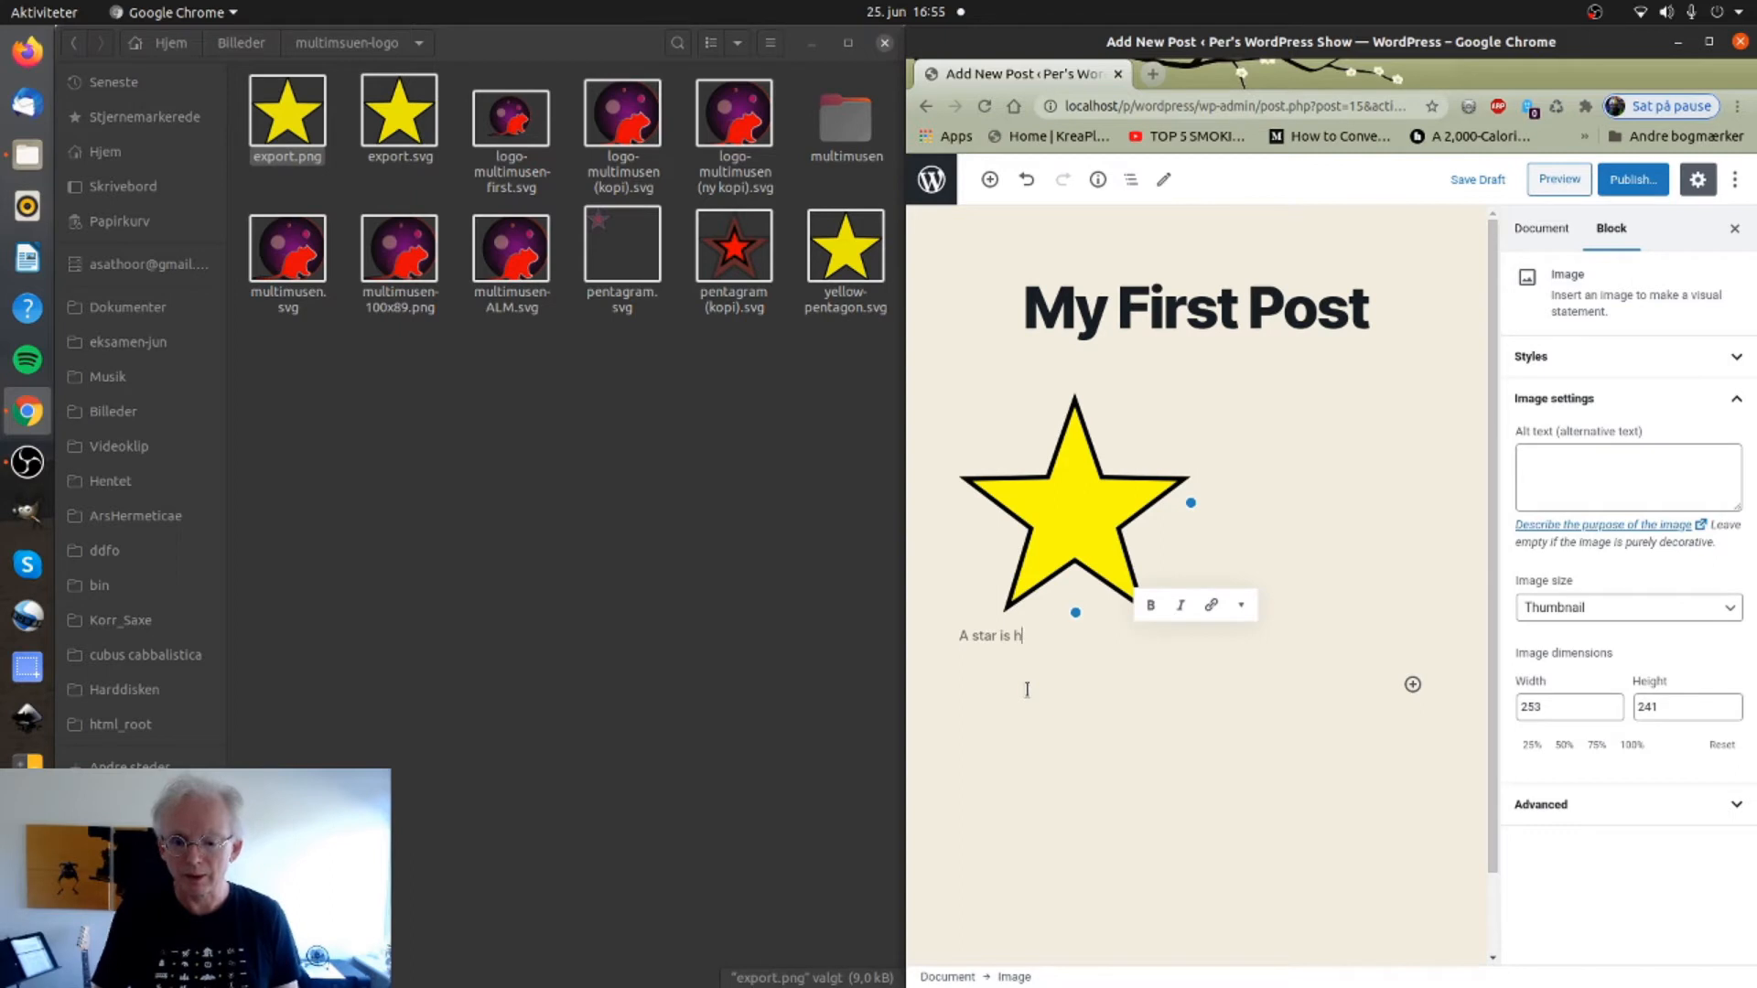
type("ere. A Wo")
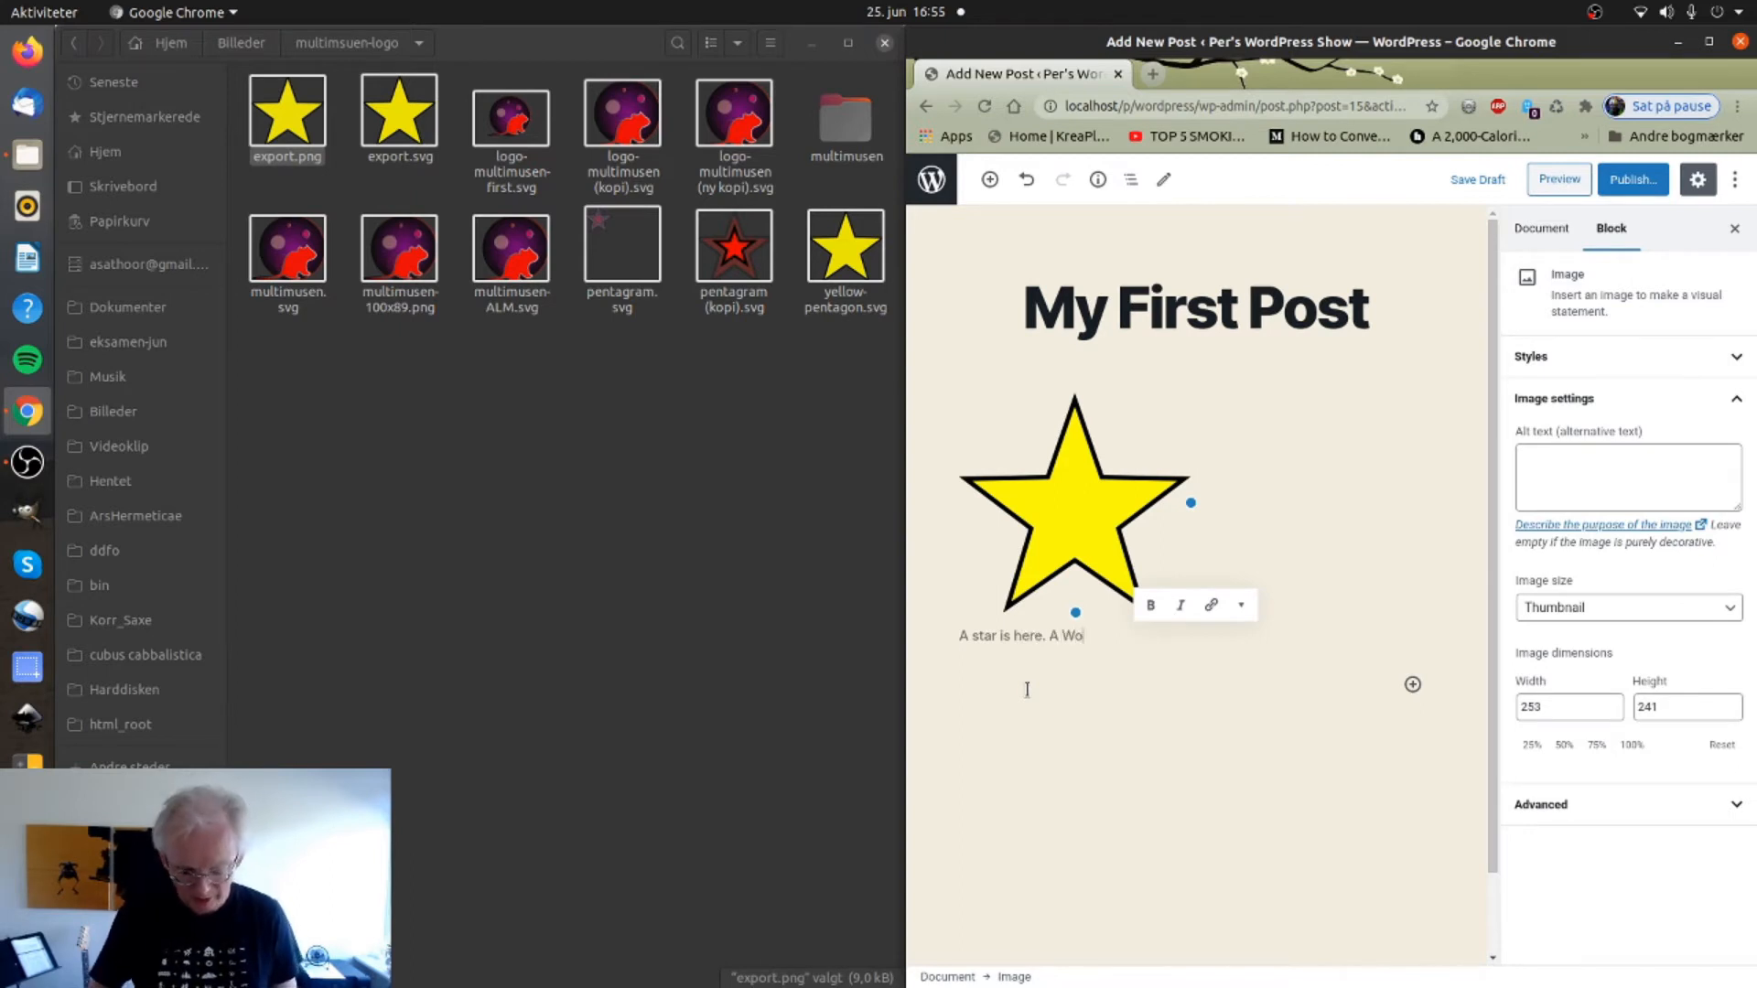
type("rdPress ")
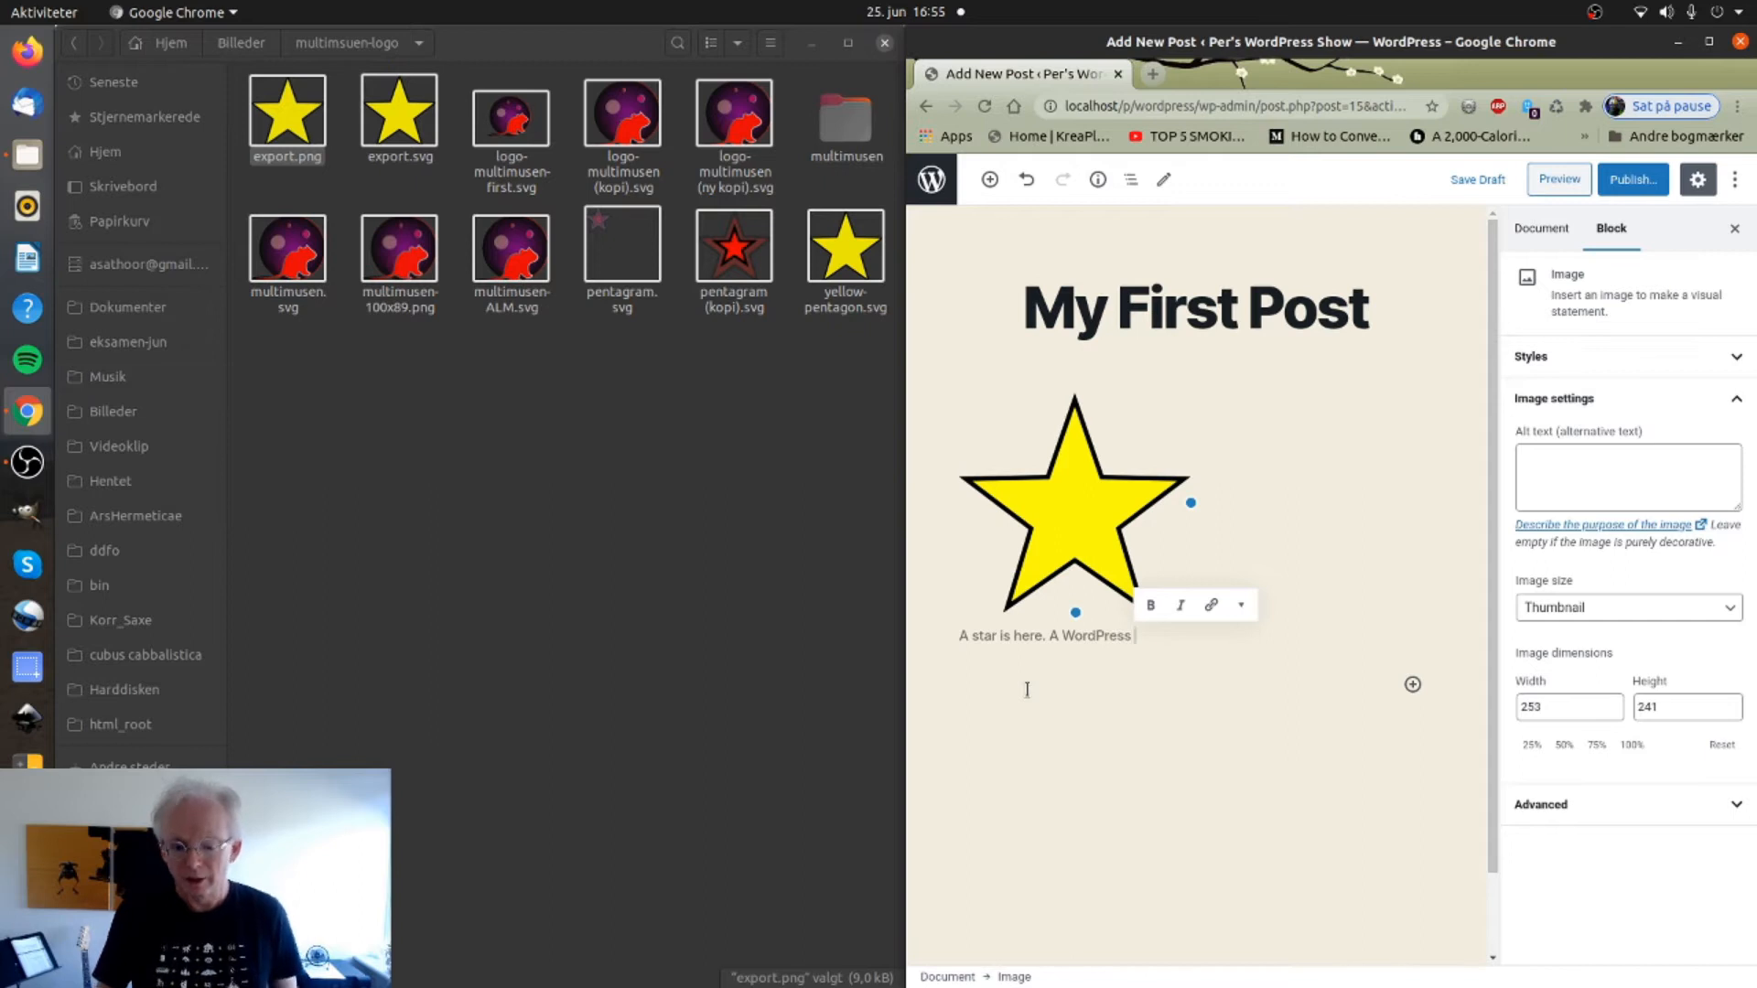
type("Strar.")
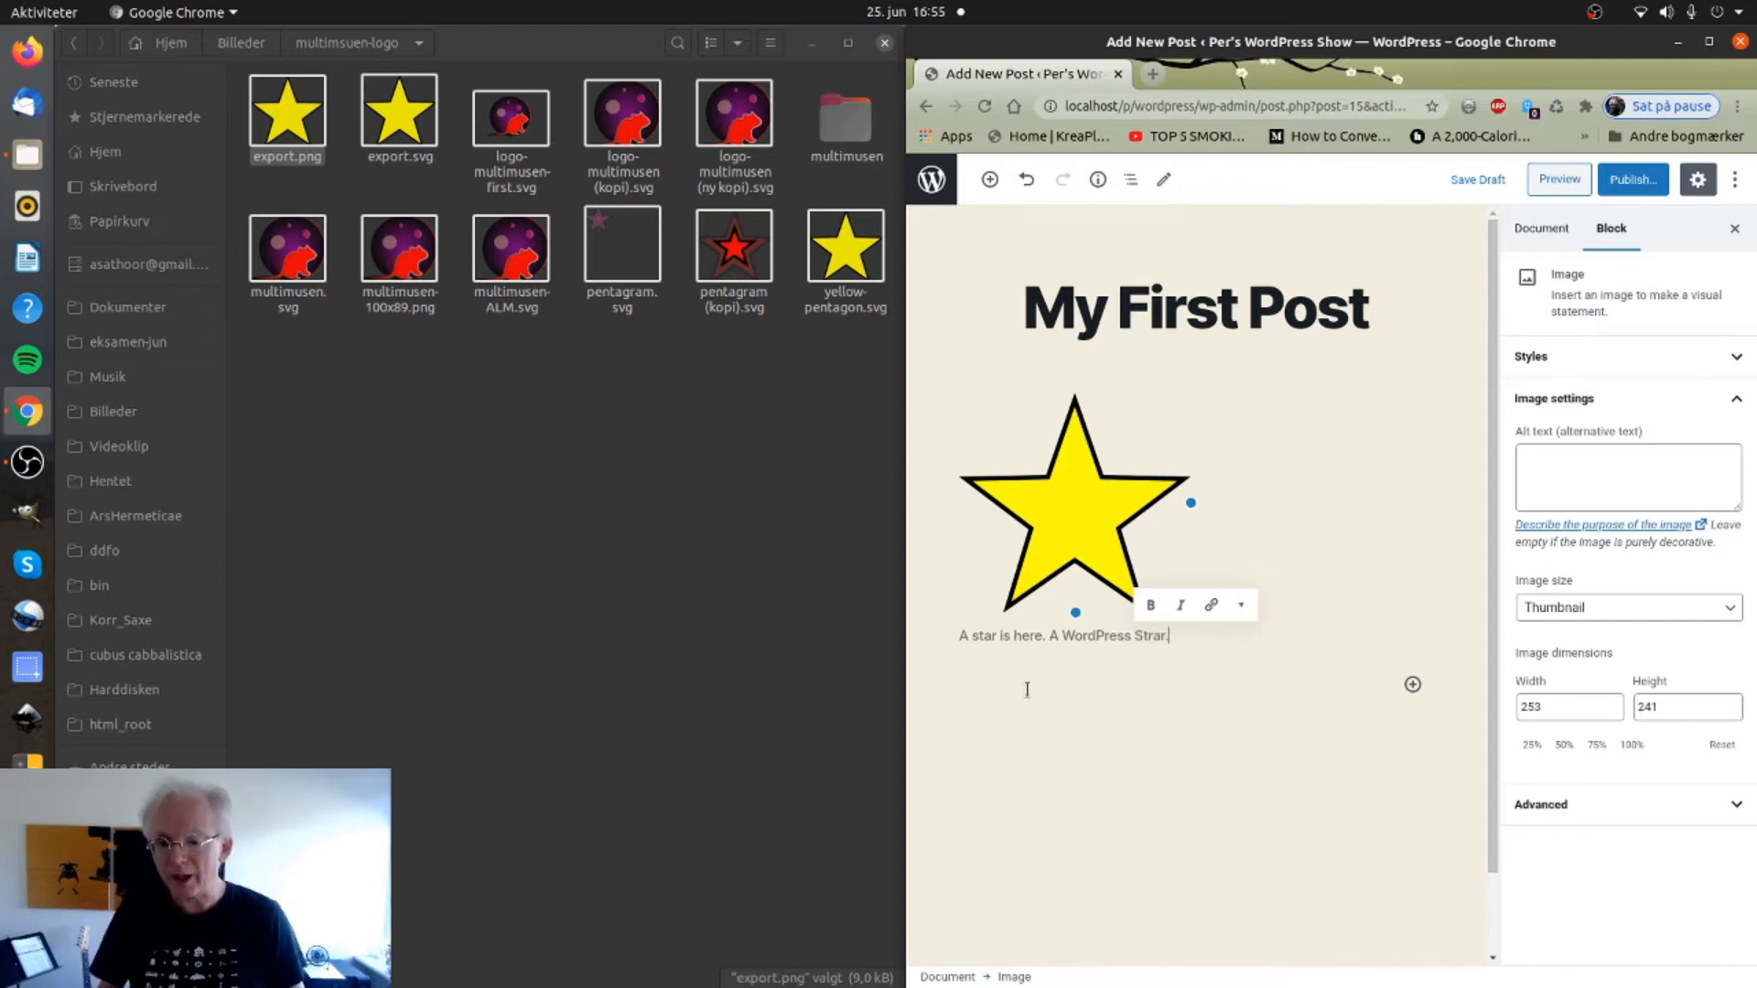
left_click(1087, 709)
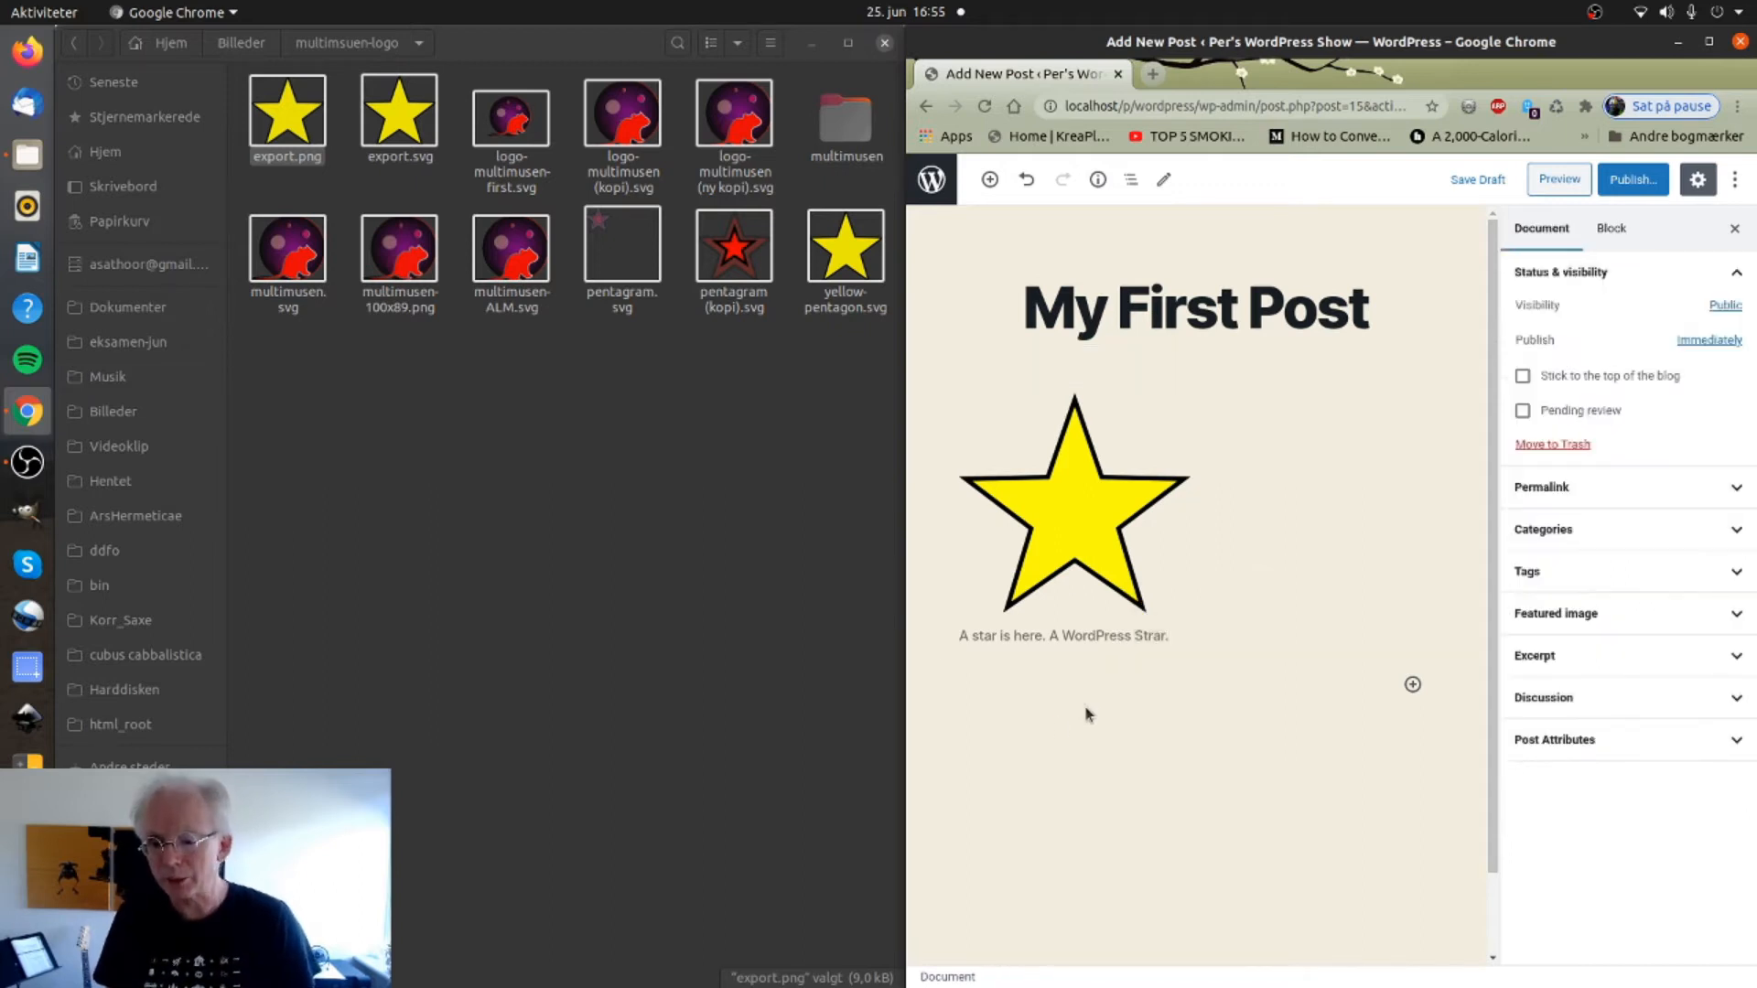
Insert a Heading block below the captioned star and set it to level H2.
left_click(1411, 686)
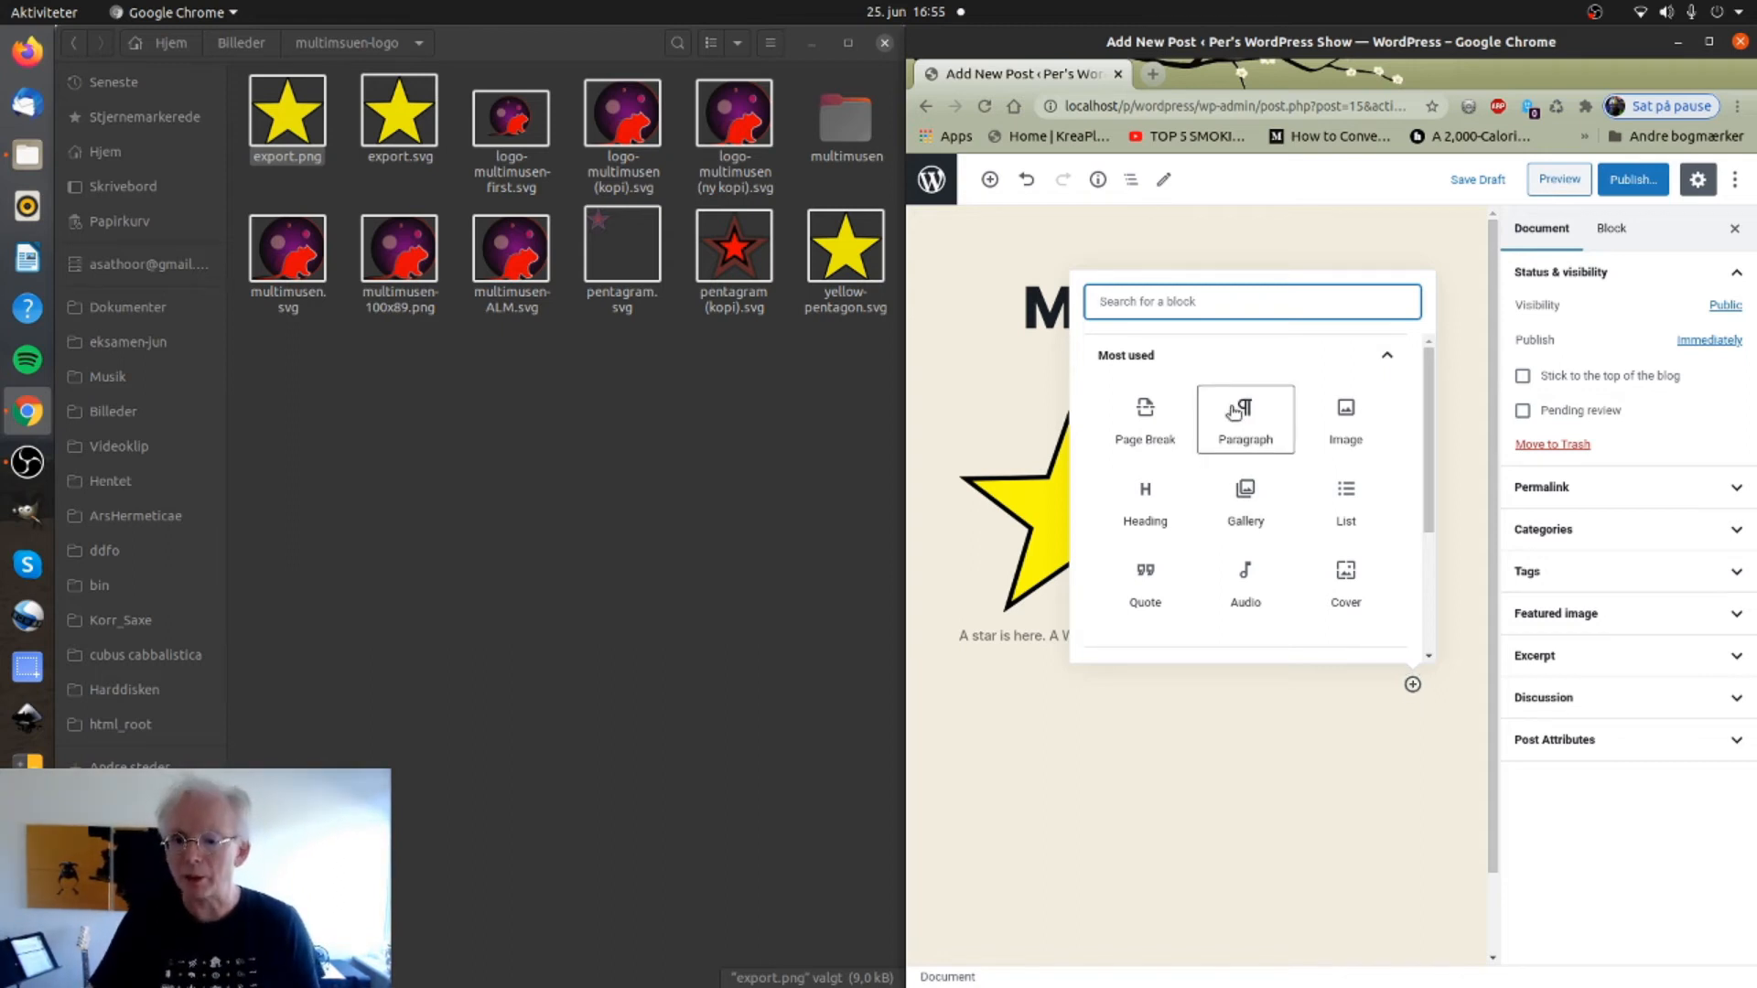
left_click(1147, 499)
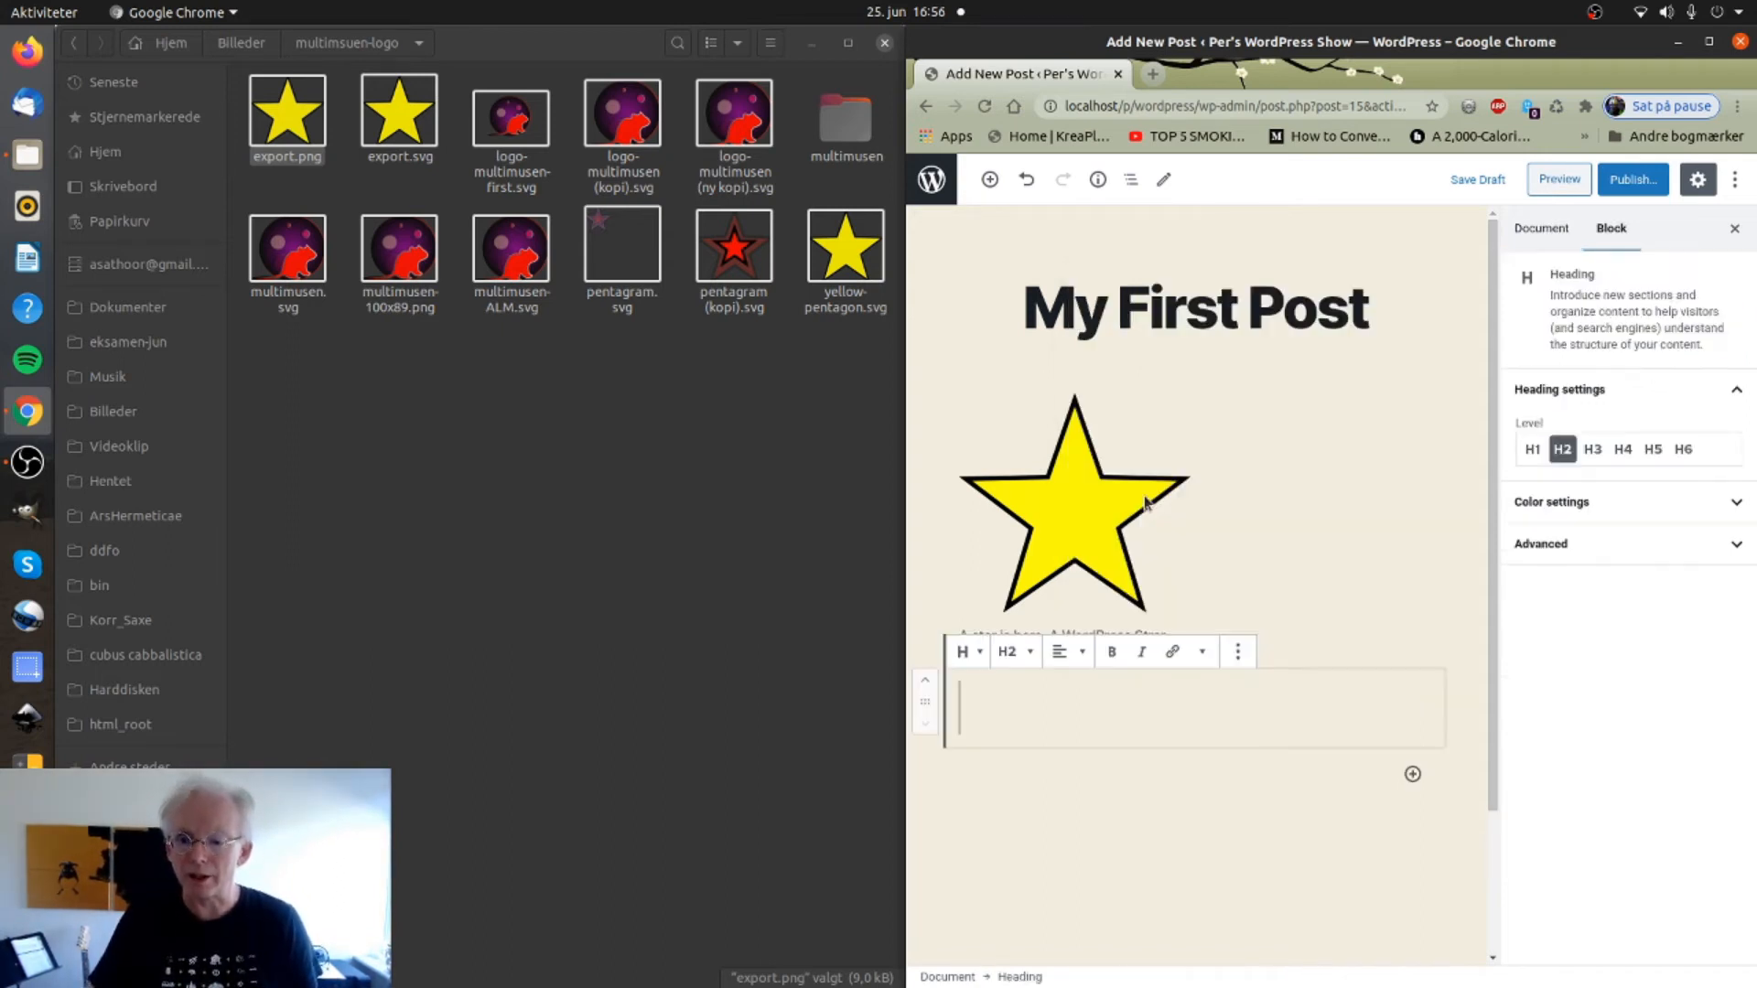
left_click(1030, 654)
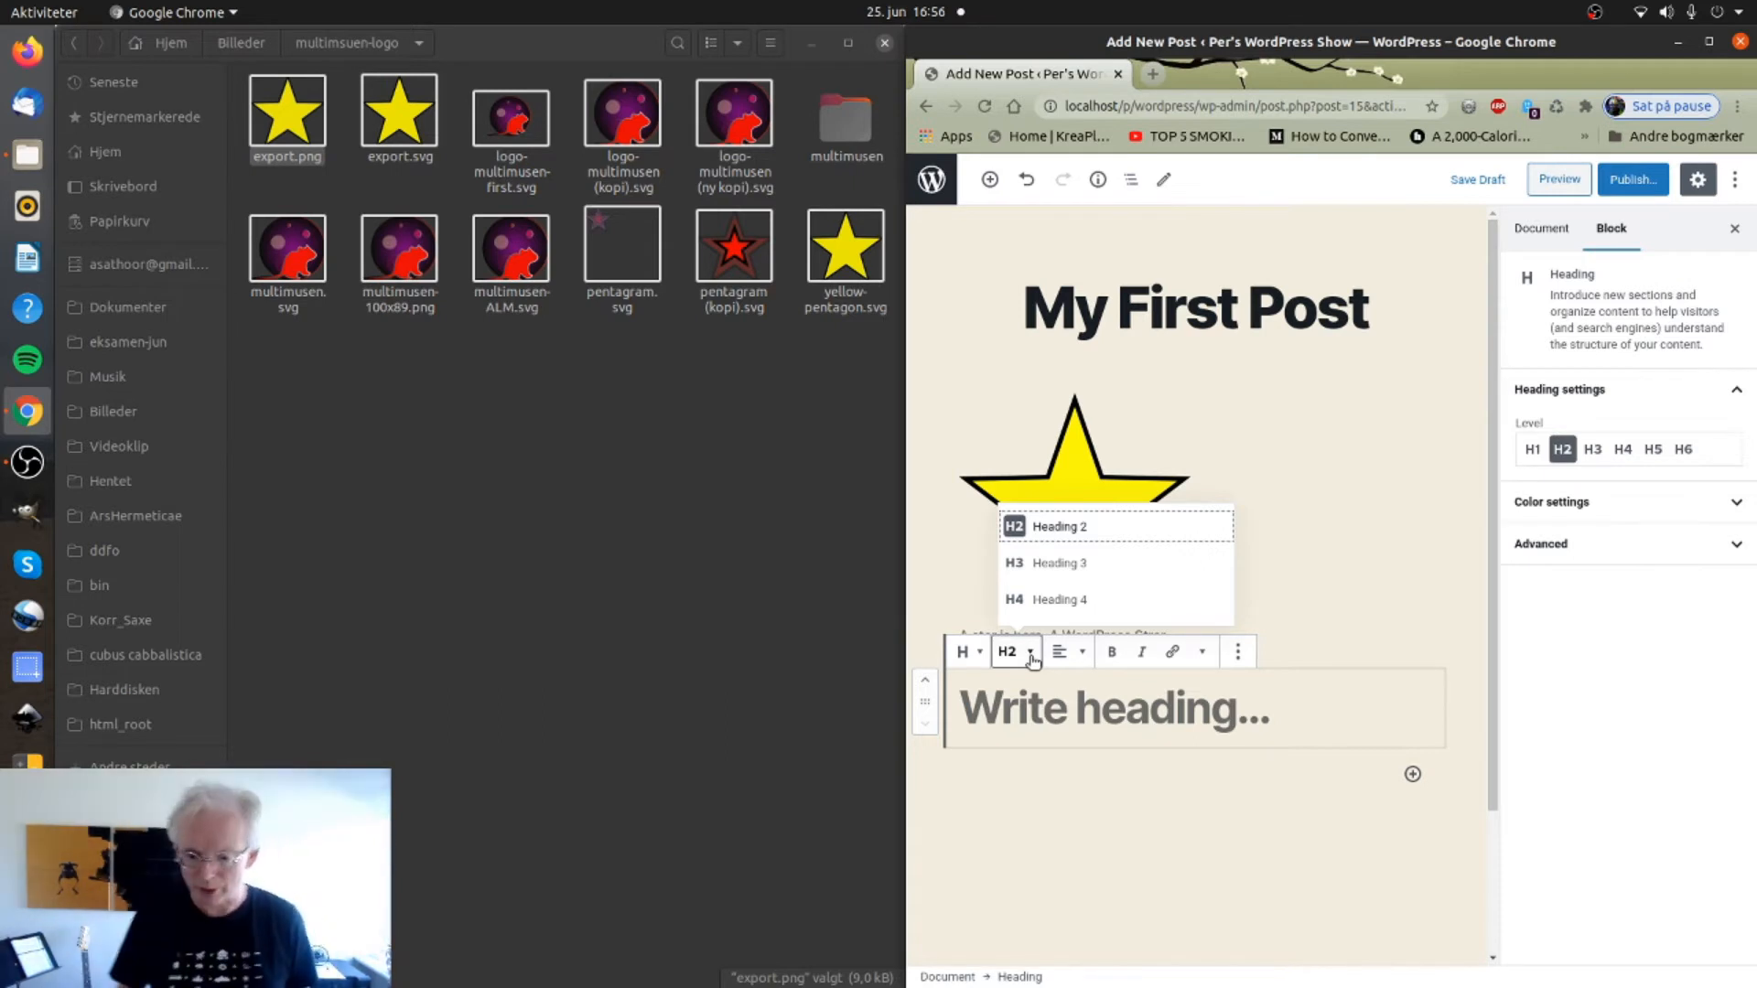
left_click(1037, 528)
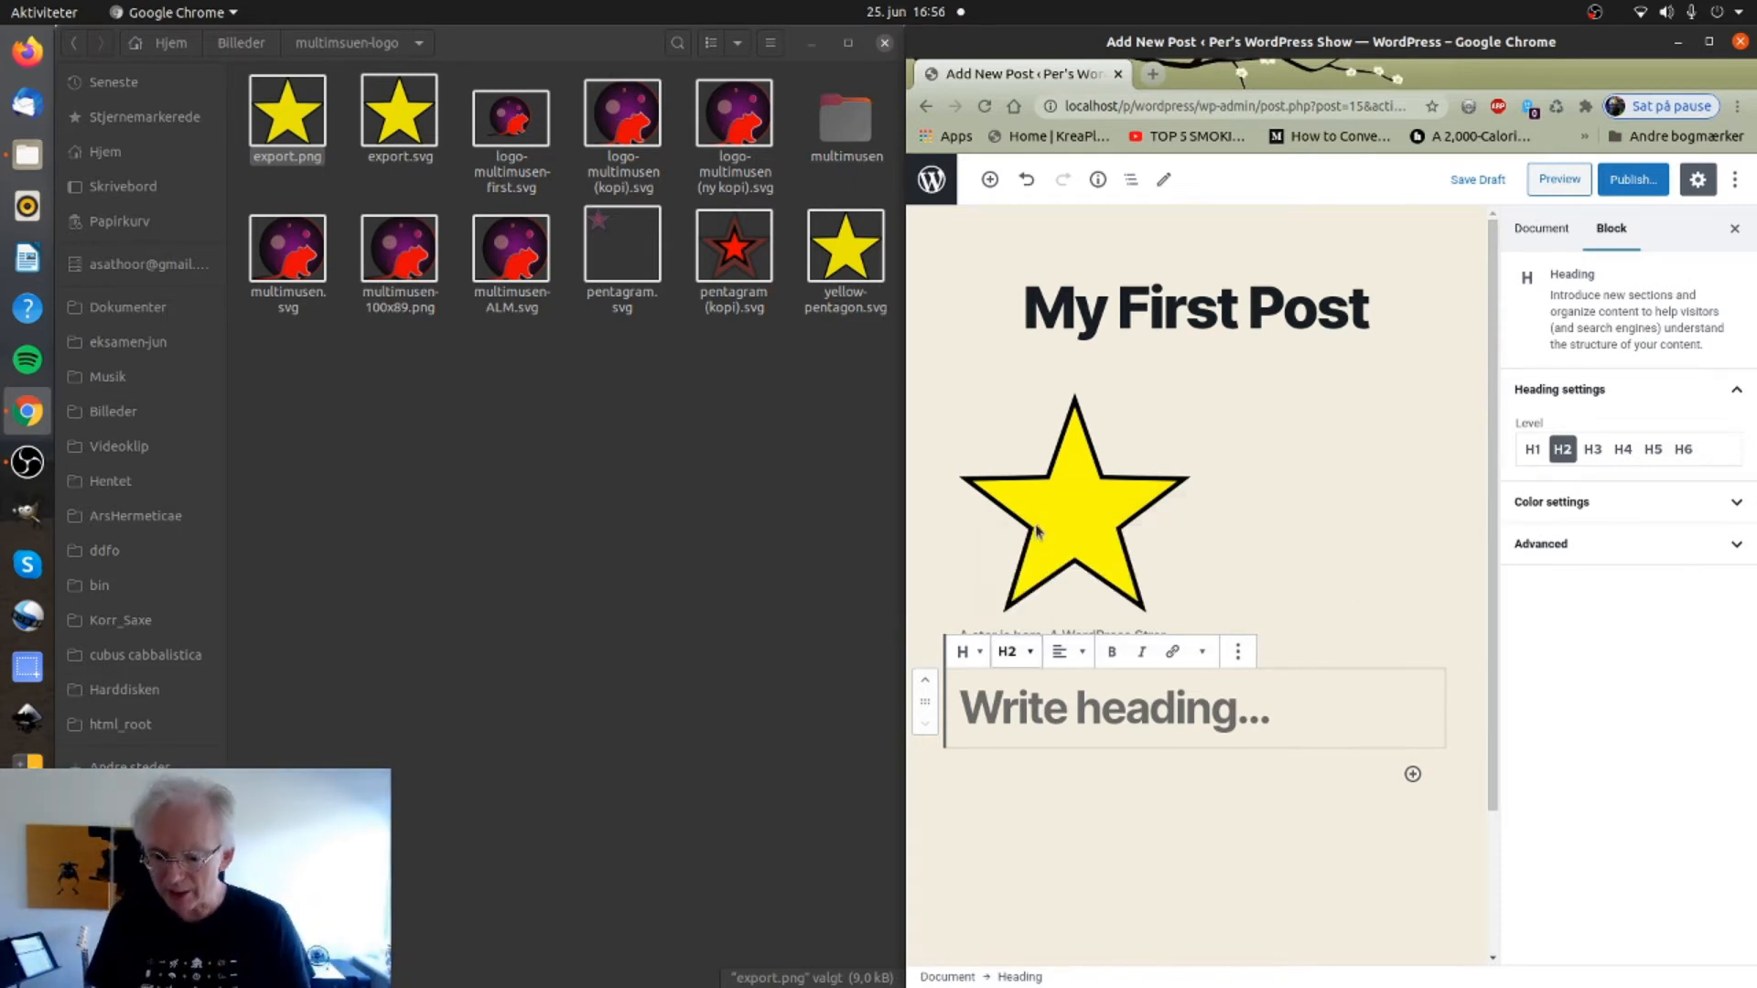
Type 'About the Star' into the heading, correcting typos along the way.
left_click(1020, 717)
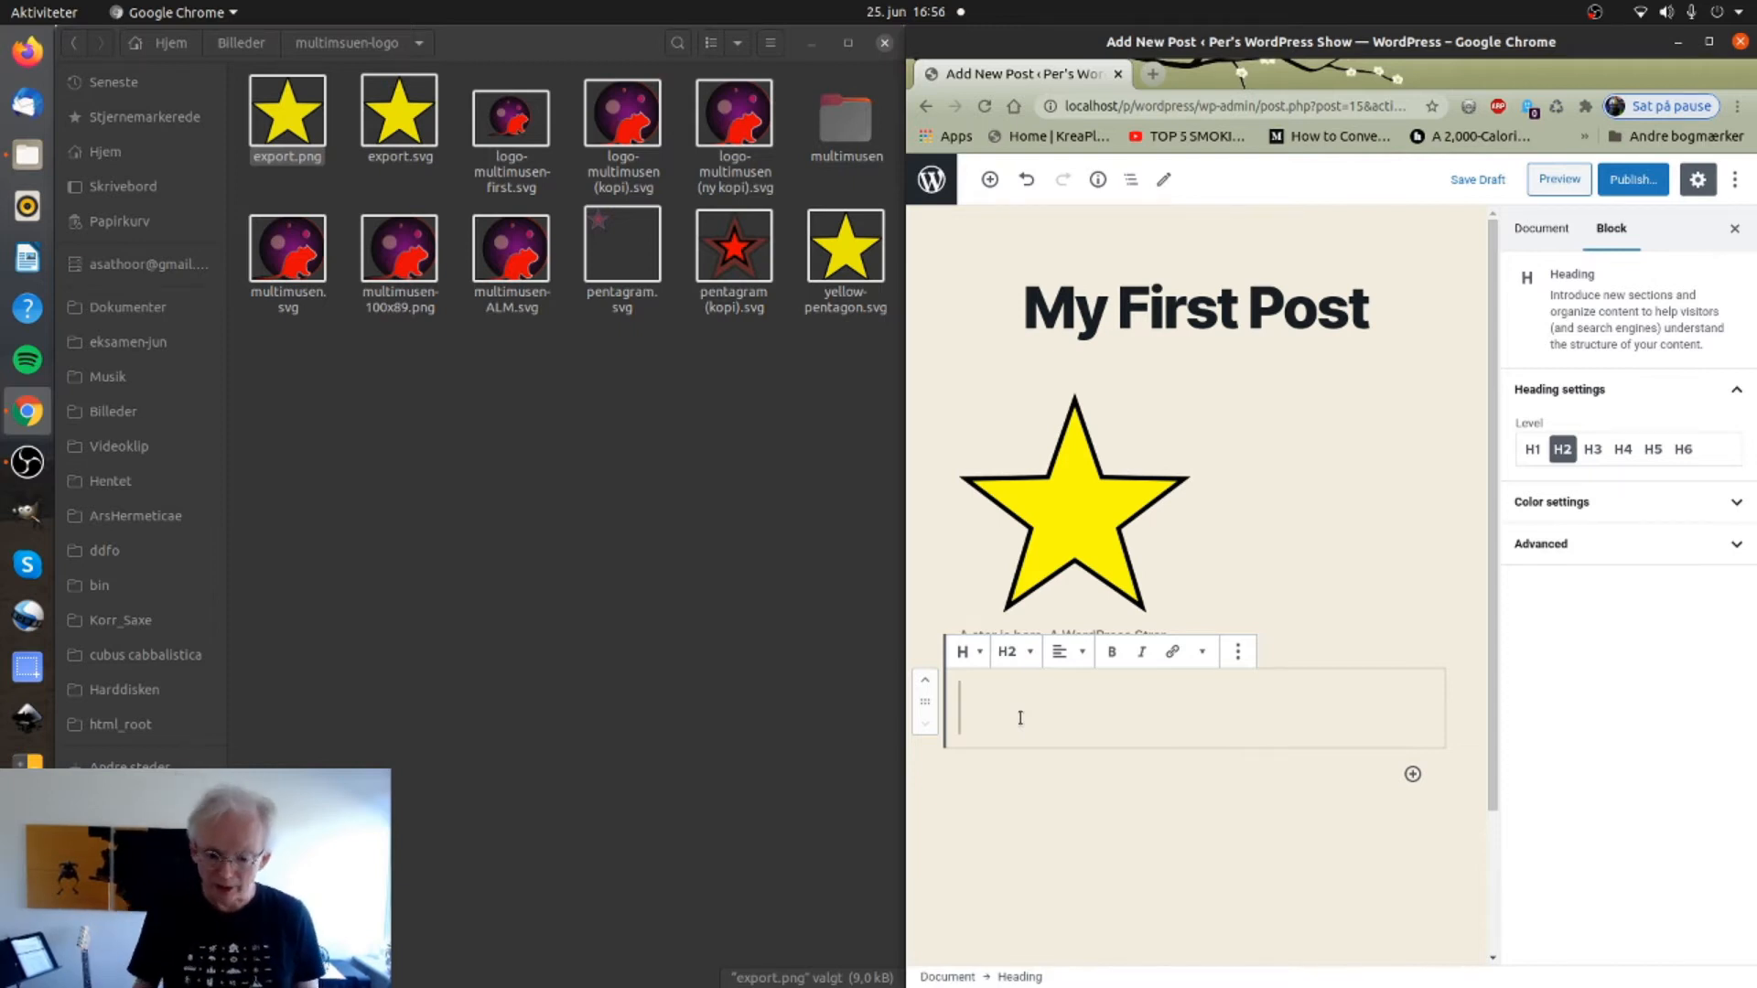
type("About")
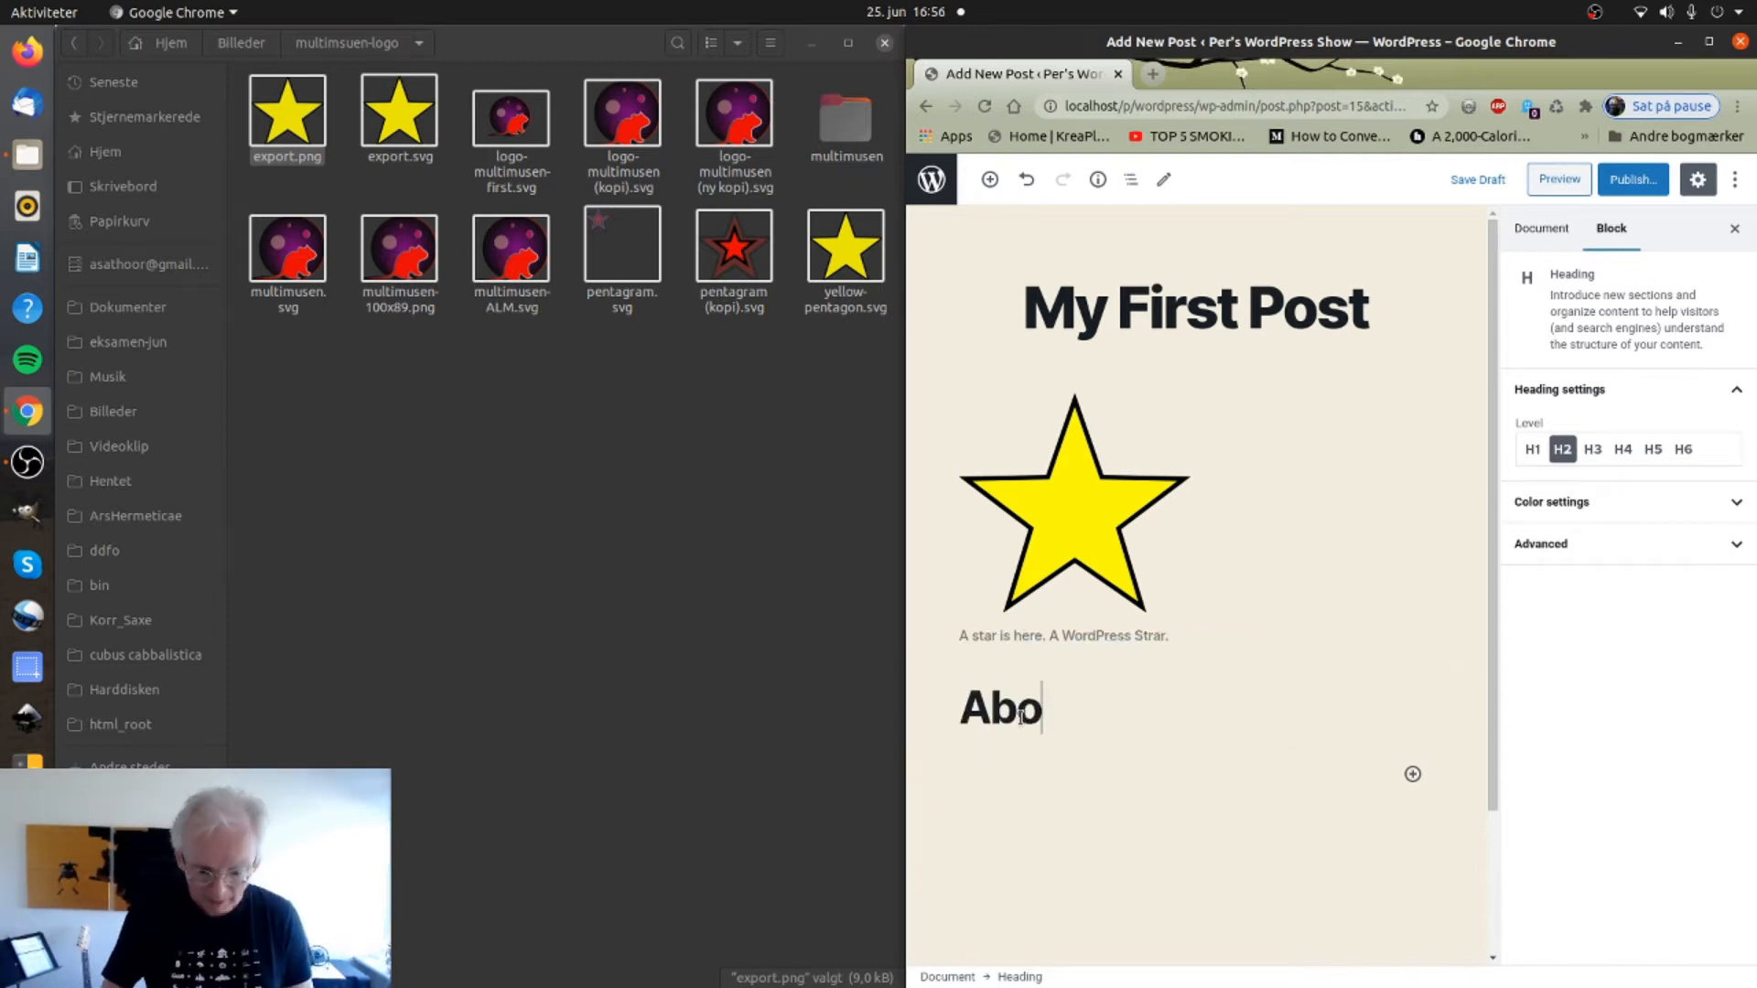
key("BackSpace")
key("BackSpace")
key("BackSpace")
key("BackSpace")
key("BackSpace")
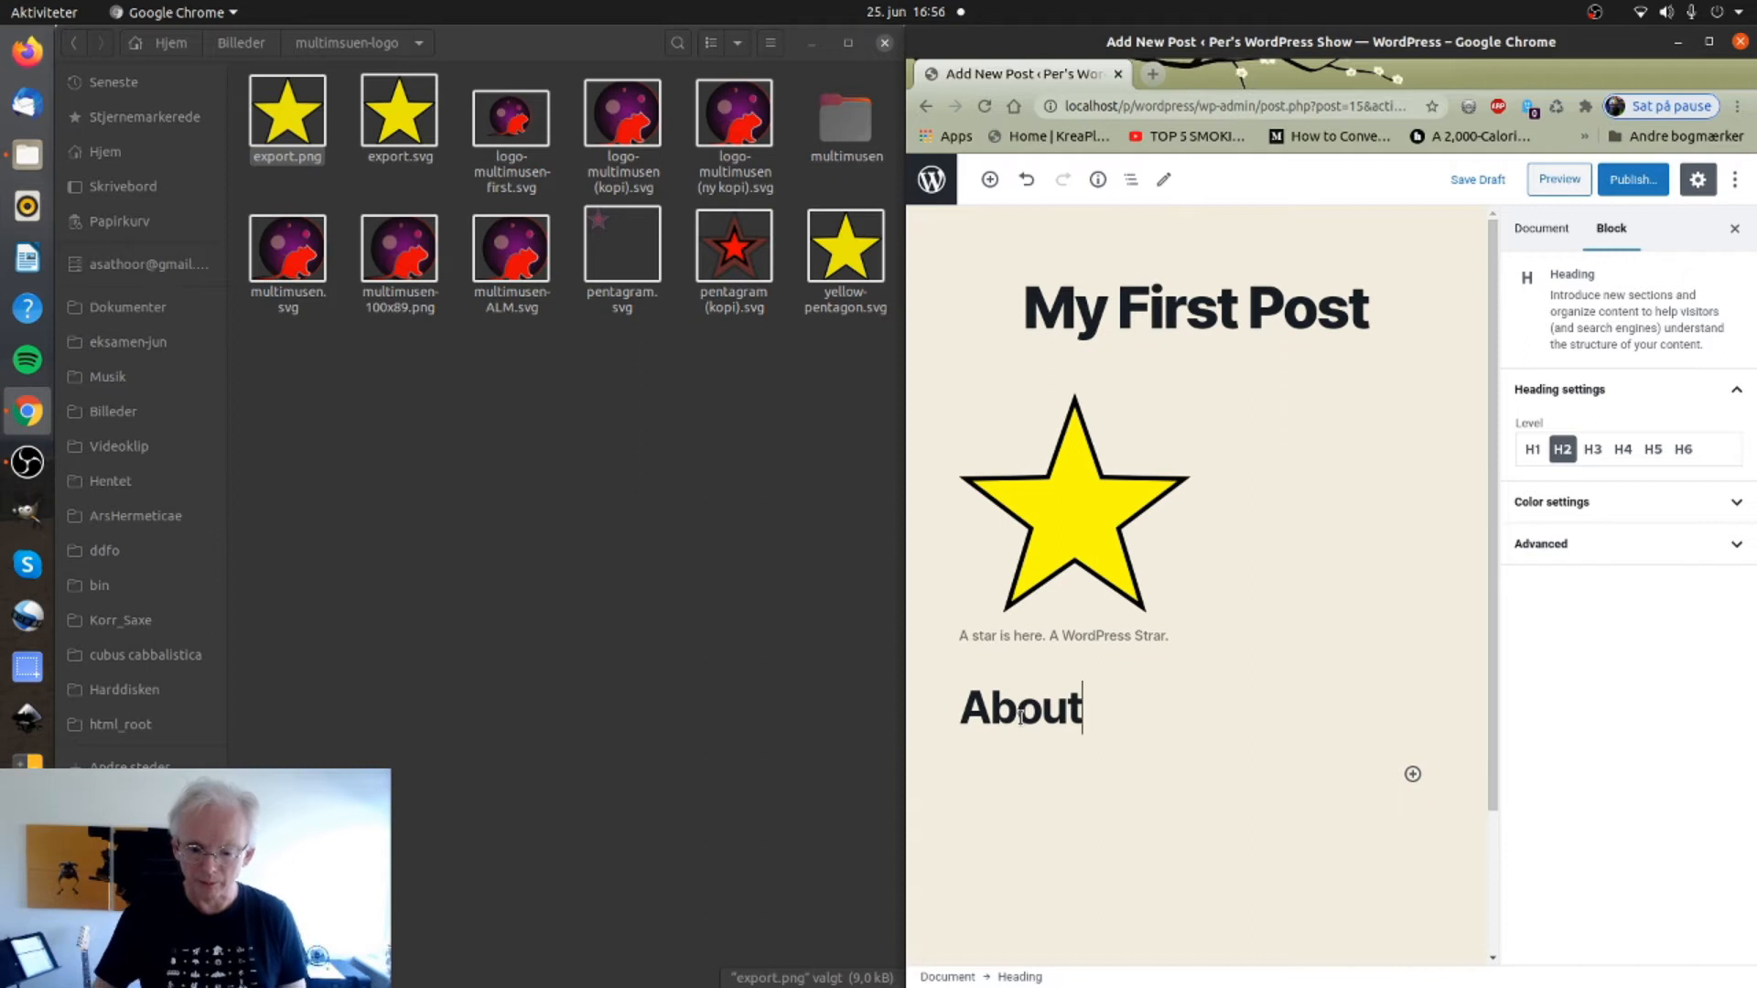
type("bo")
key("BackSpace")
key("BackSpace")
type("nou")
key("BackSpace")
key("BackSpace")
key("BackSpace")
type("b")
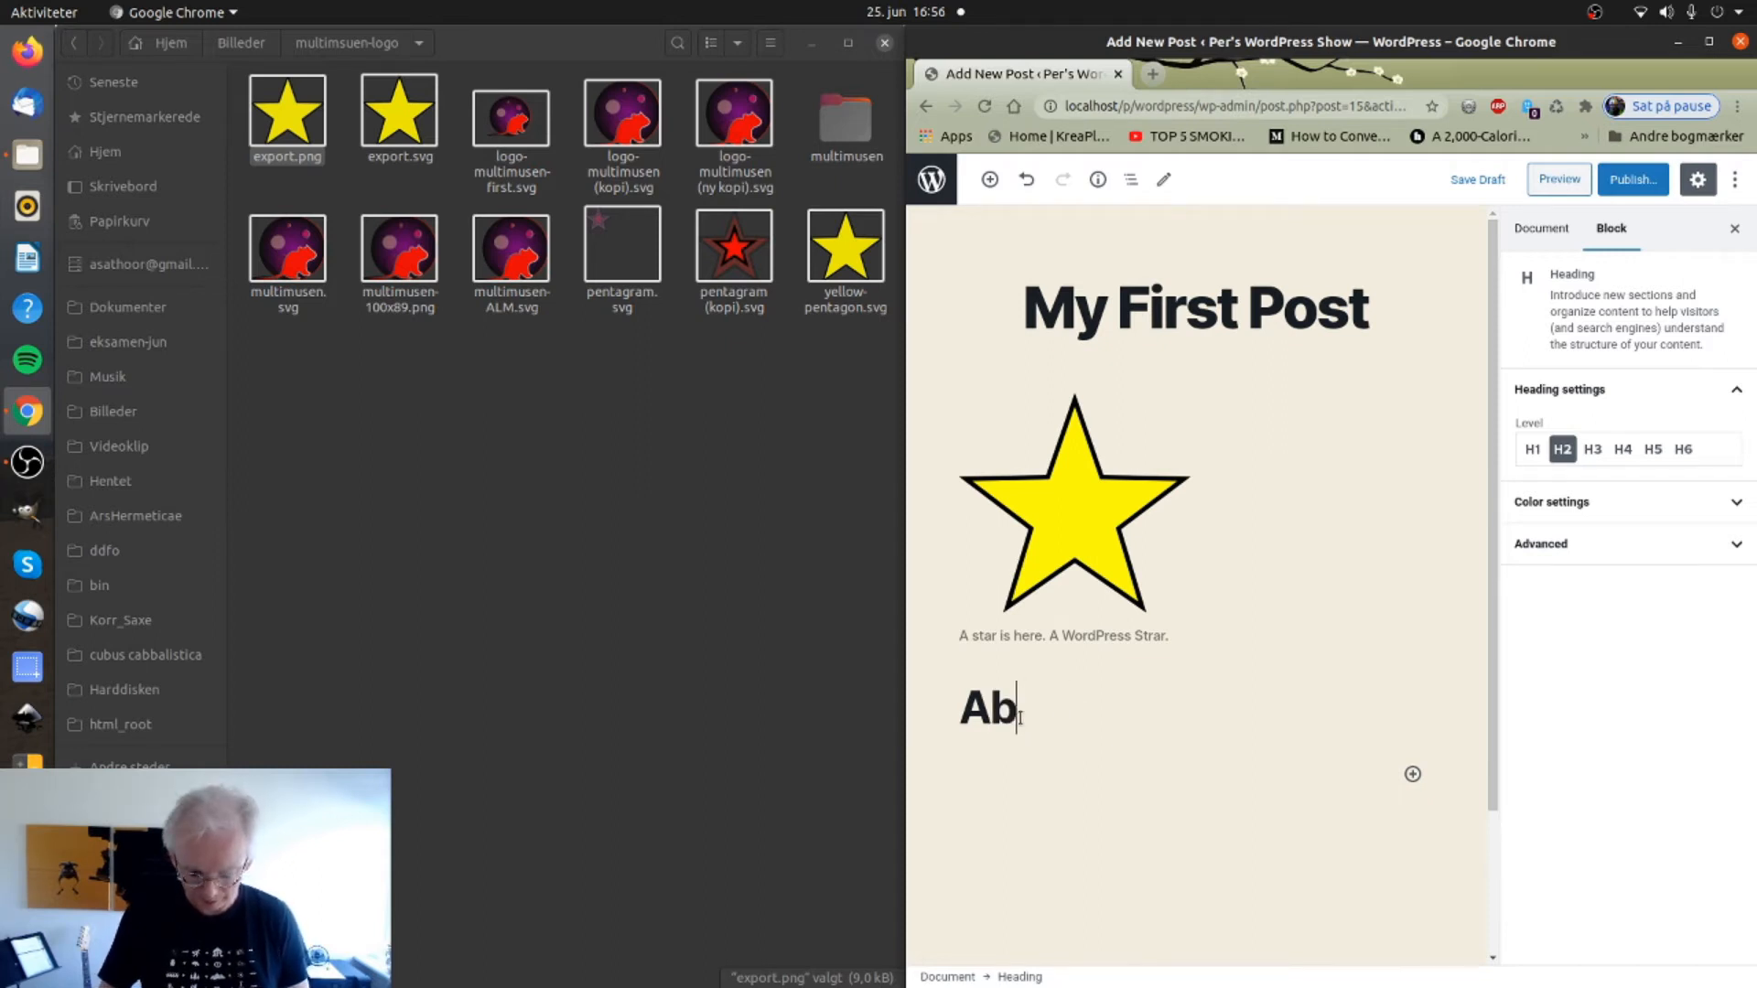
type("out t")
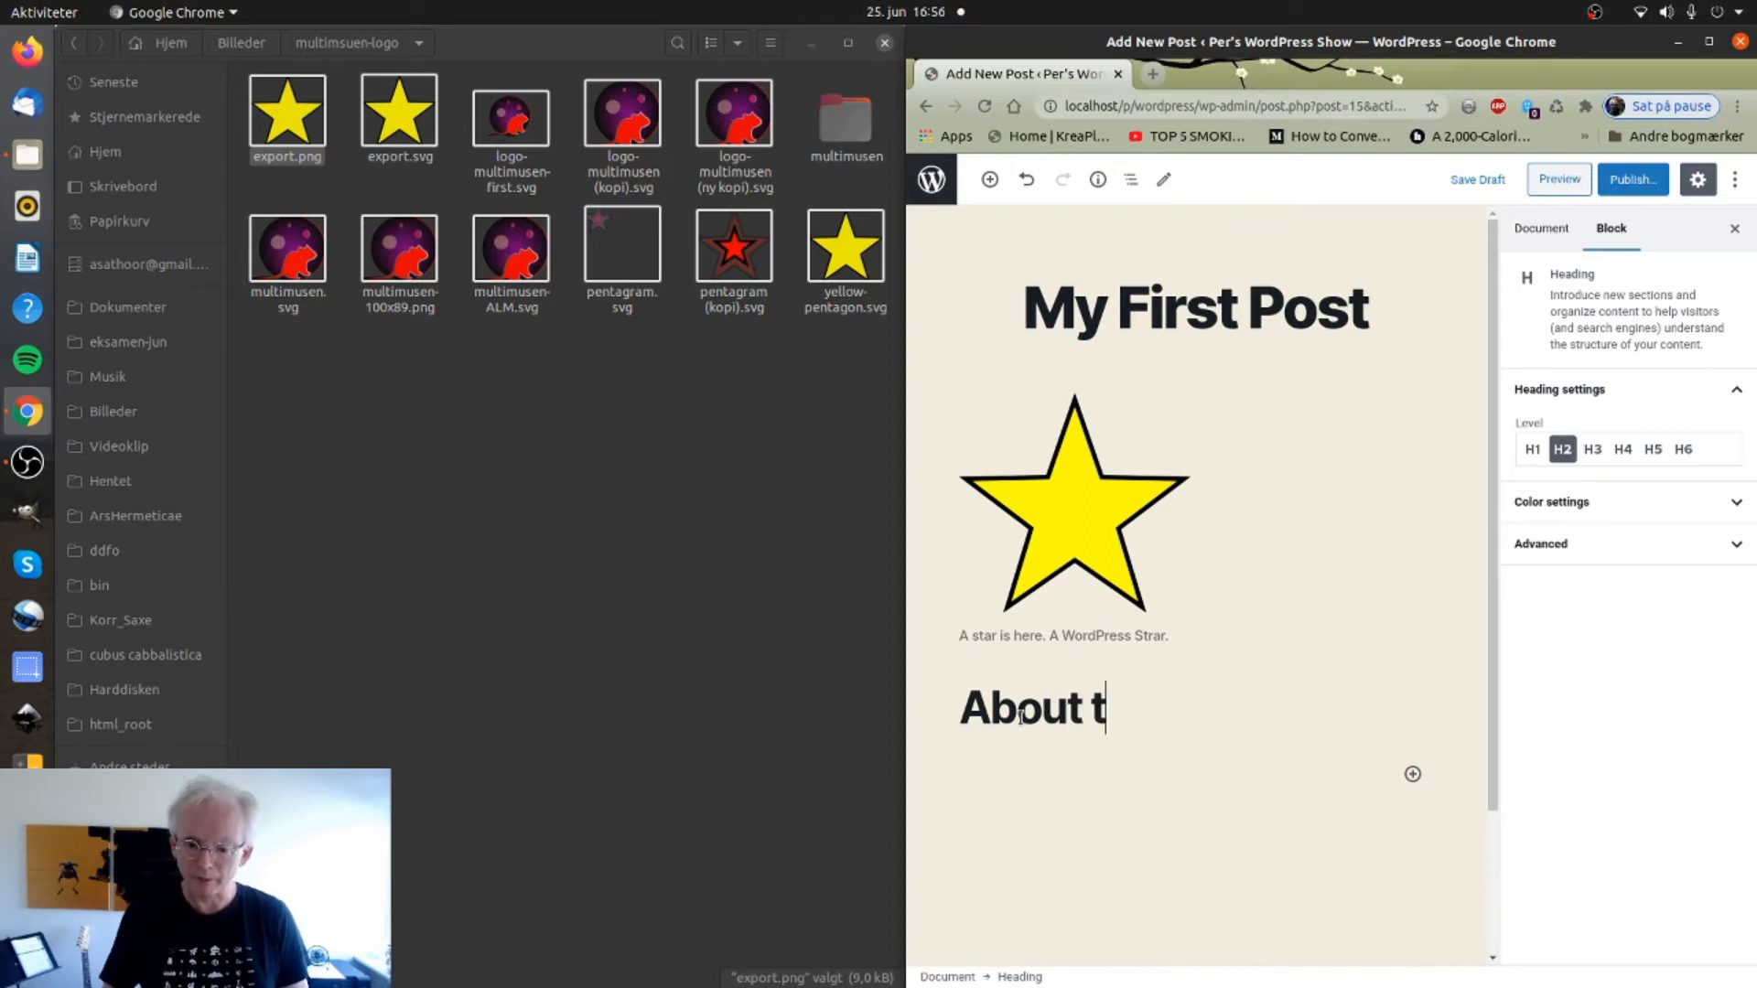
type("he Sty")
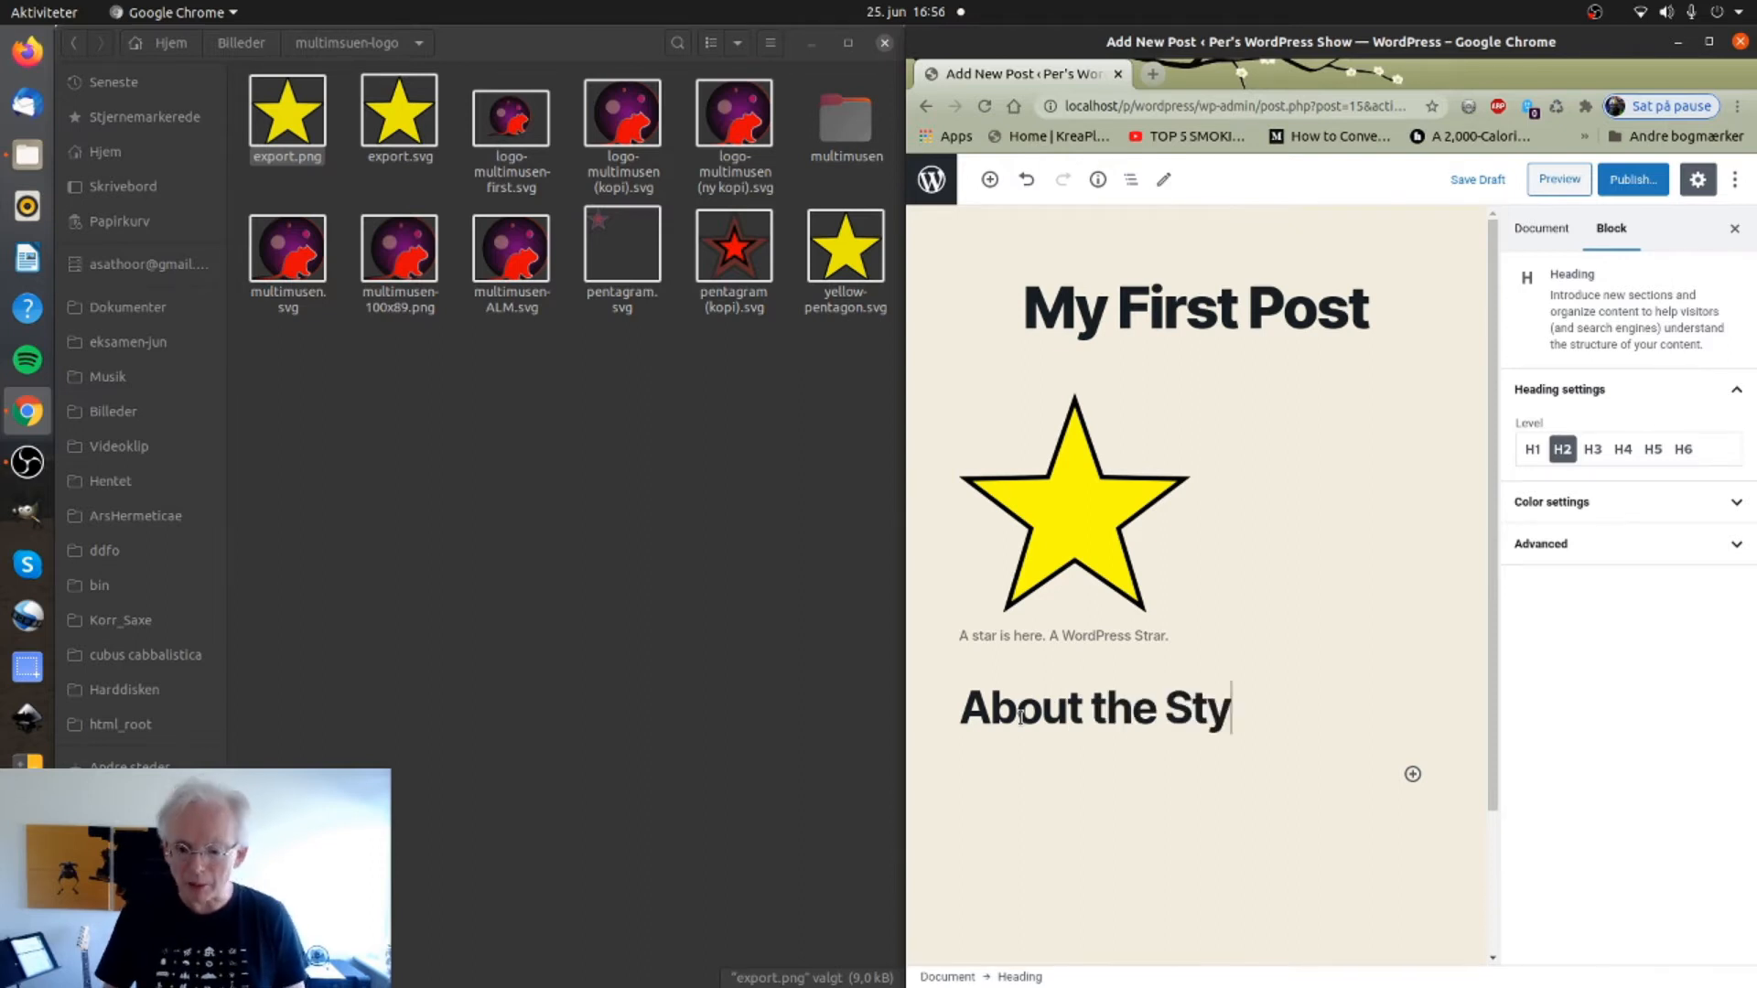
key("BackSpace")
type("ar")
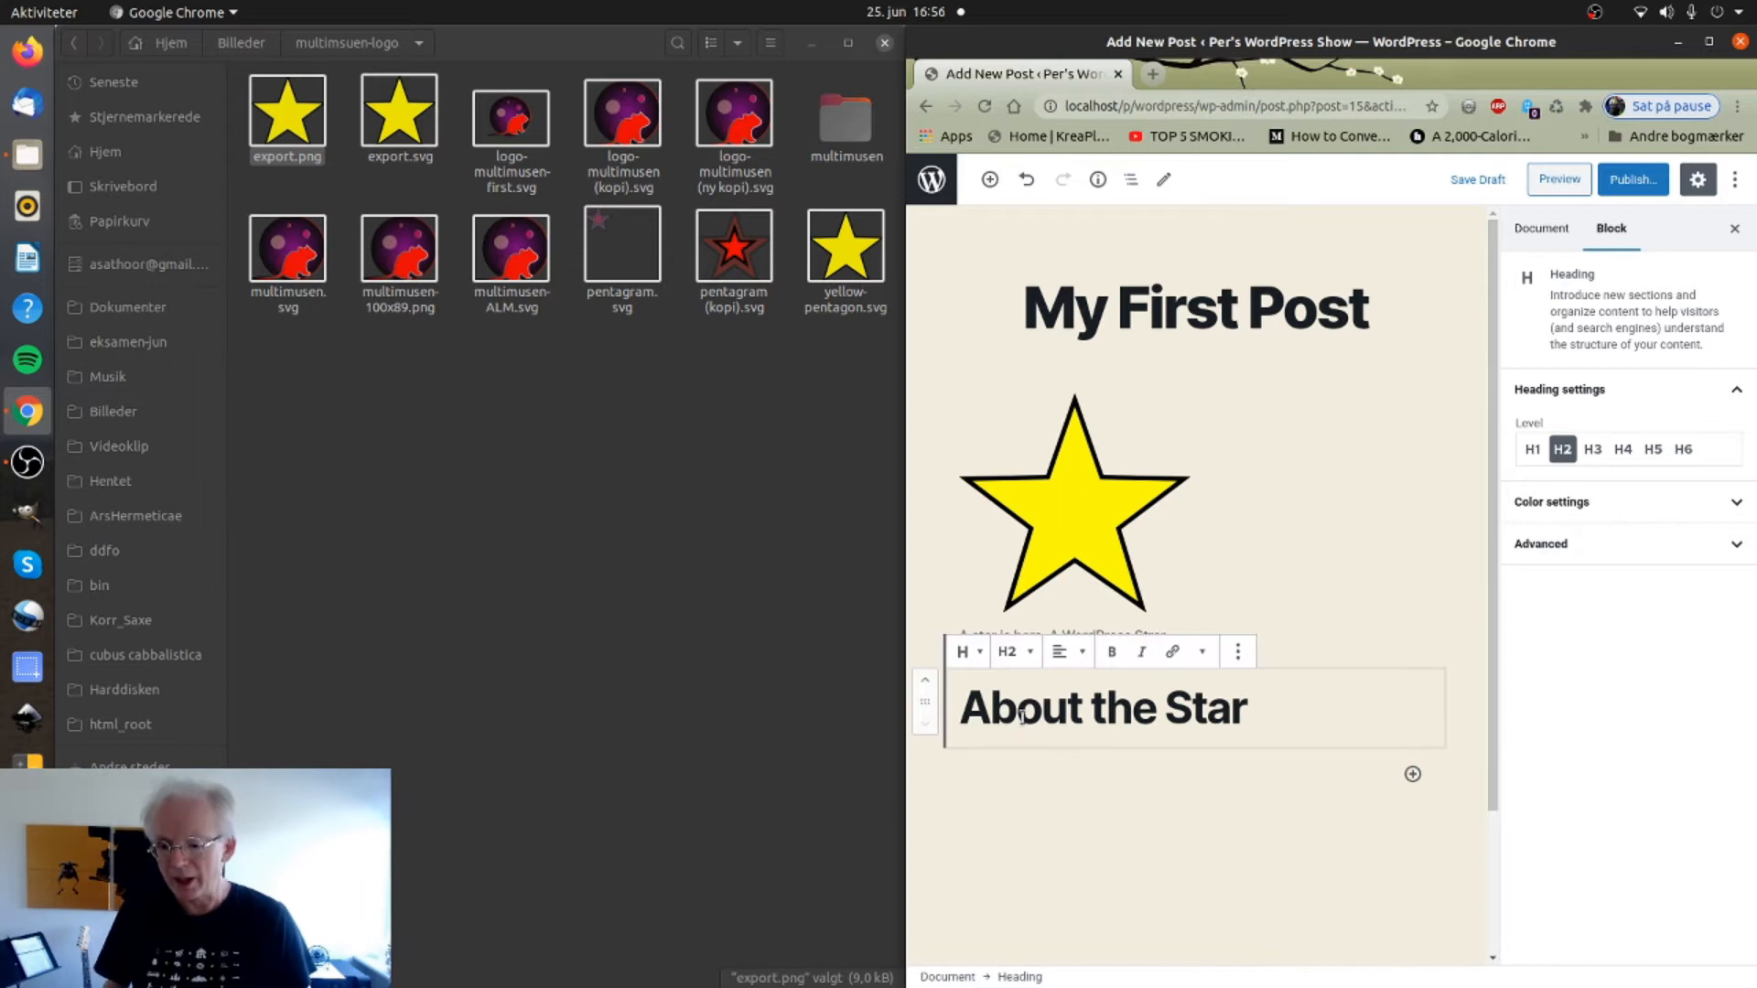
Add a paragraph repeating 'Here is my content.' several times below the heading, leaving an empty block after it.
left_click(1413, 774)
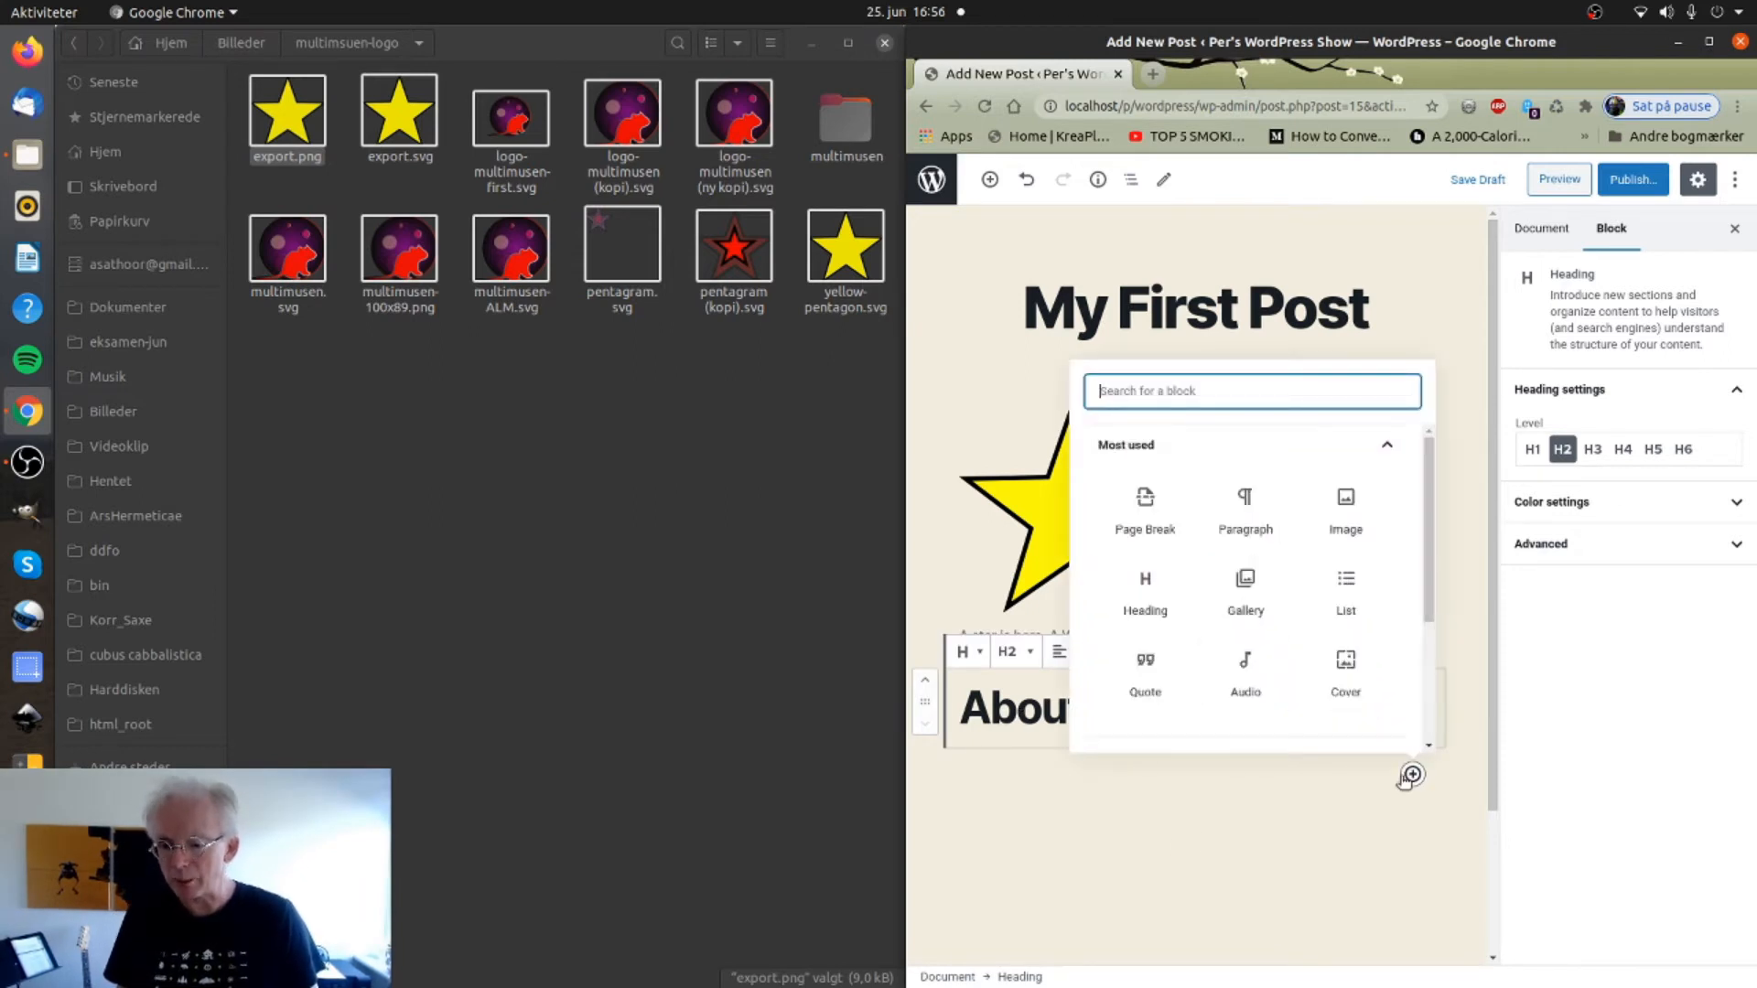
left_click(1247, 494)
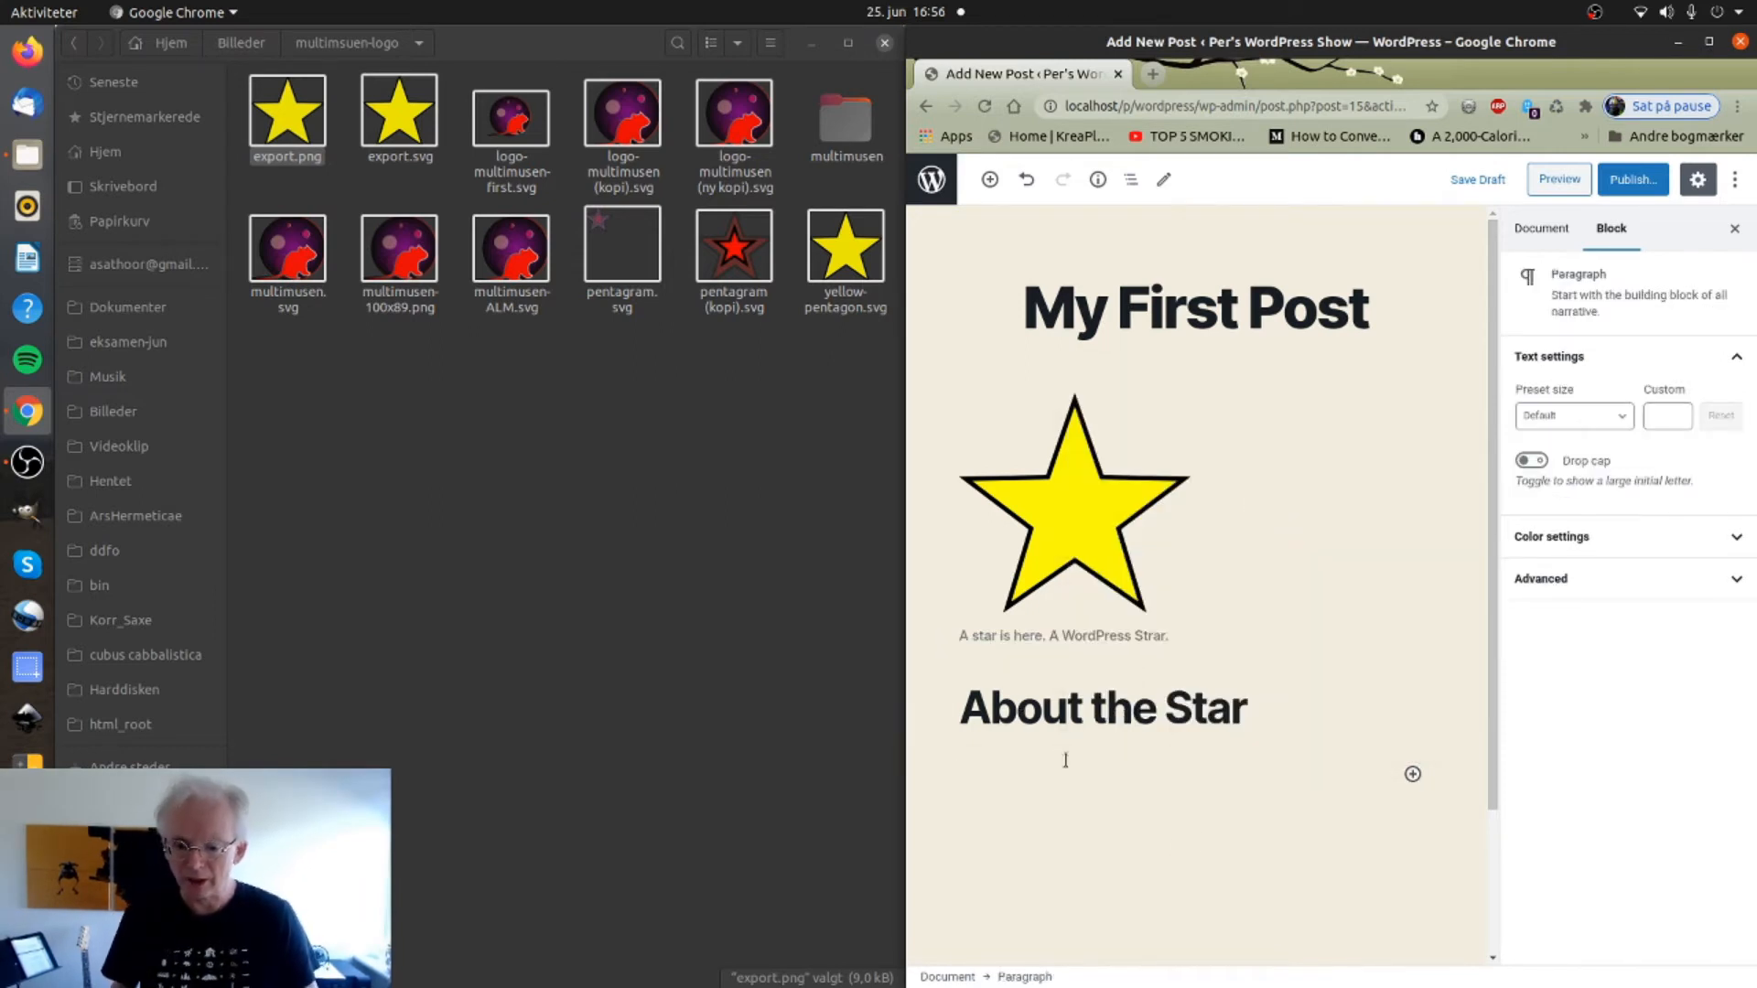
type("Here is my content.")
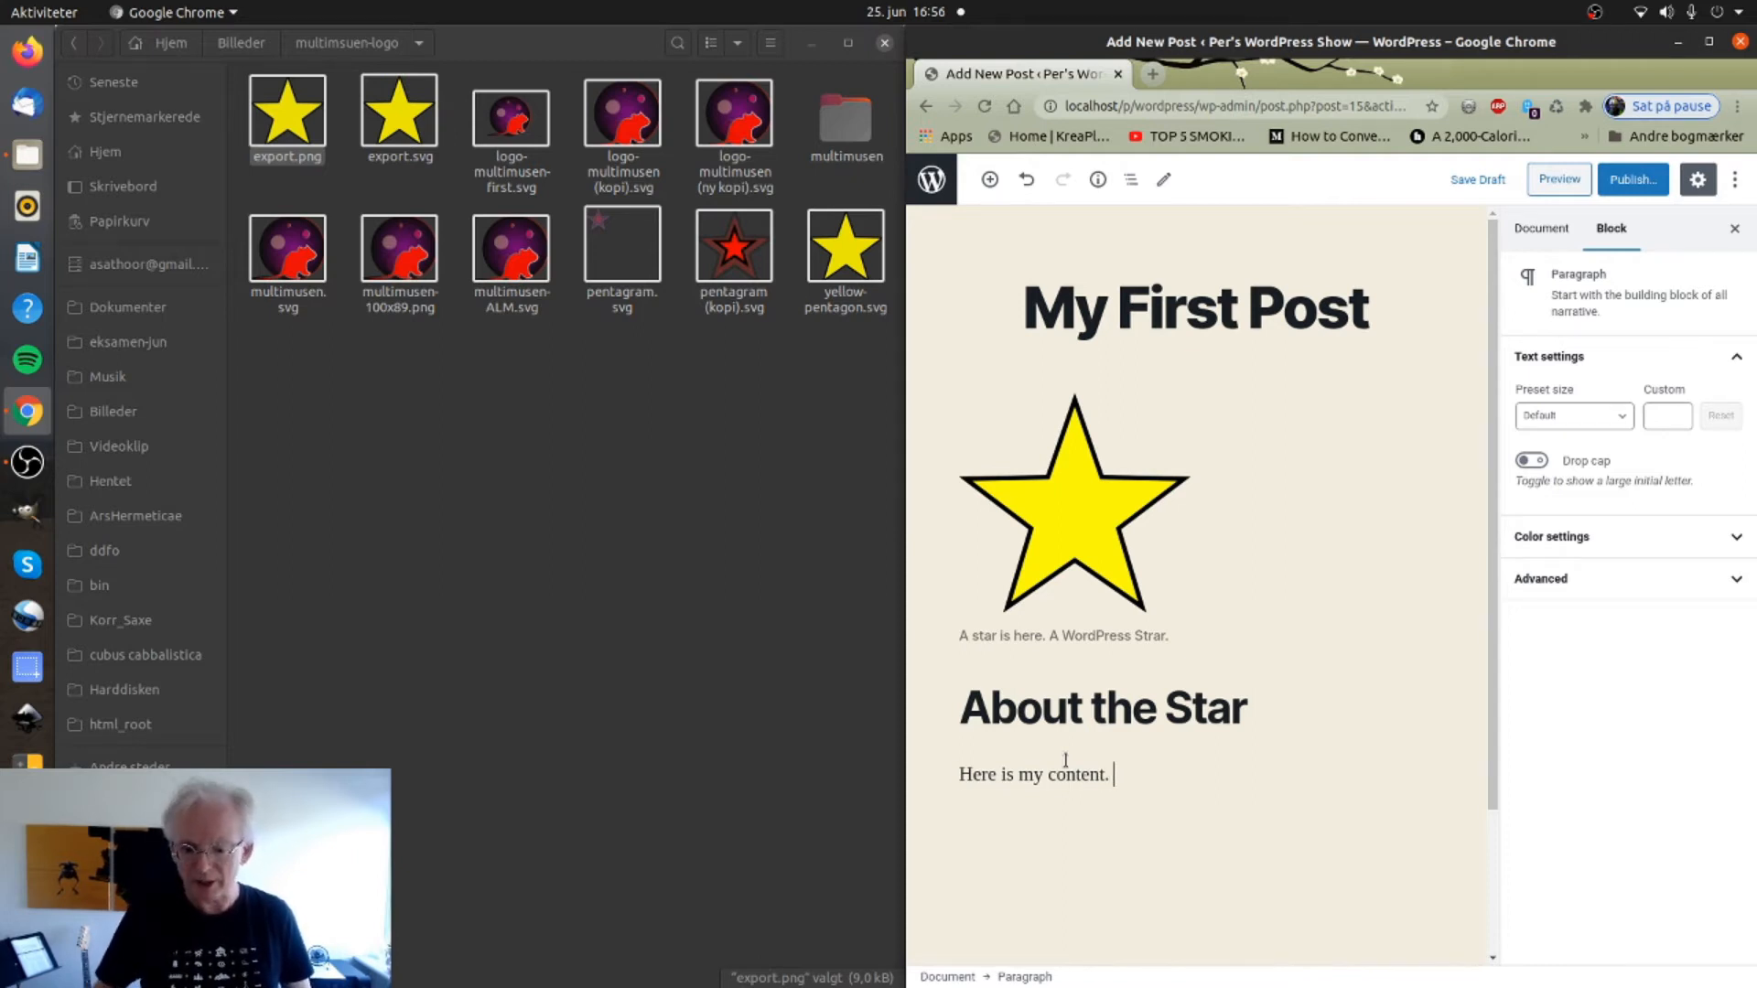
triple_click(1065, 759)
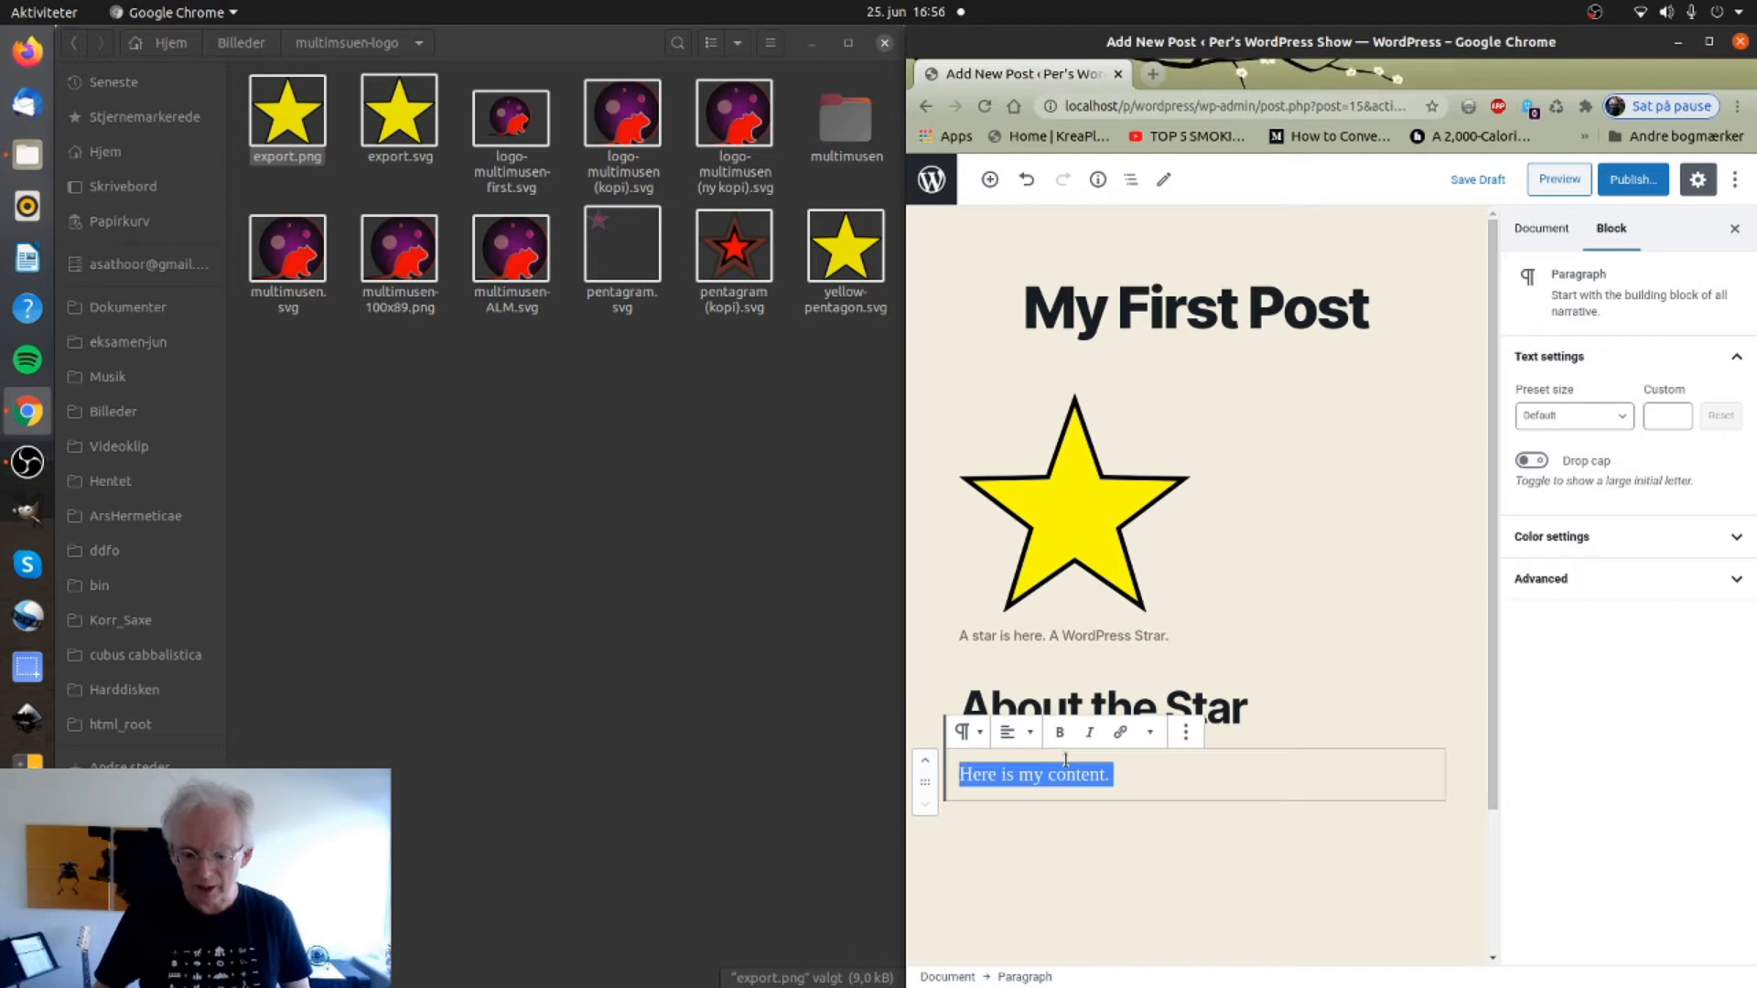
key("ctrl+c")
key("ctrl+v")
key("ctrl+v")
key("ctrl+v")
key("ctrl+v")
key("ctrl+v")
key("ctrl+v")
key("ctrl+v")
key("ctrl+v")
key("ctrl+v")
key("ctrl+v")
key("ctrl+v")
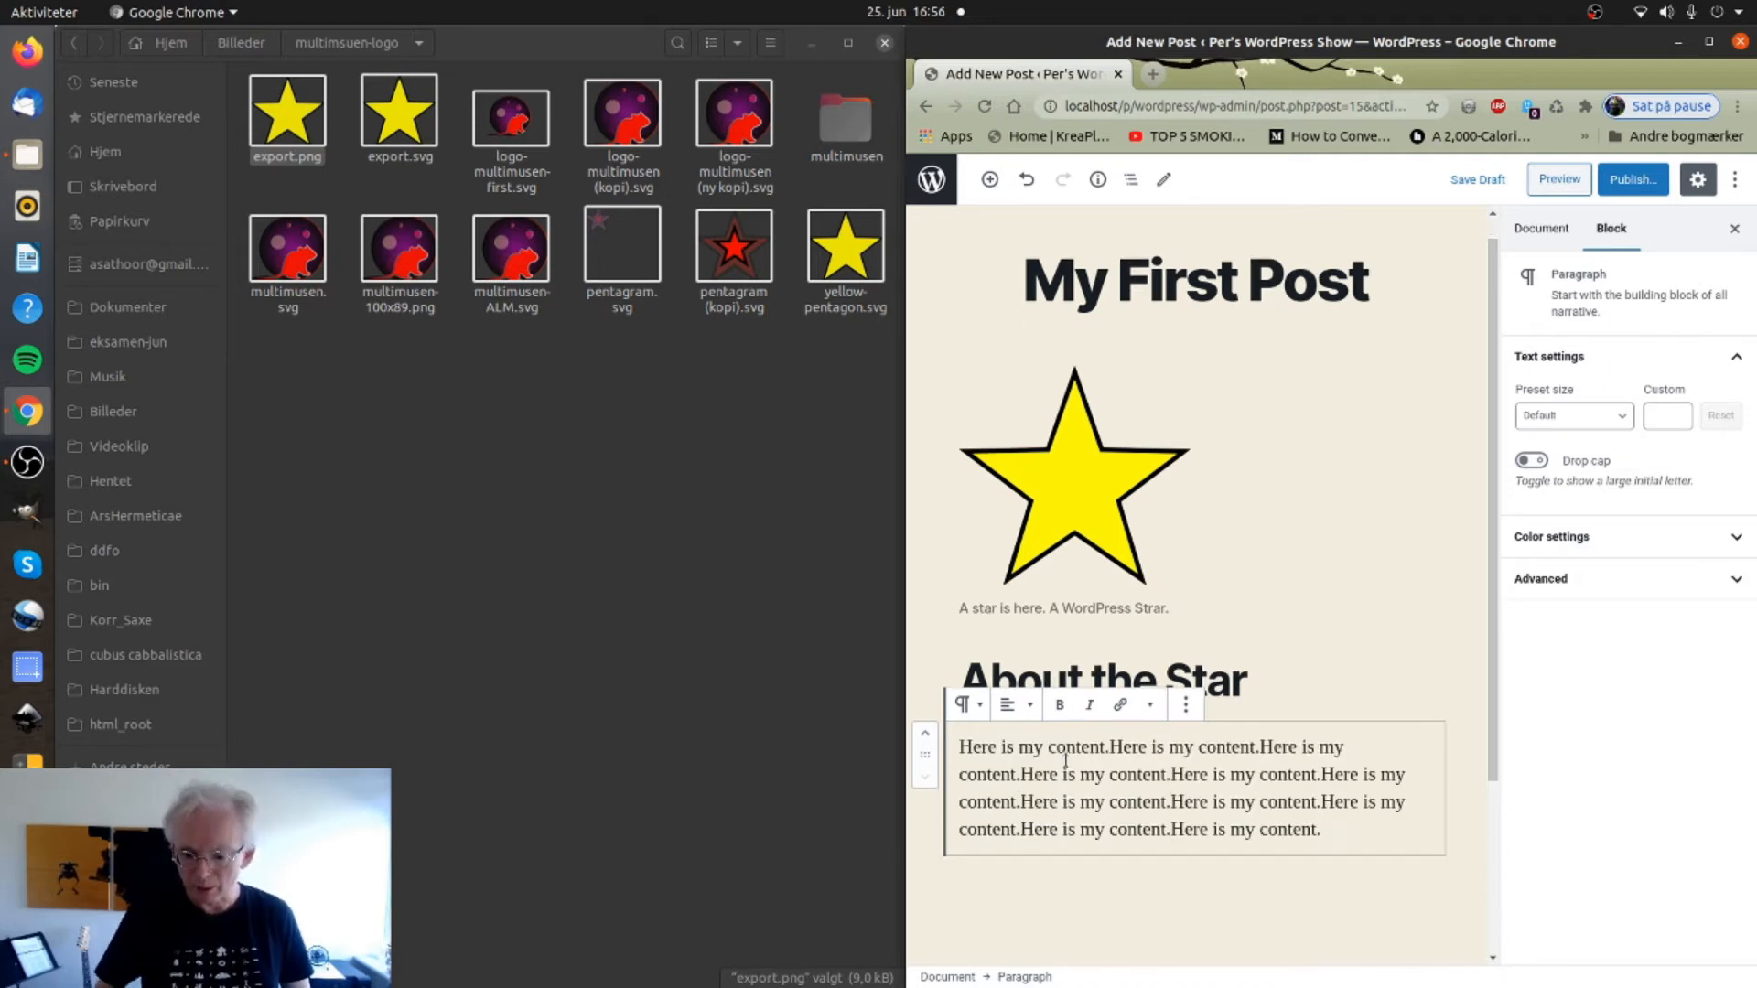
key("Return")
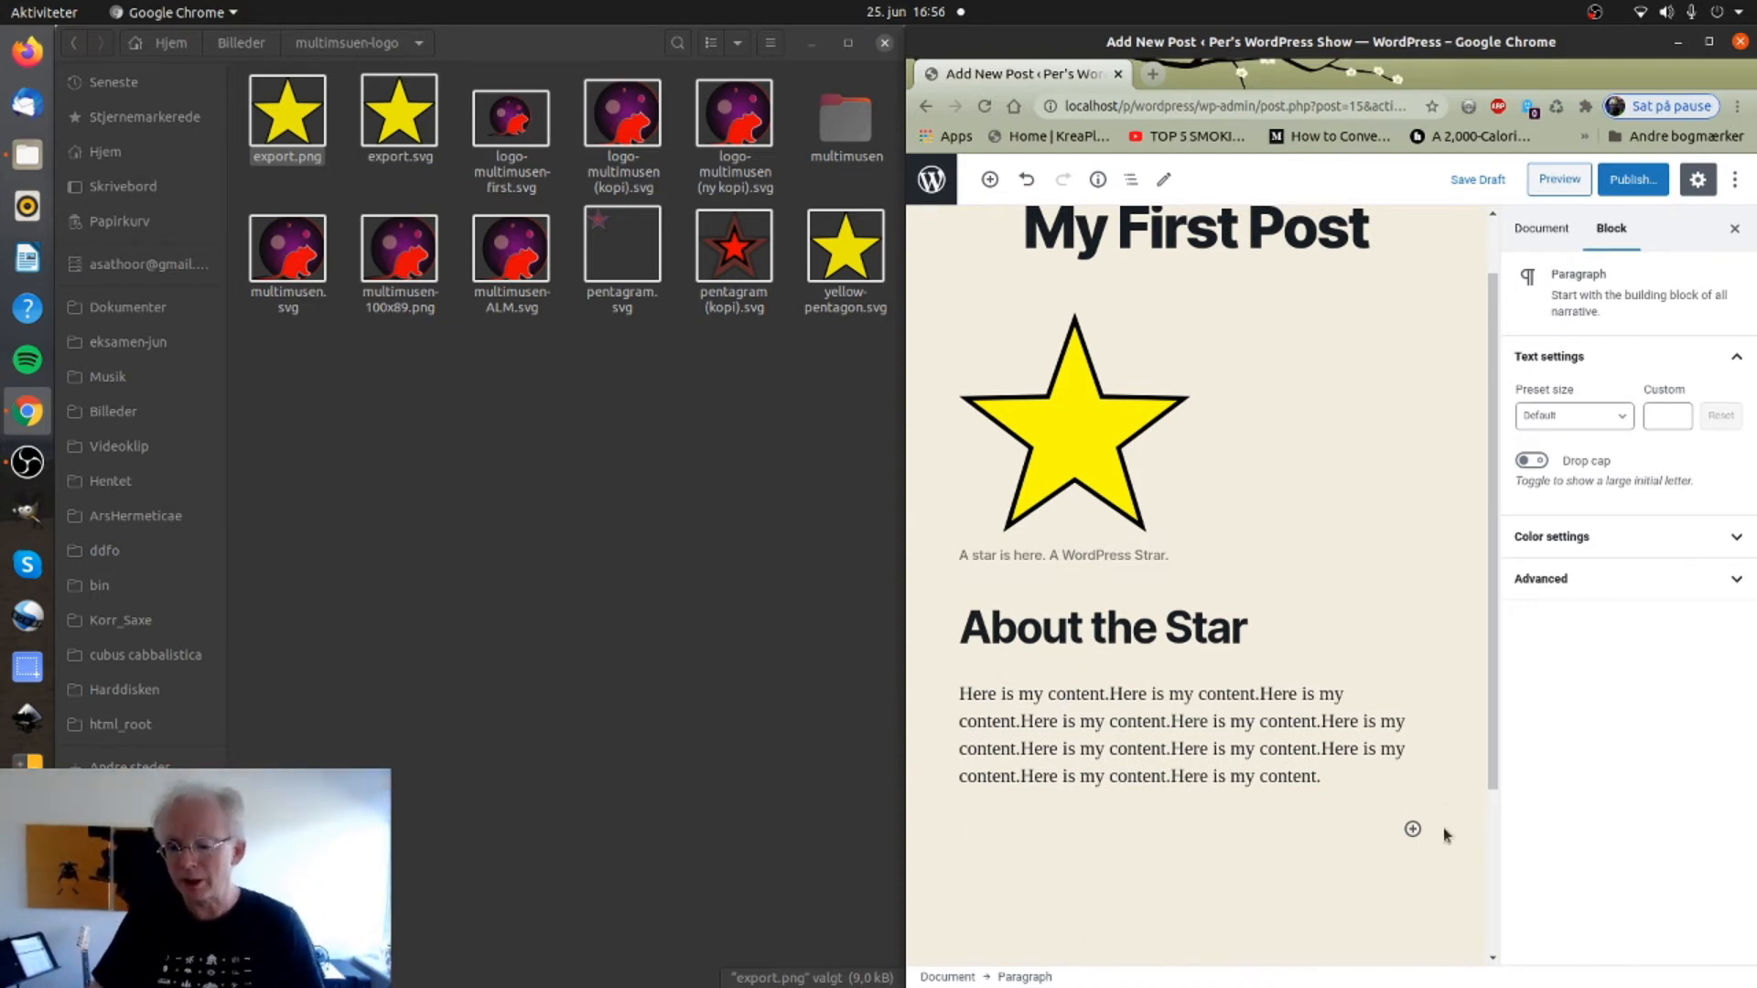
left_click(1412, 829)
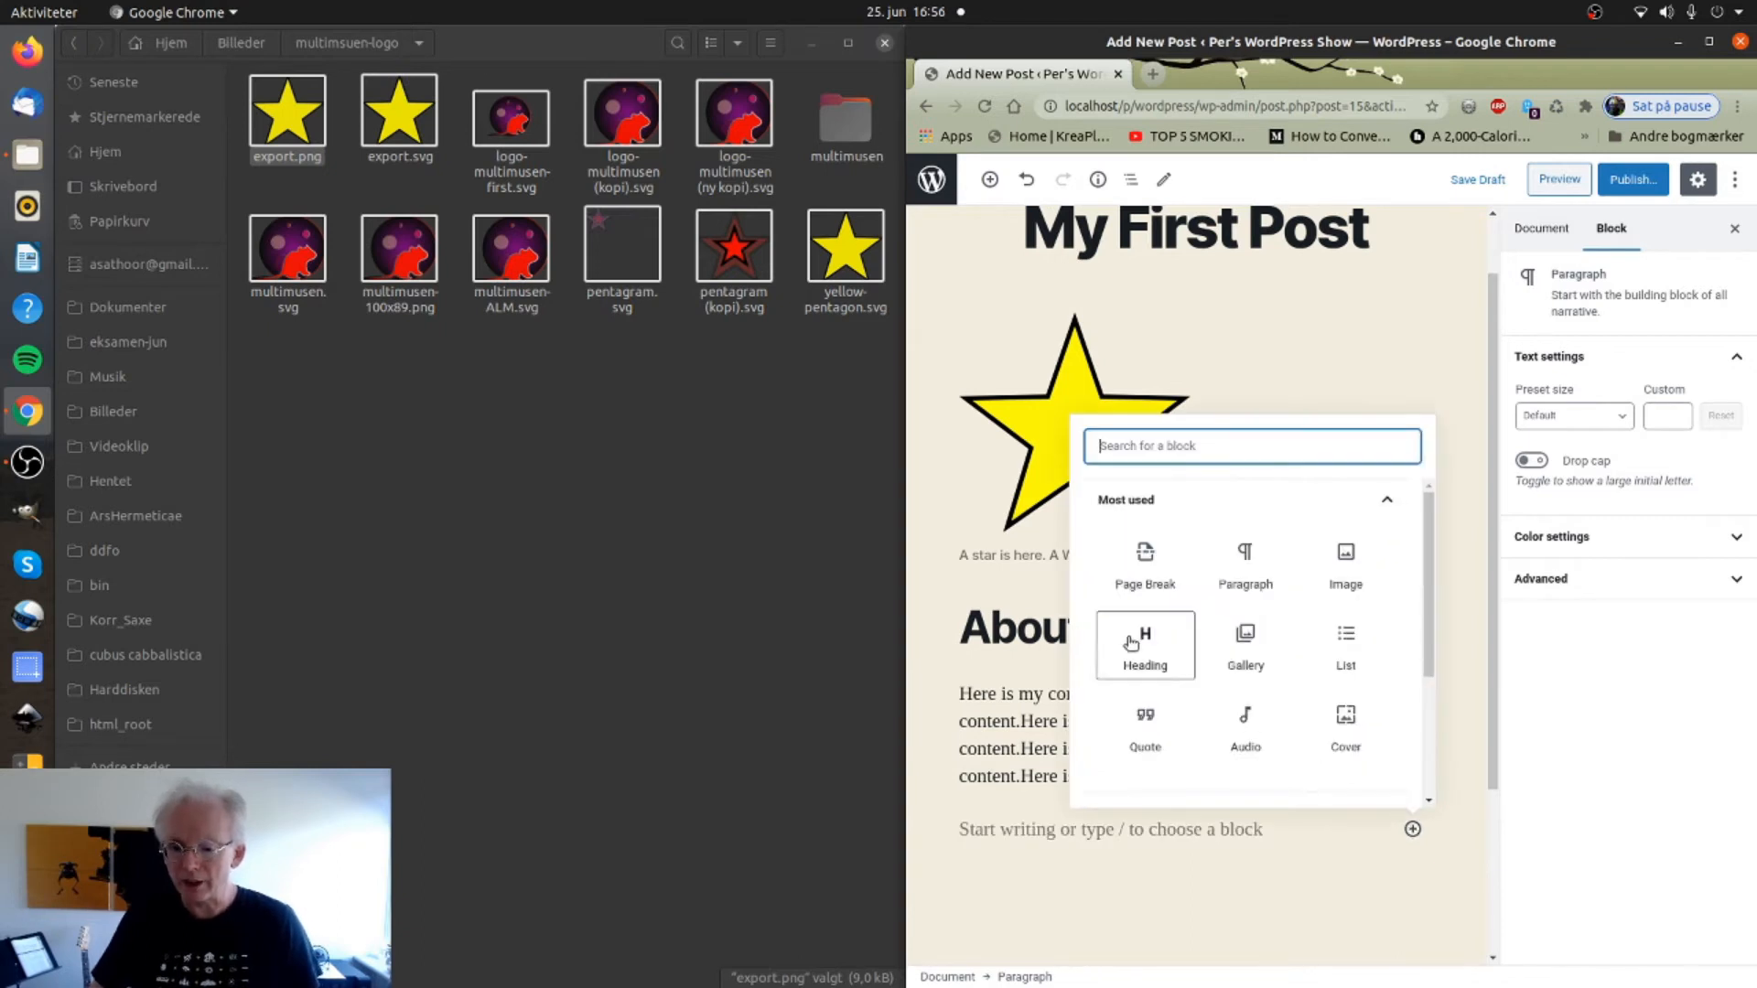
Insert a Gallery block holding export.png and multimusen-100x89.png side by side.
left_click(1239, 633)
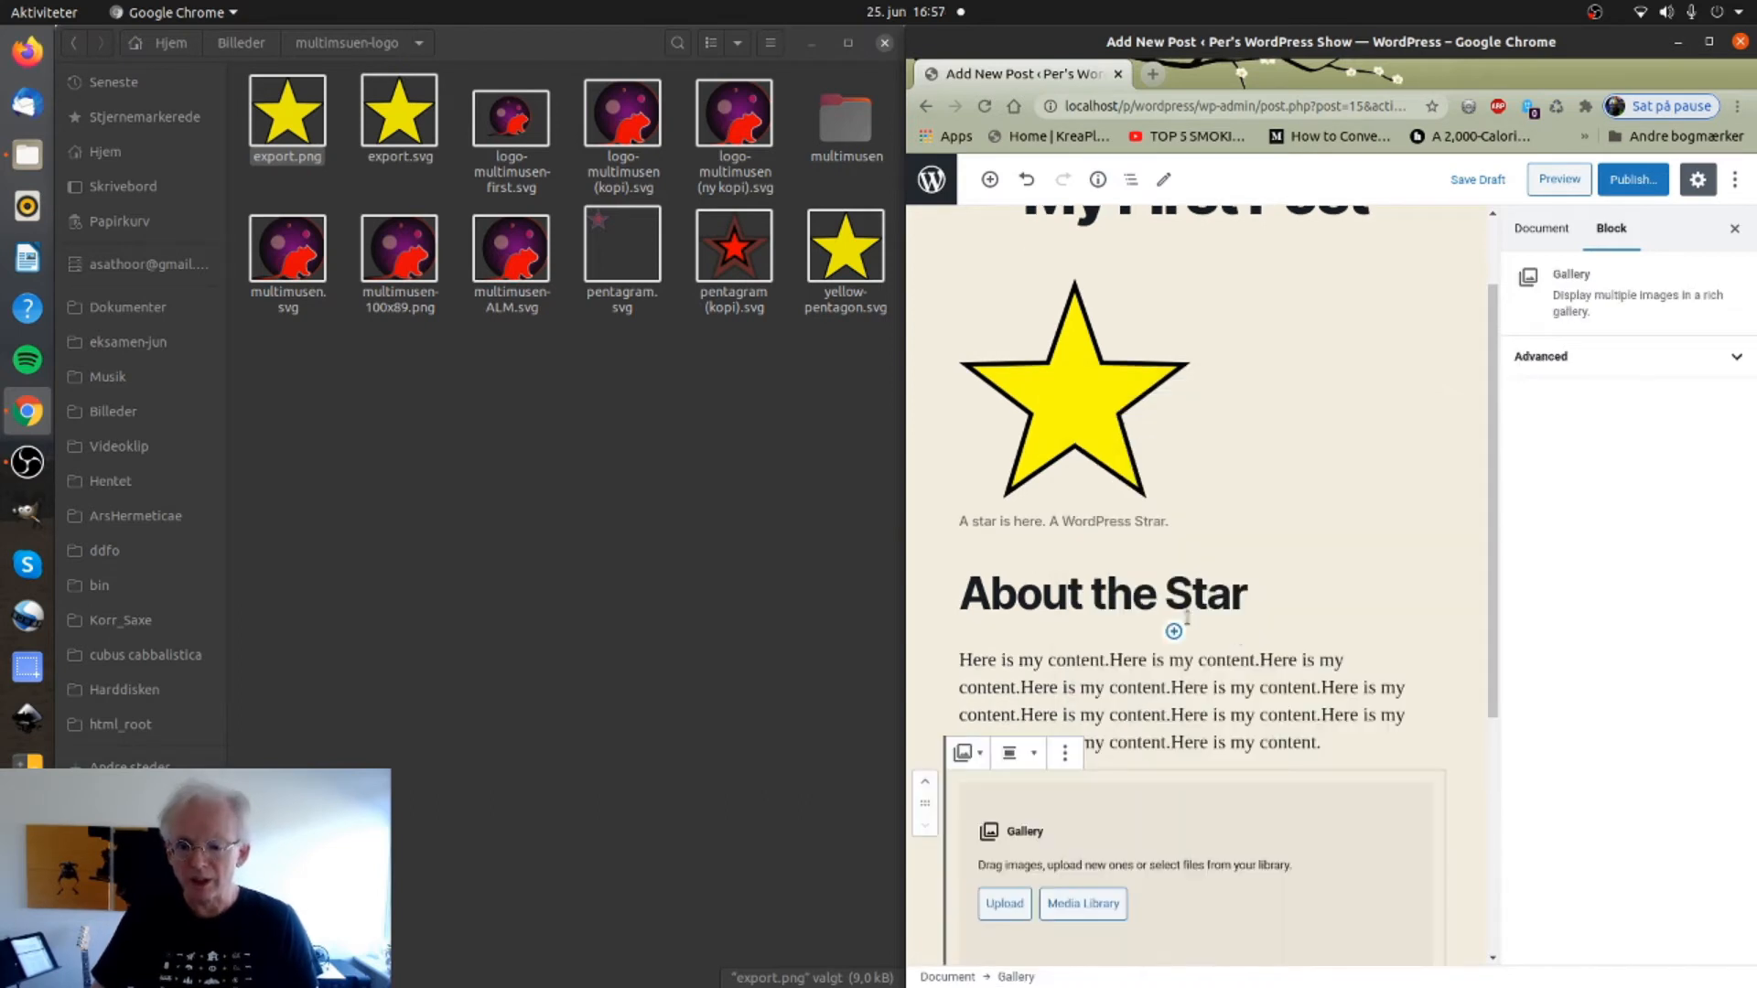
left_click_drag(289, 118, 961, 827)
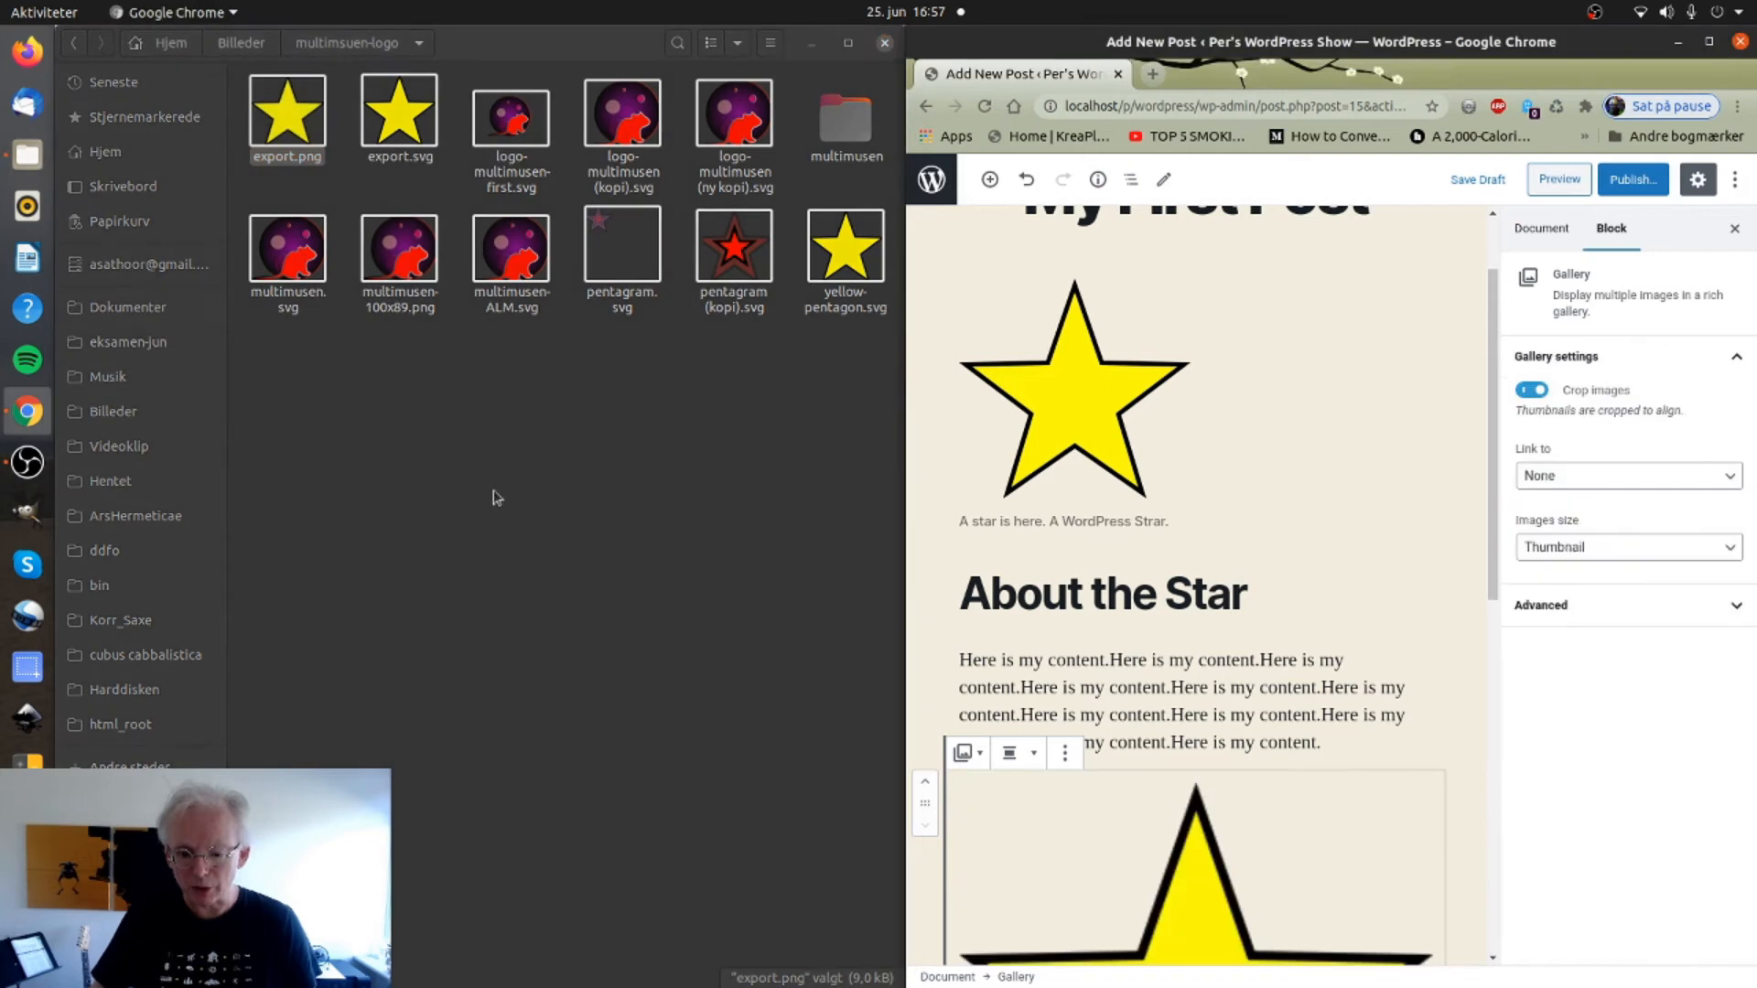
scroll(1101, 798, "down", 5)
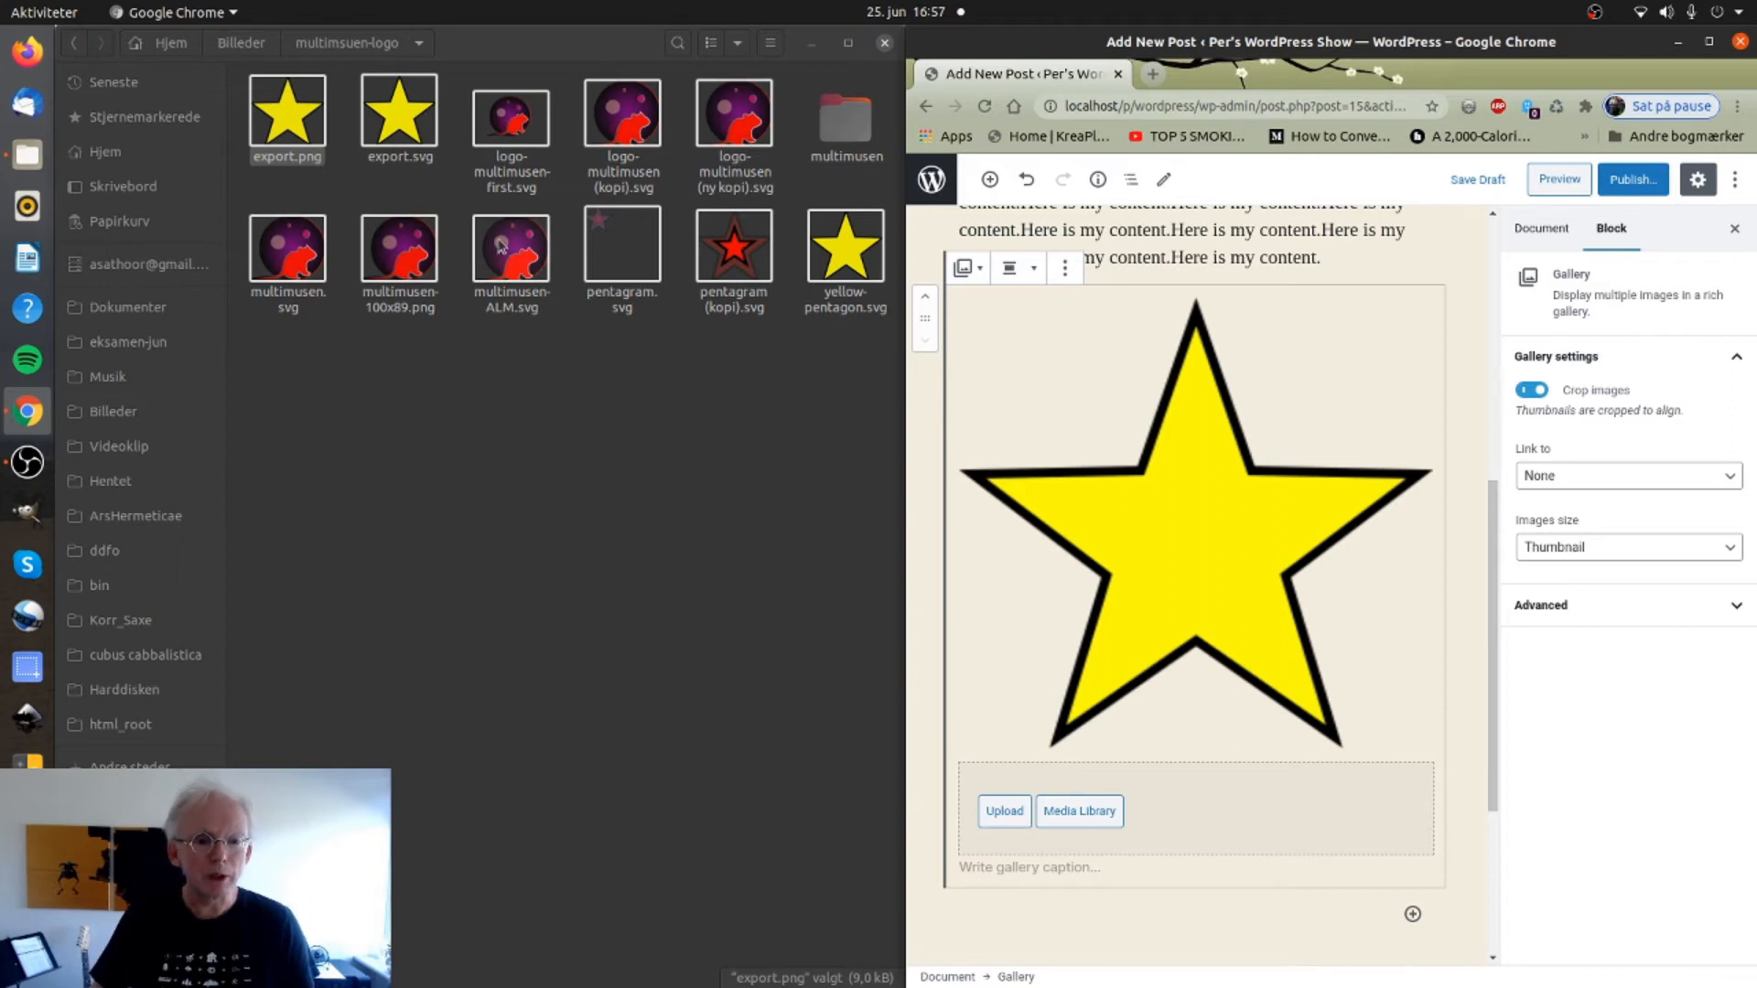
left_click_drag(400, 249, 1189, 806)
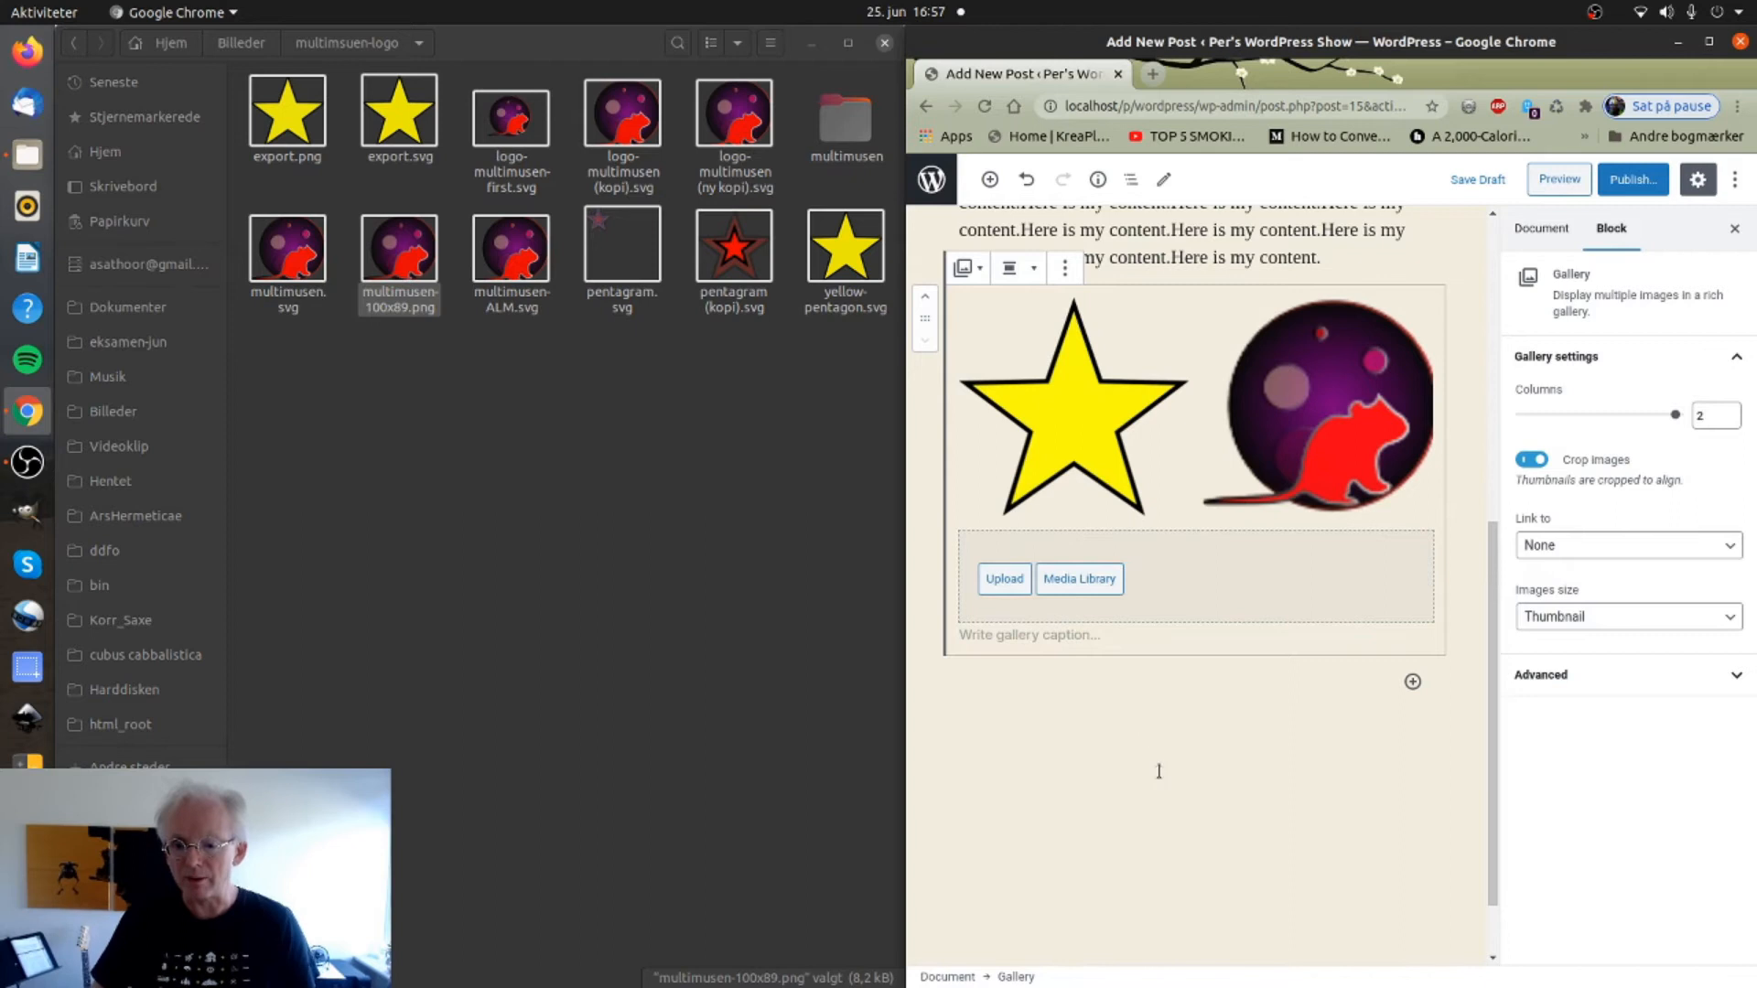
scroll(1153, 732, "up", 3)
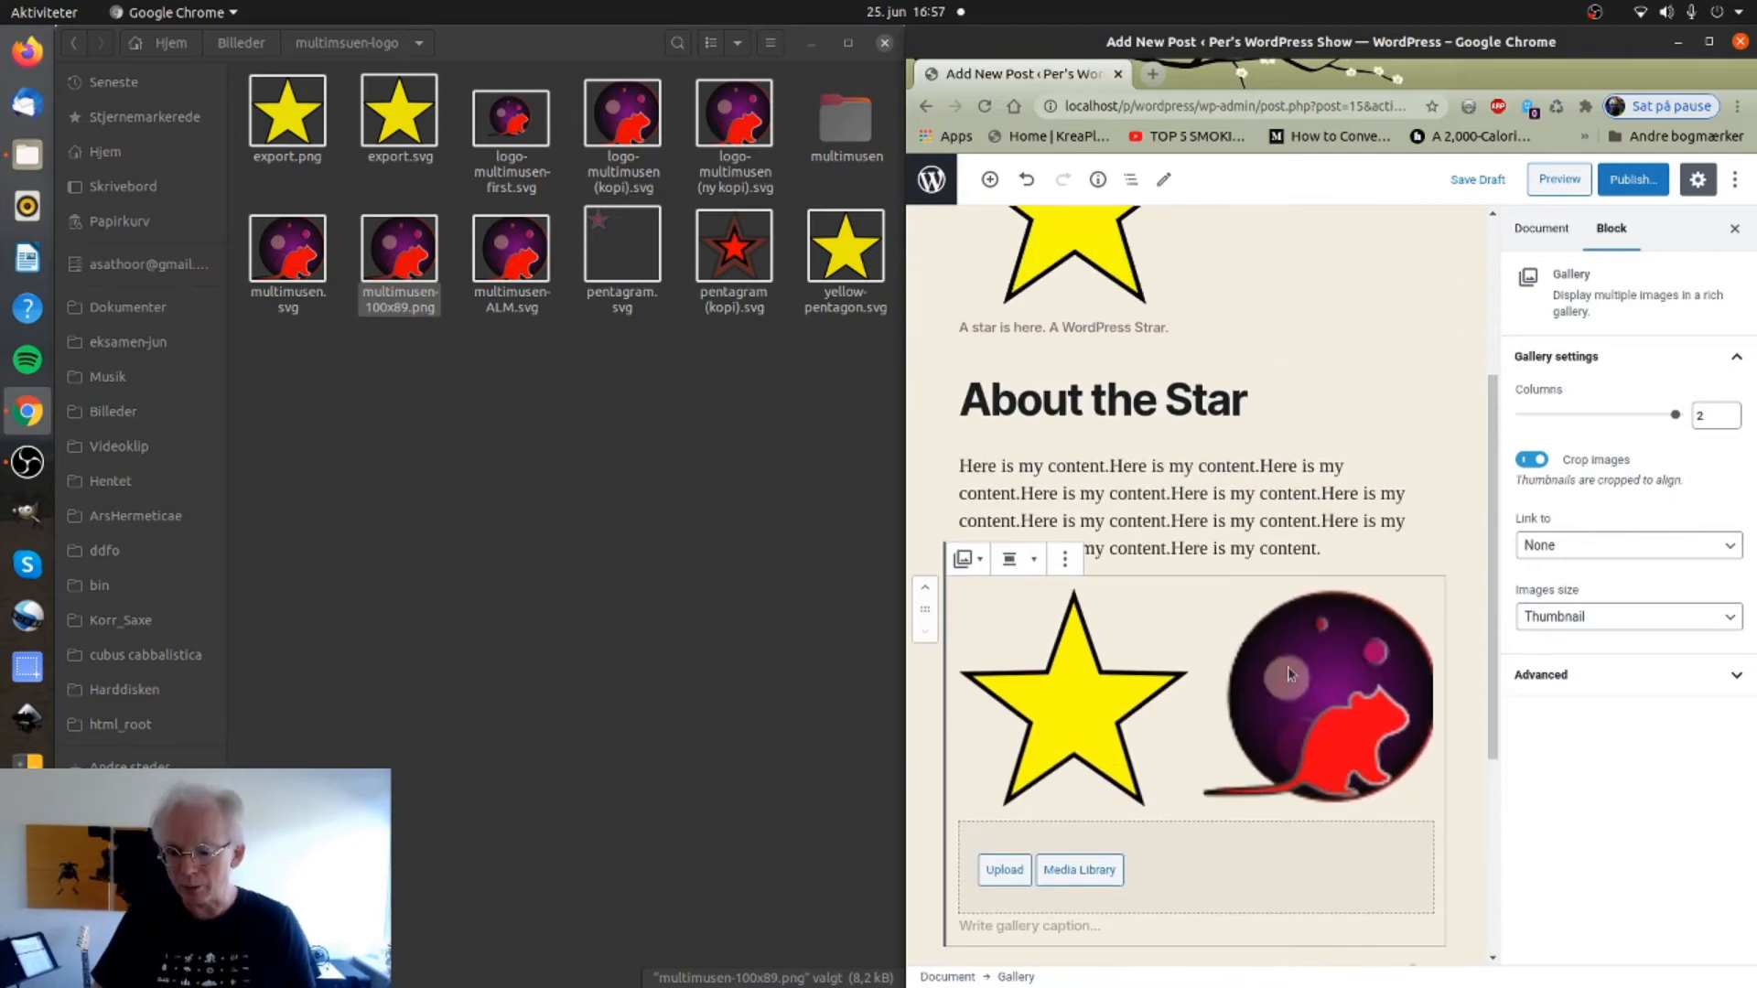
left_click(1453, 746)
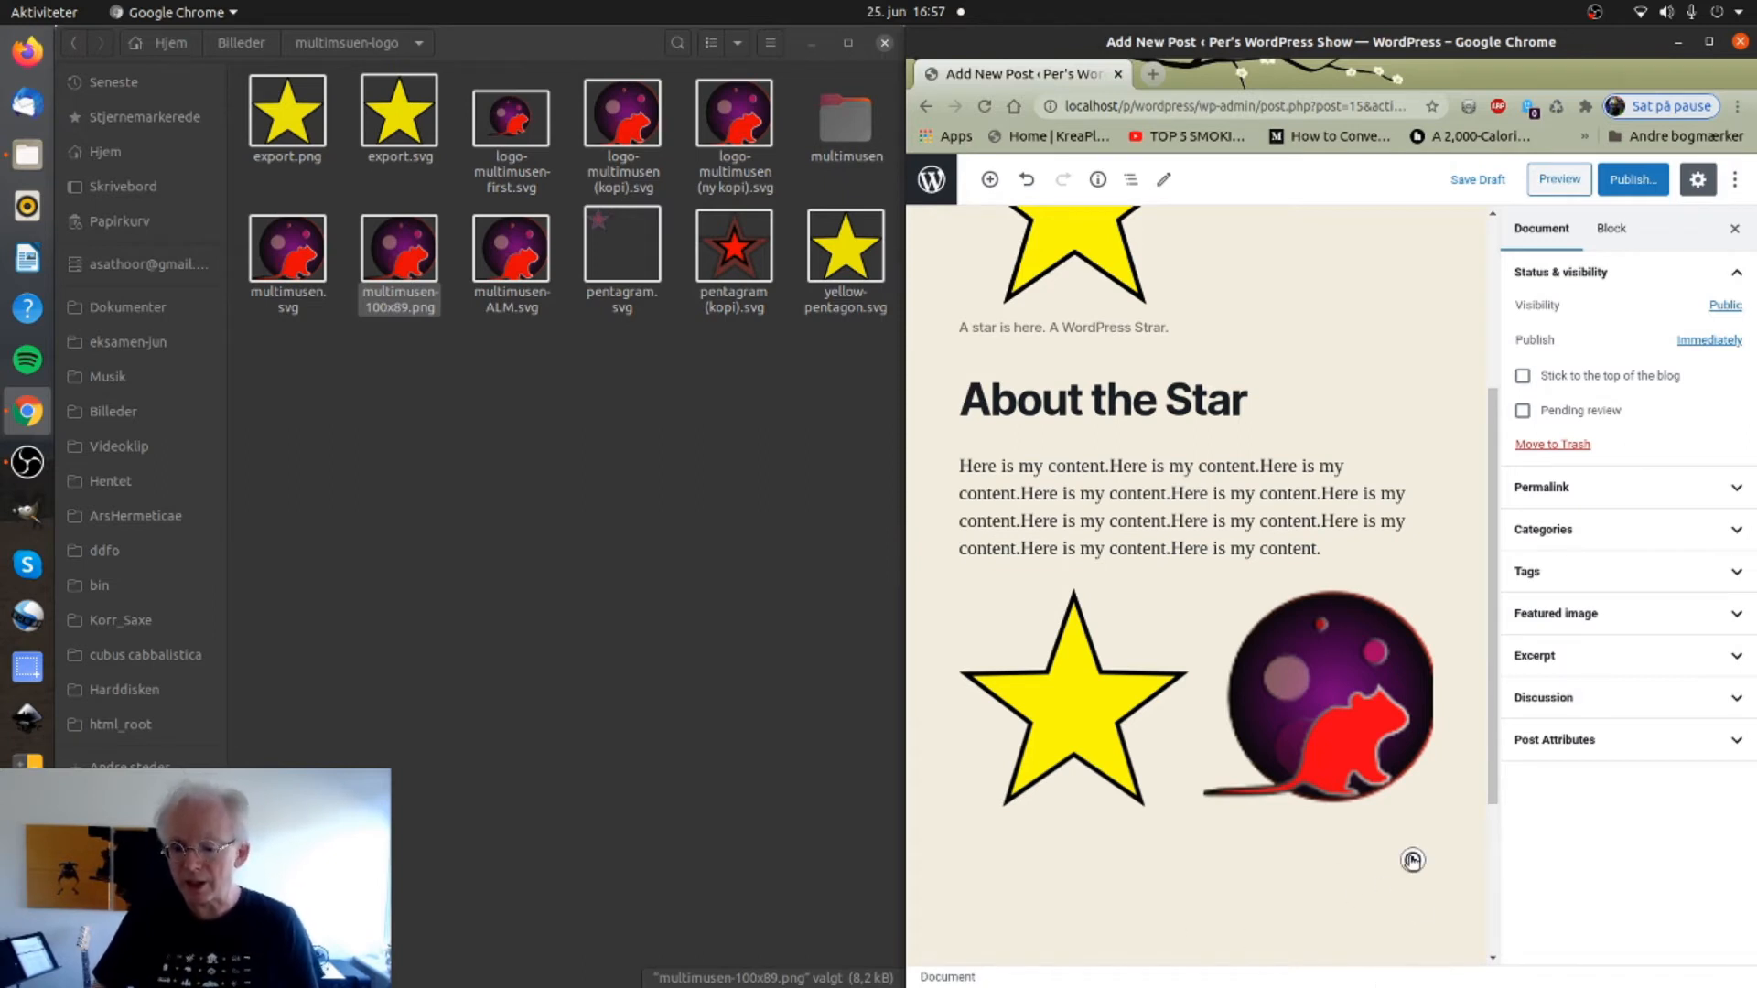
Add an empty Heading block below the gallery.
left_click(1413, 860)
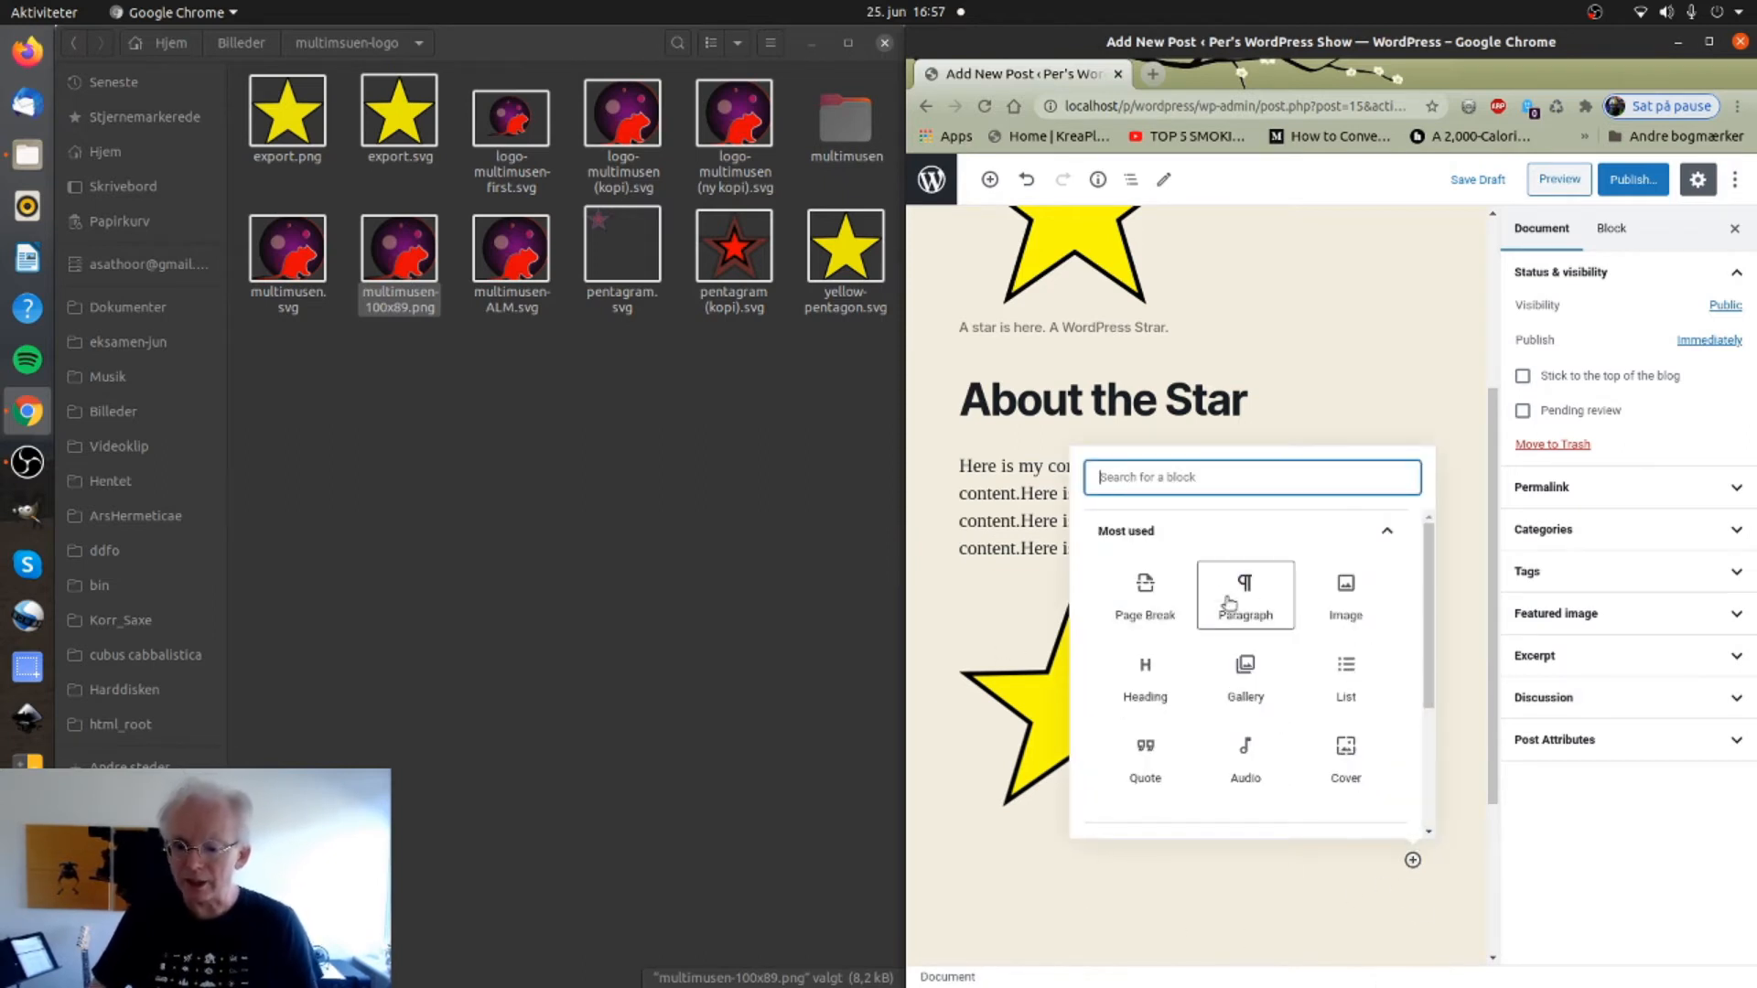
left_click(1158, 678)
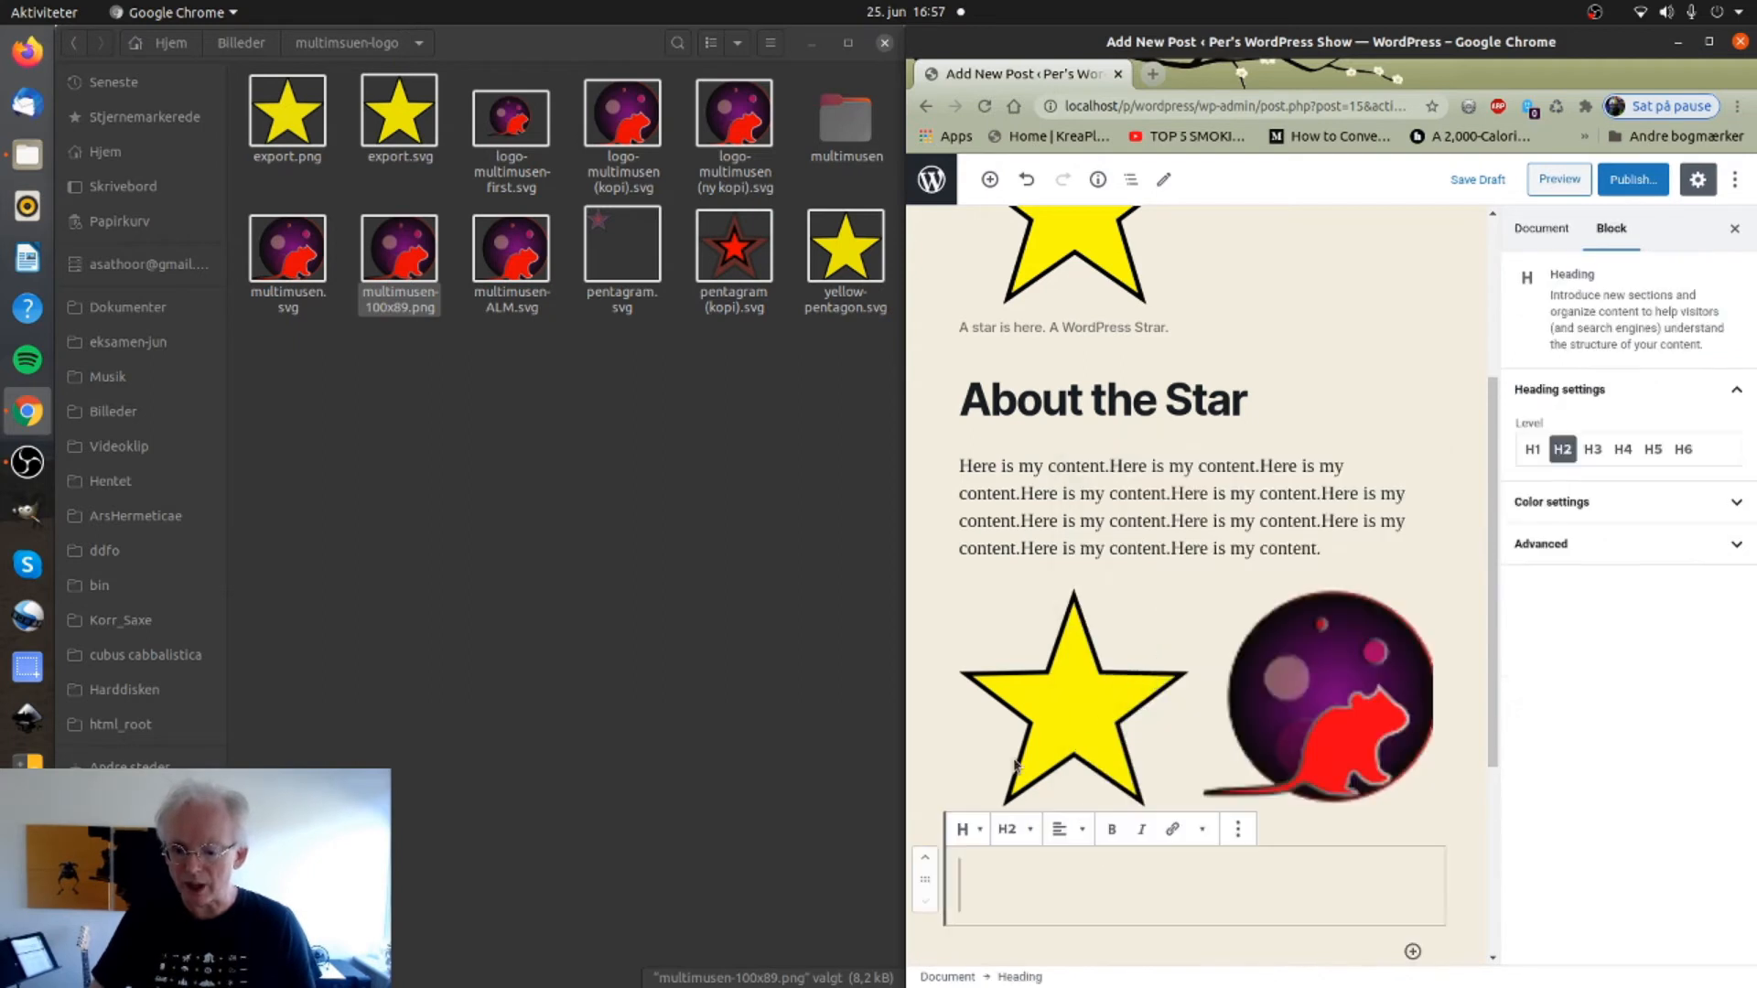
left_click(1202, 830)
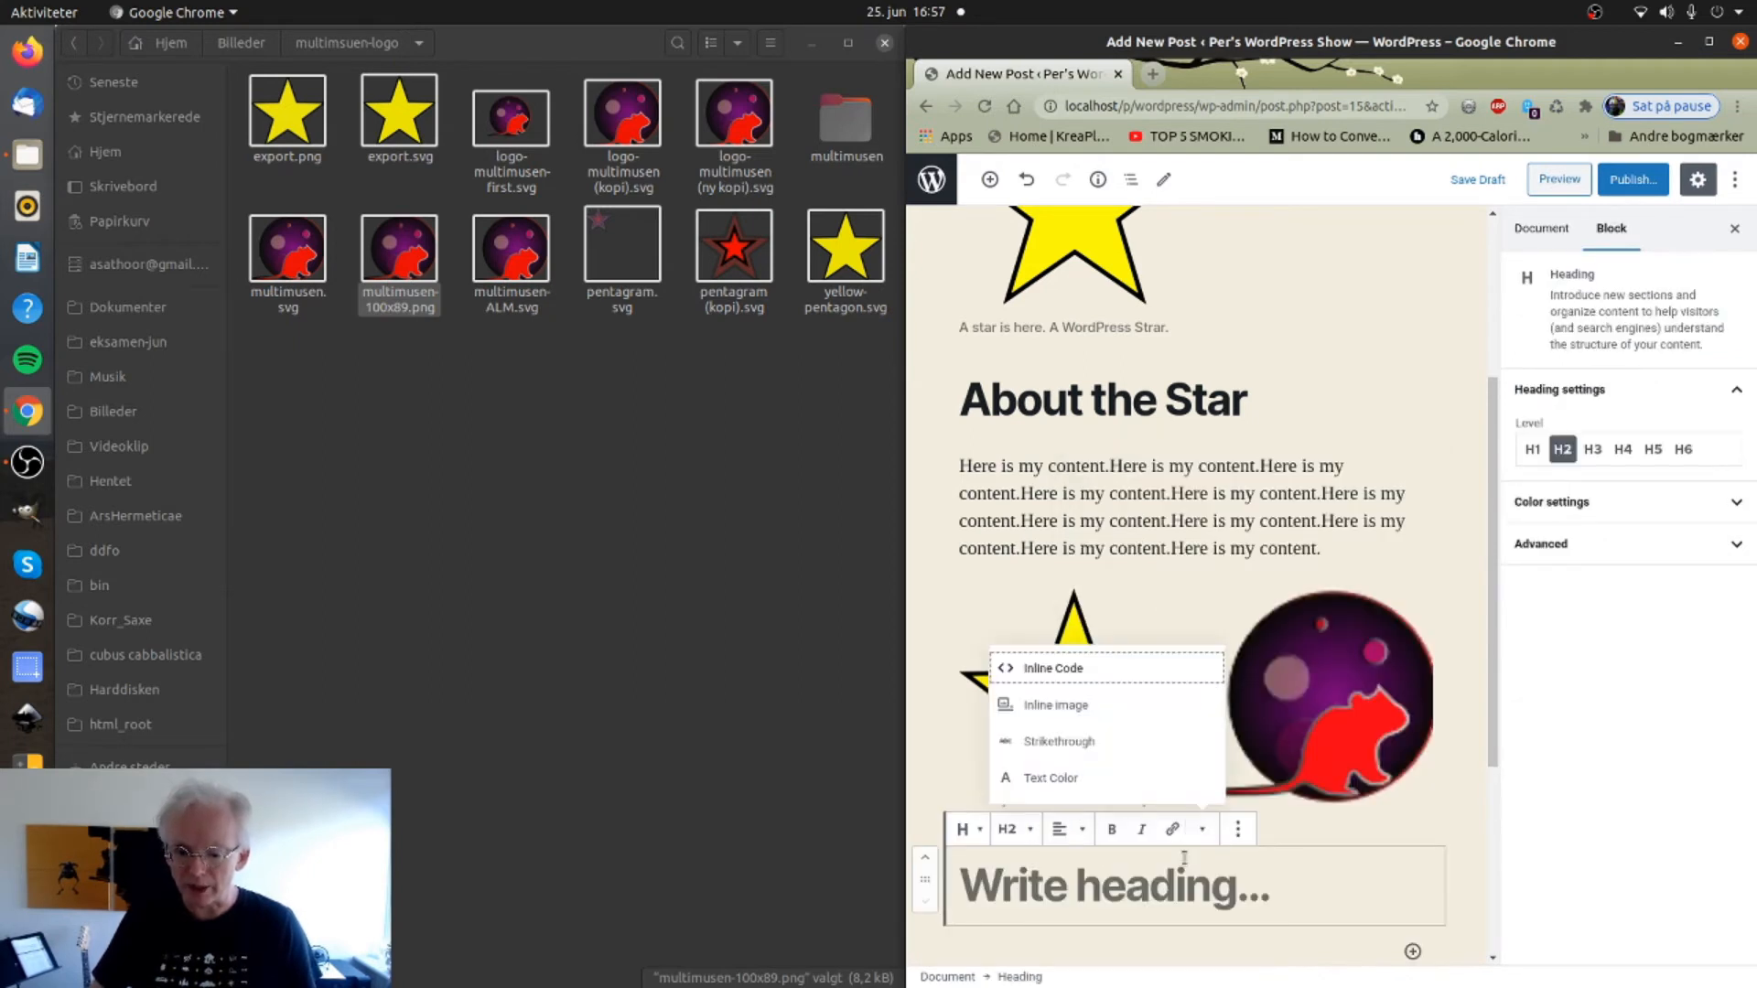
left_click(932, 616)
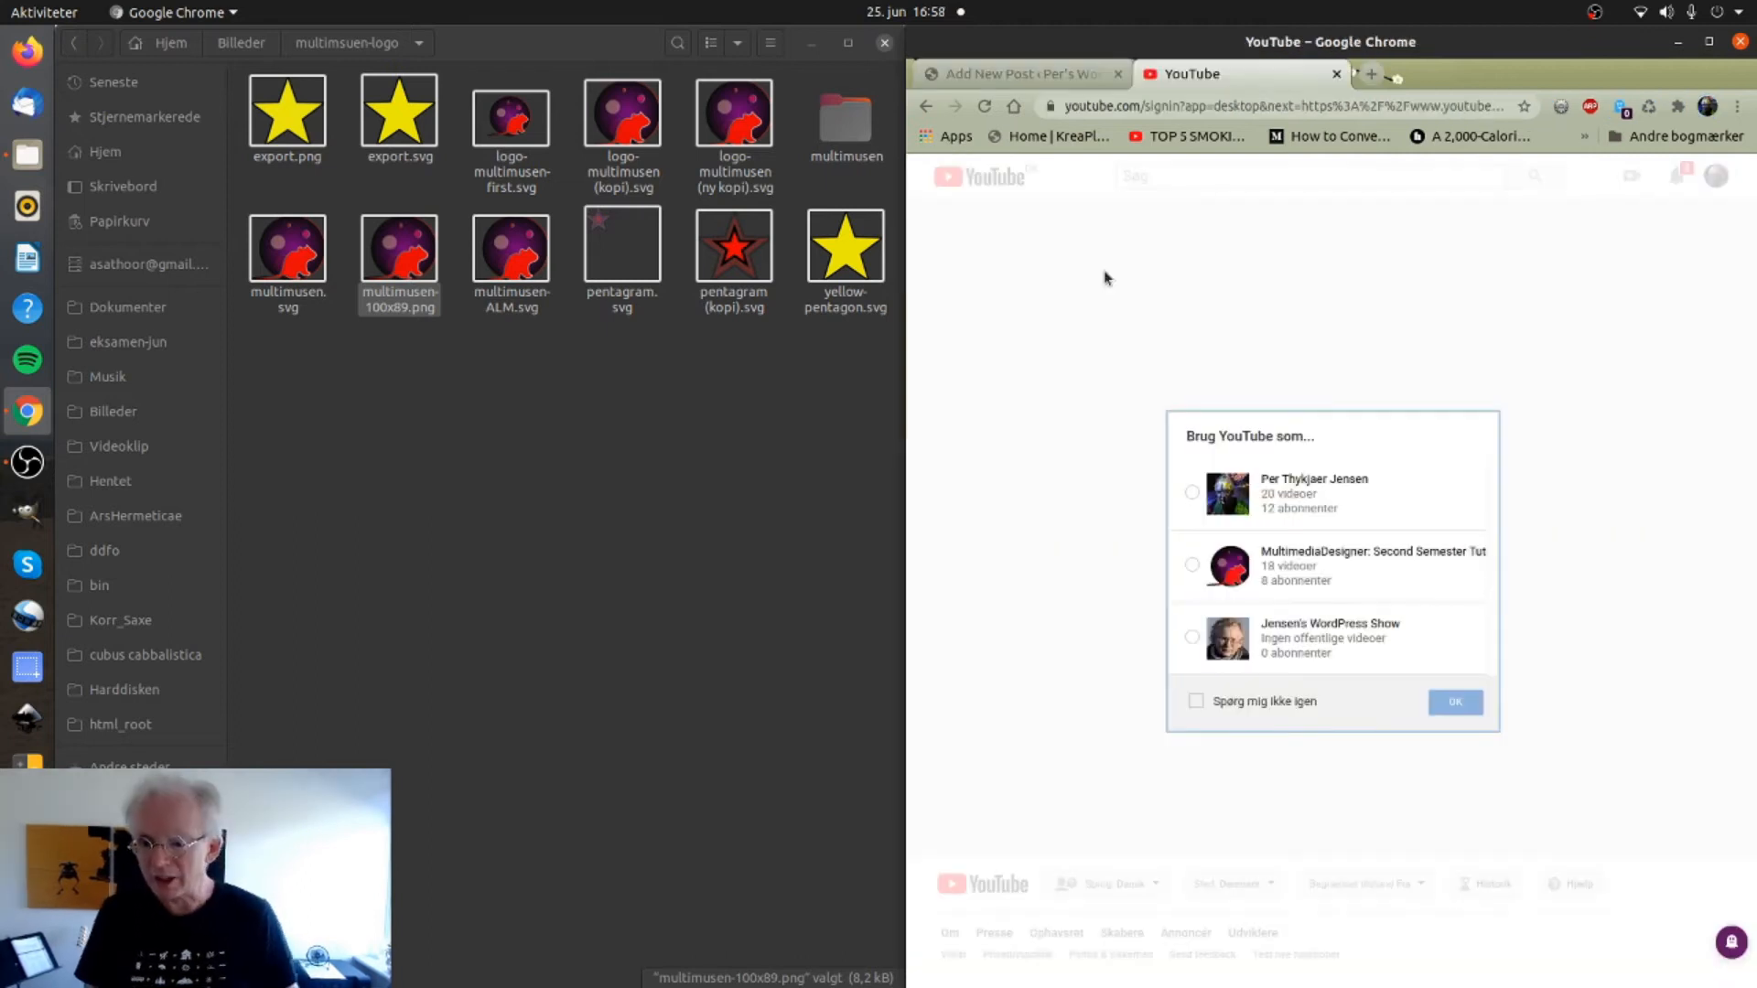
left_click(1146, 502)
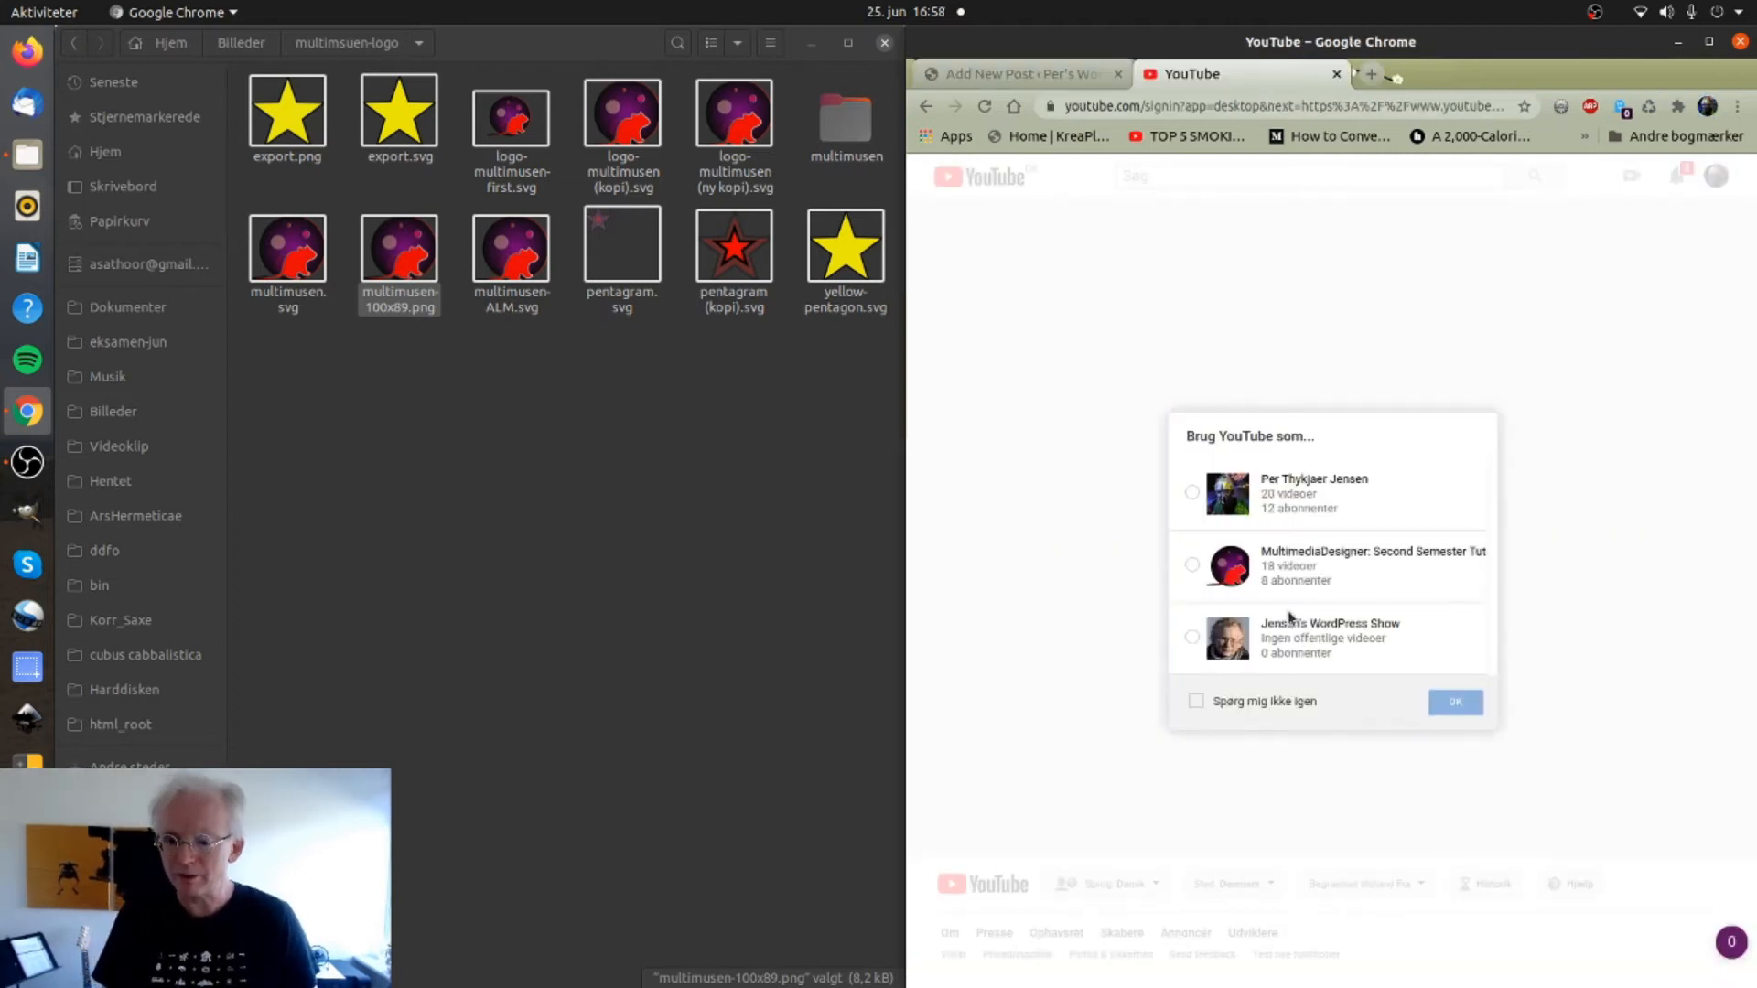
Choose the YouTube channel and go to its YouTube Studio dashboard.
left_click(1290, 582)
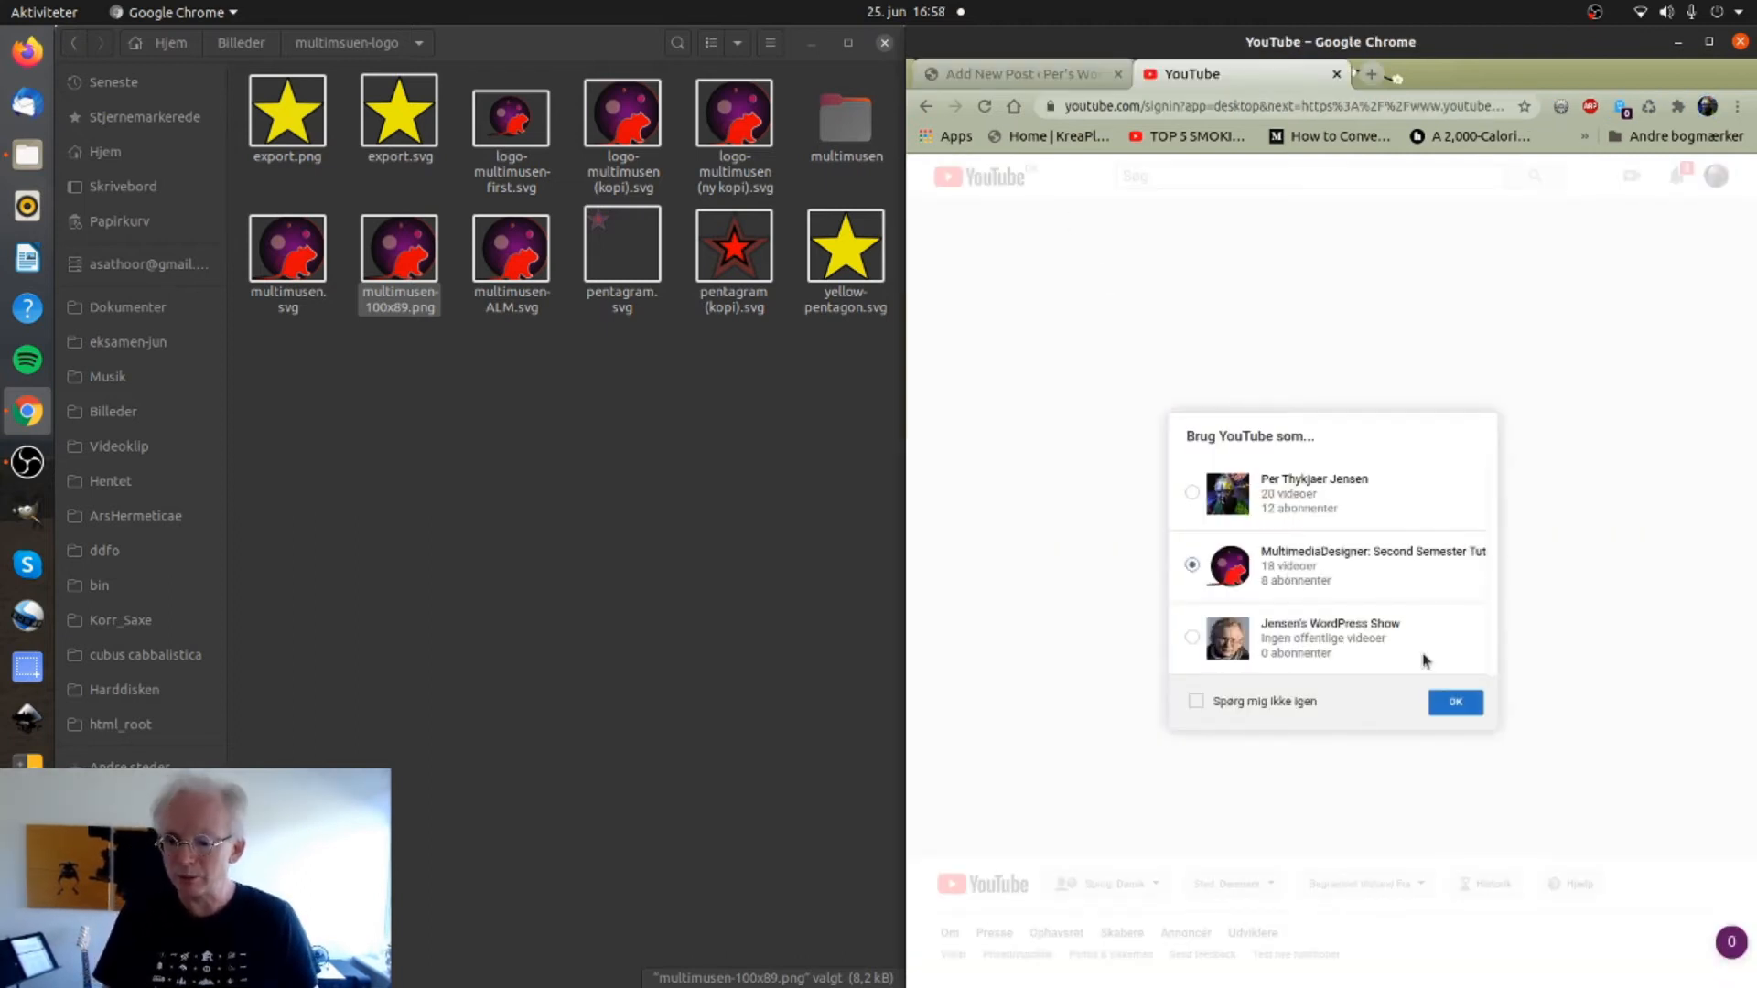
left_click(1455, 702)
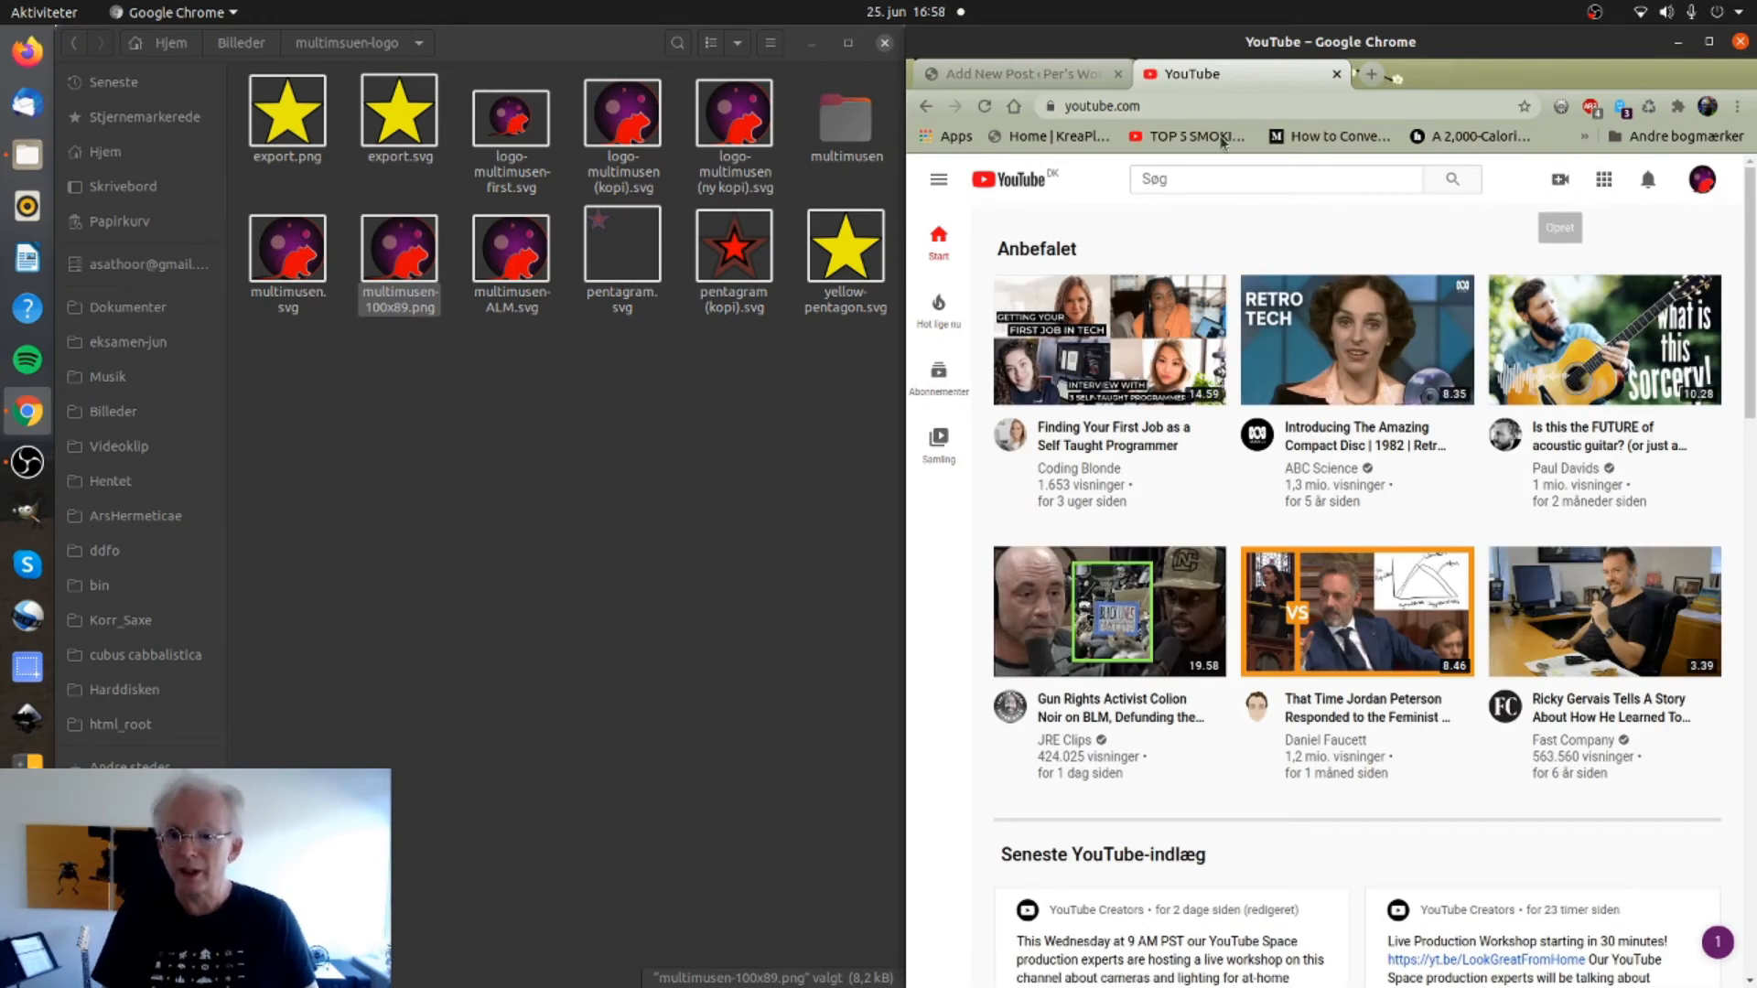
left_click(1700, 185)
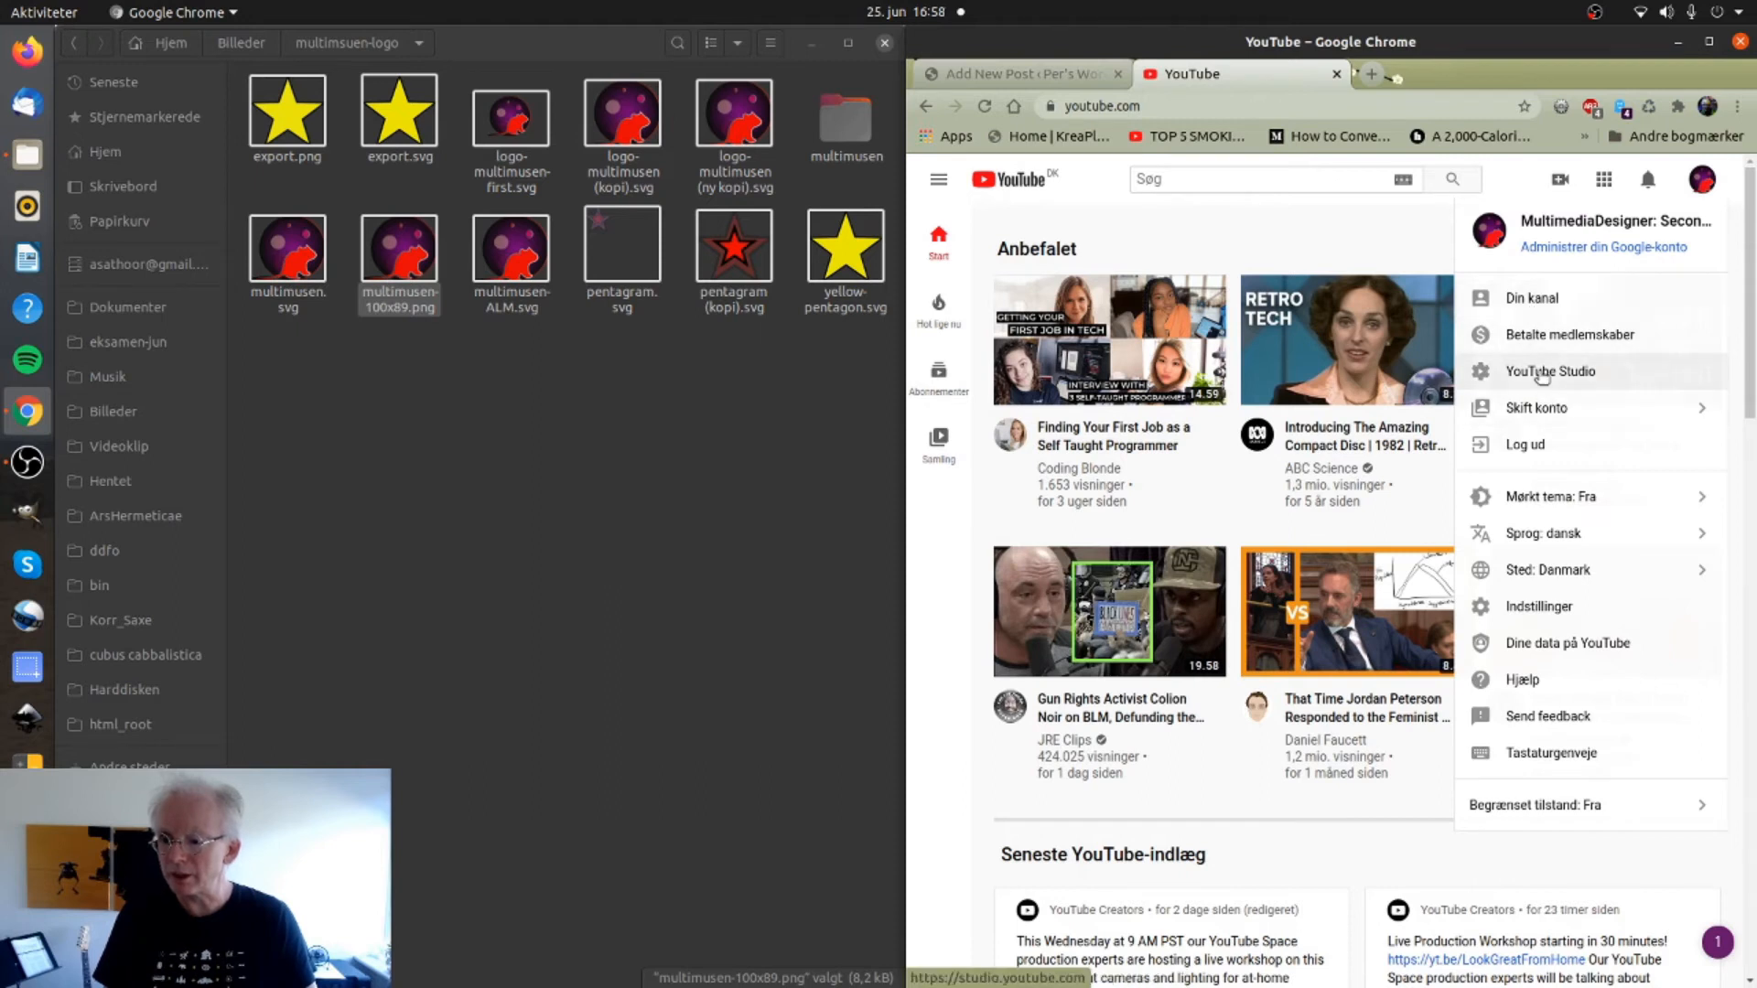
left_click(1537, 371)
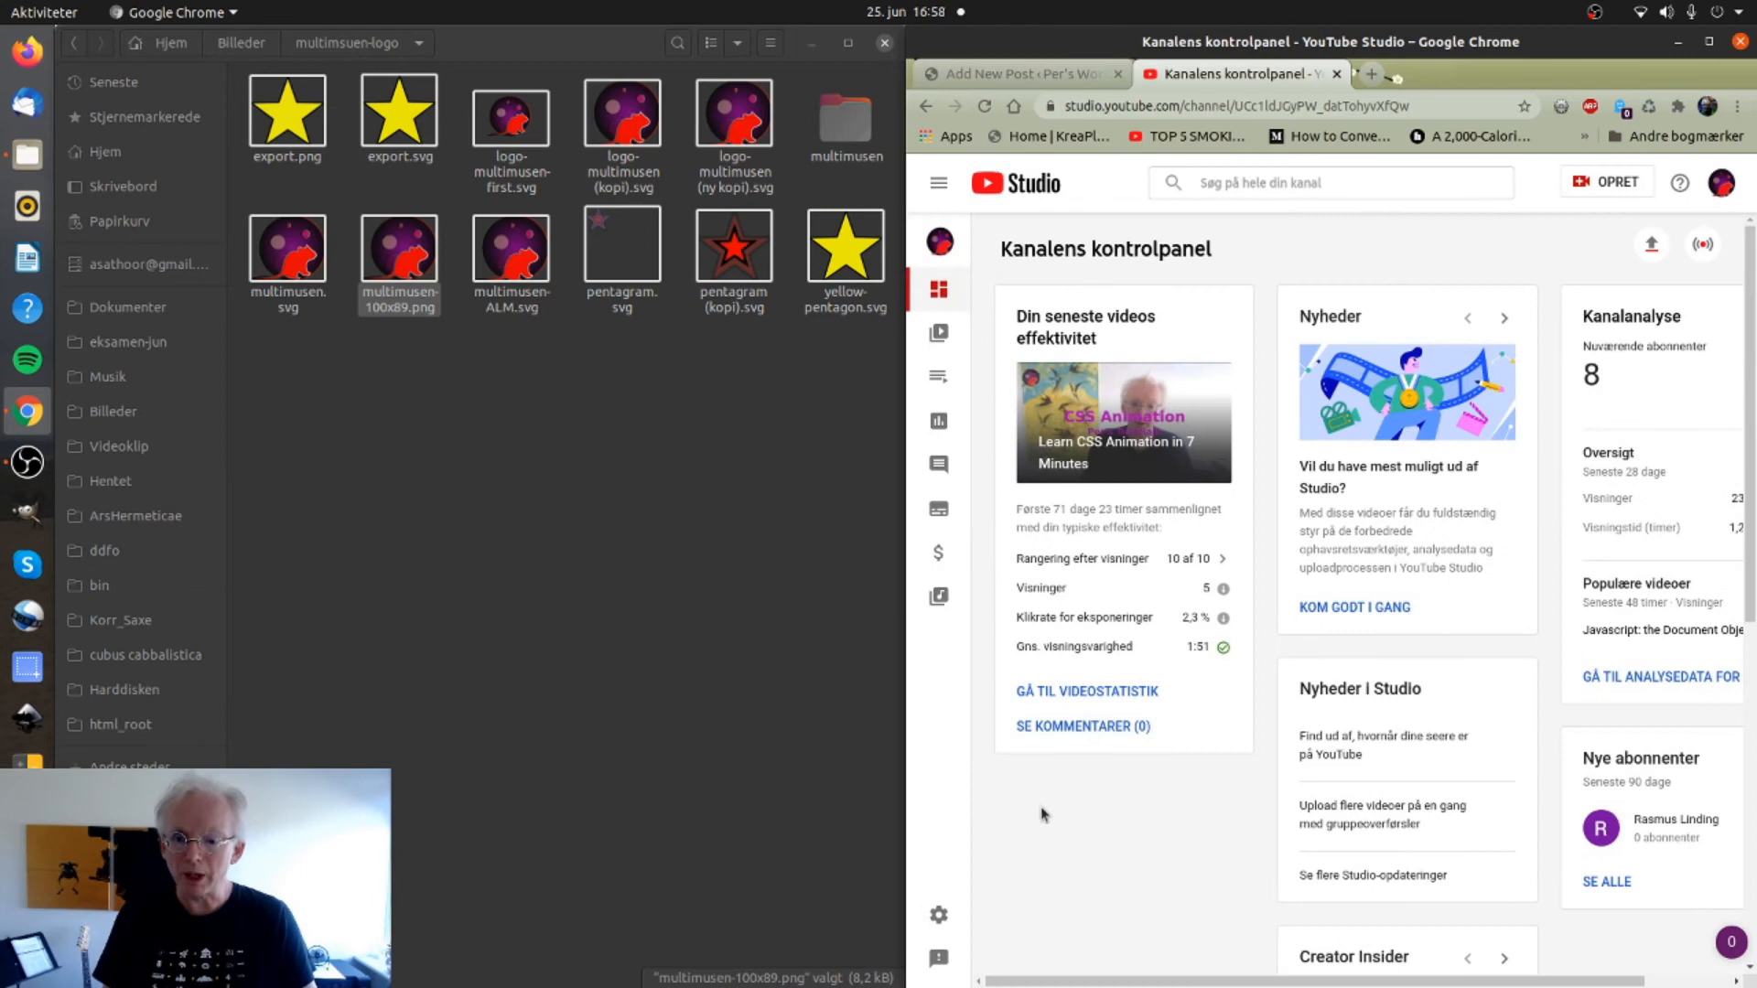
Copy the share link of the 'Absolute Beginner's Guide to CSS Grid' video and return to WordPress.
left_click(938, 337)
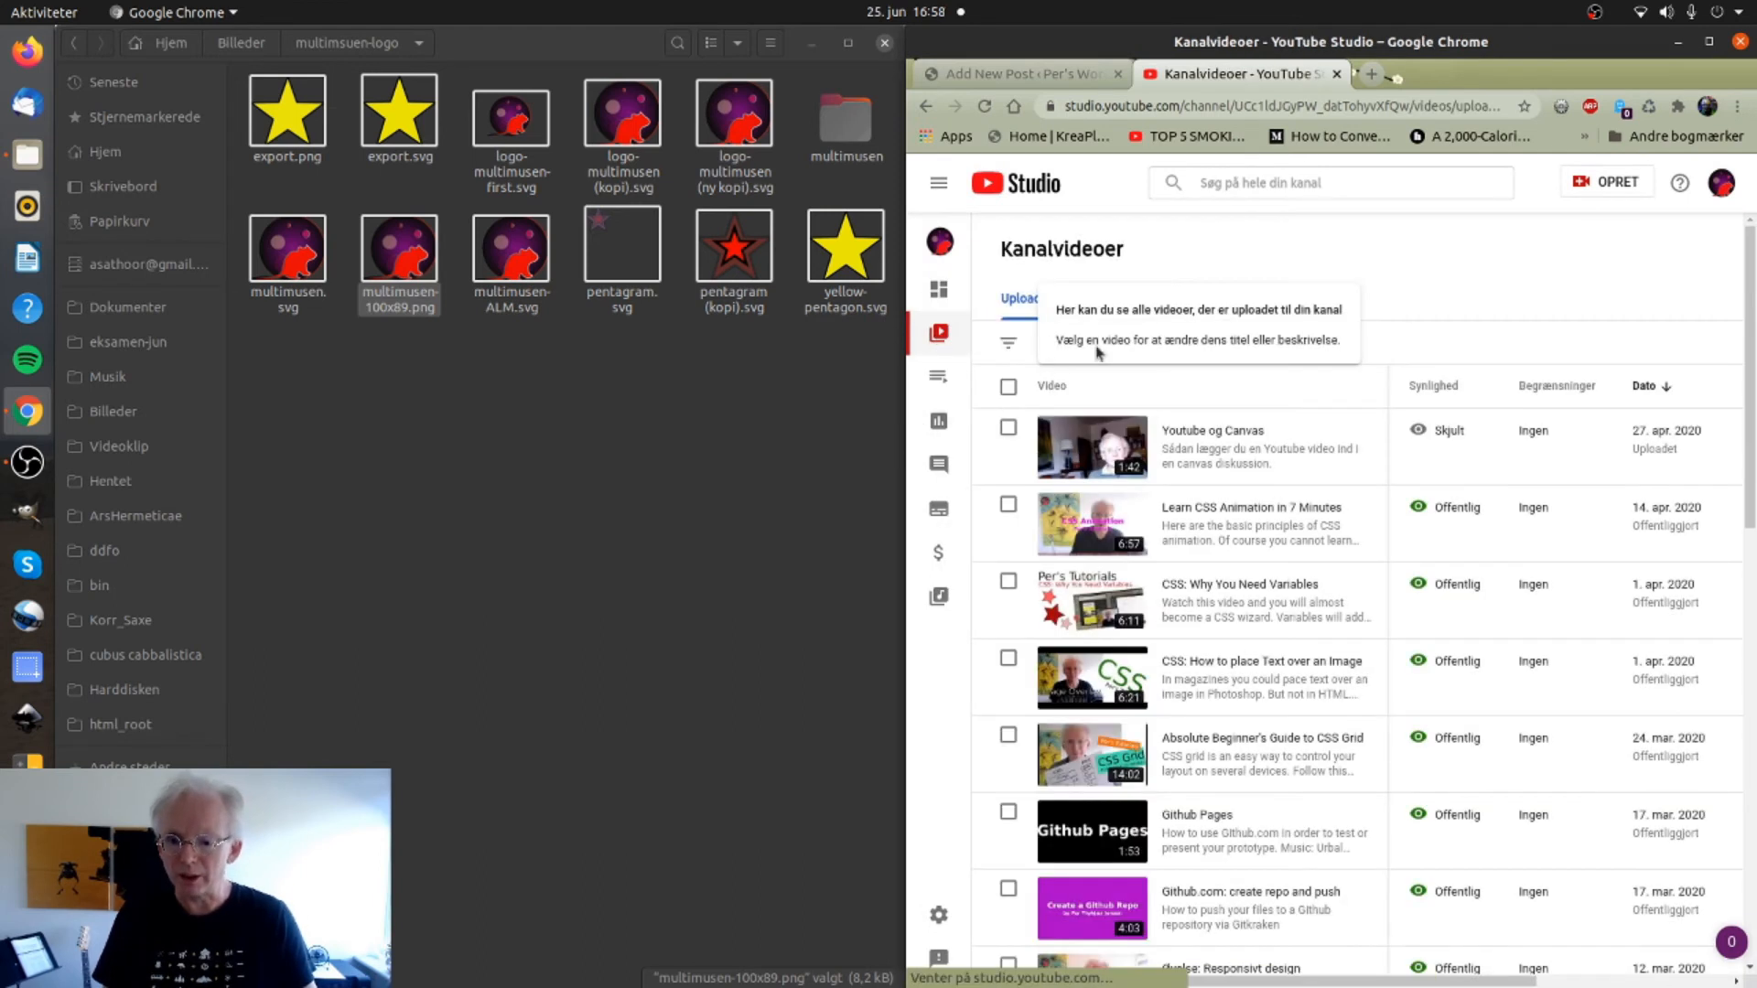
scroll(1153, 439, "down", 2)
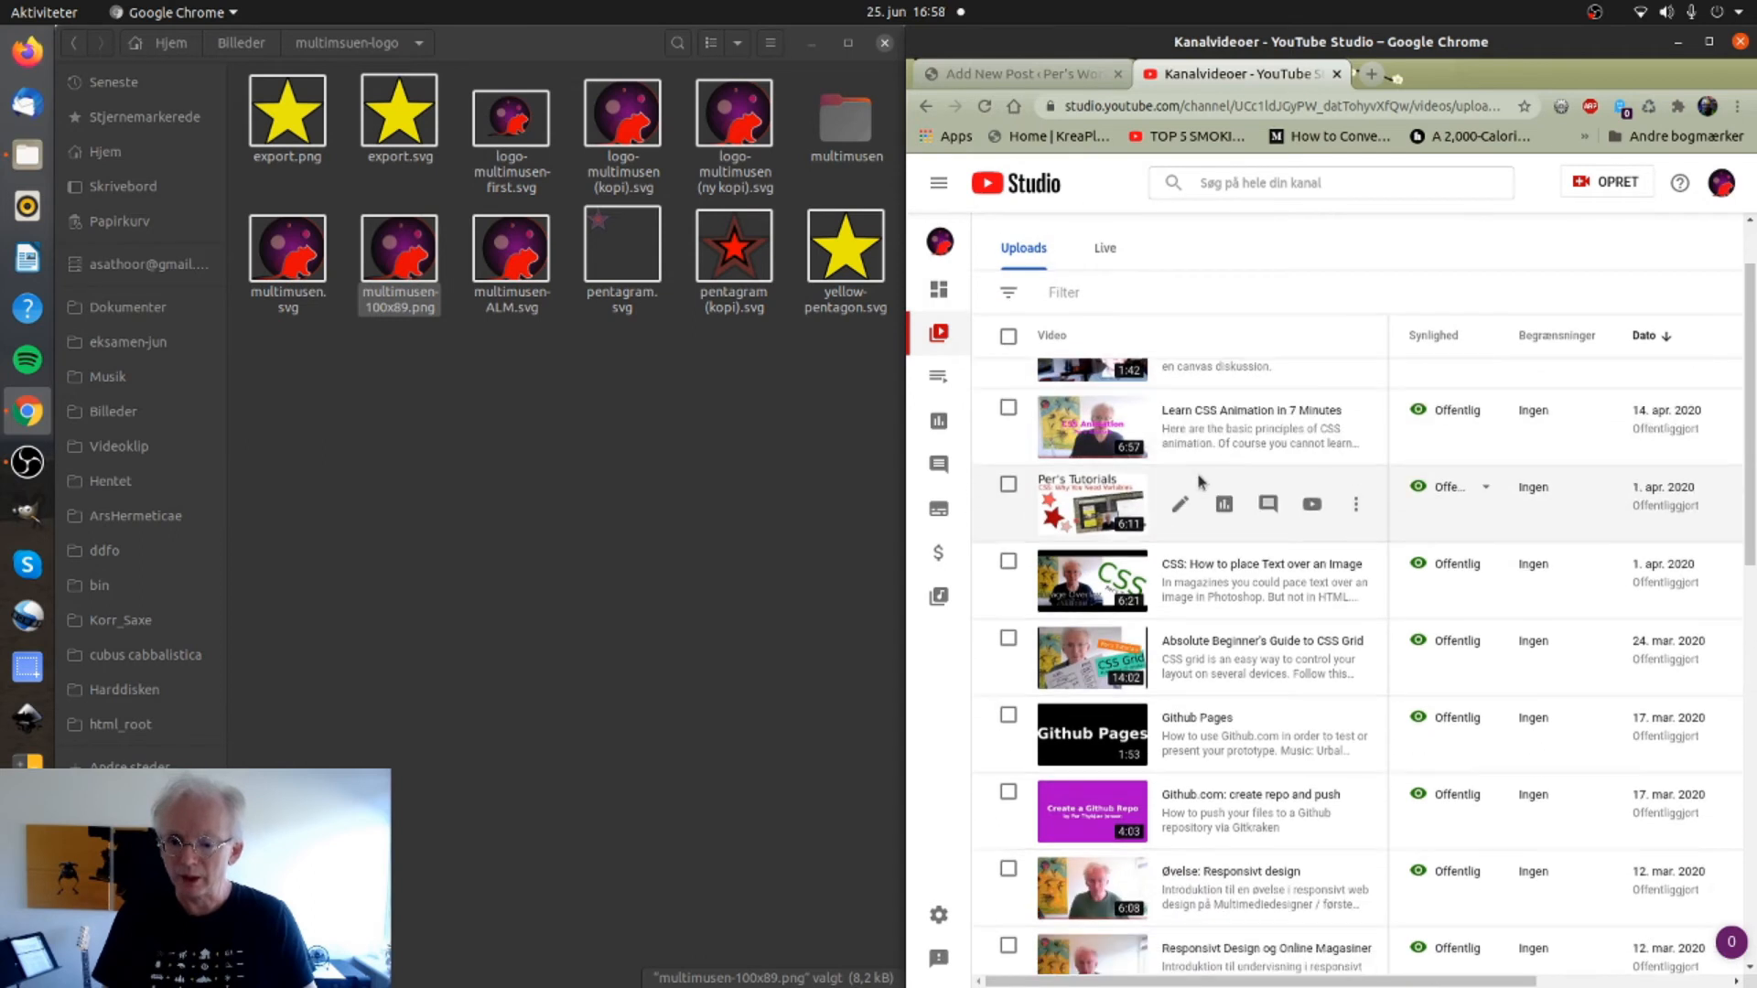
scroll(1180, 467, "down", 5)
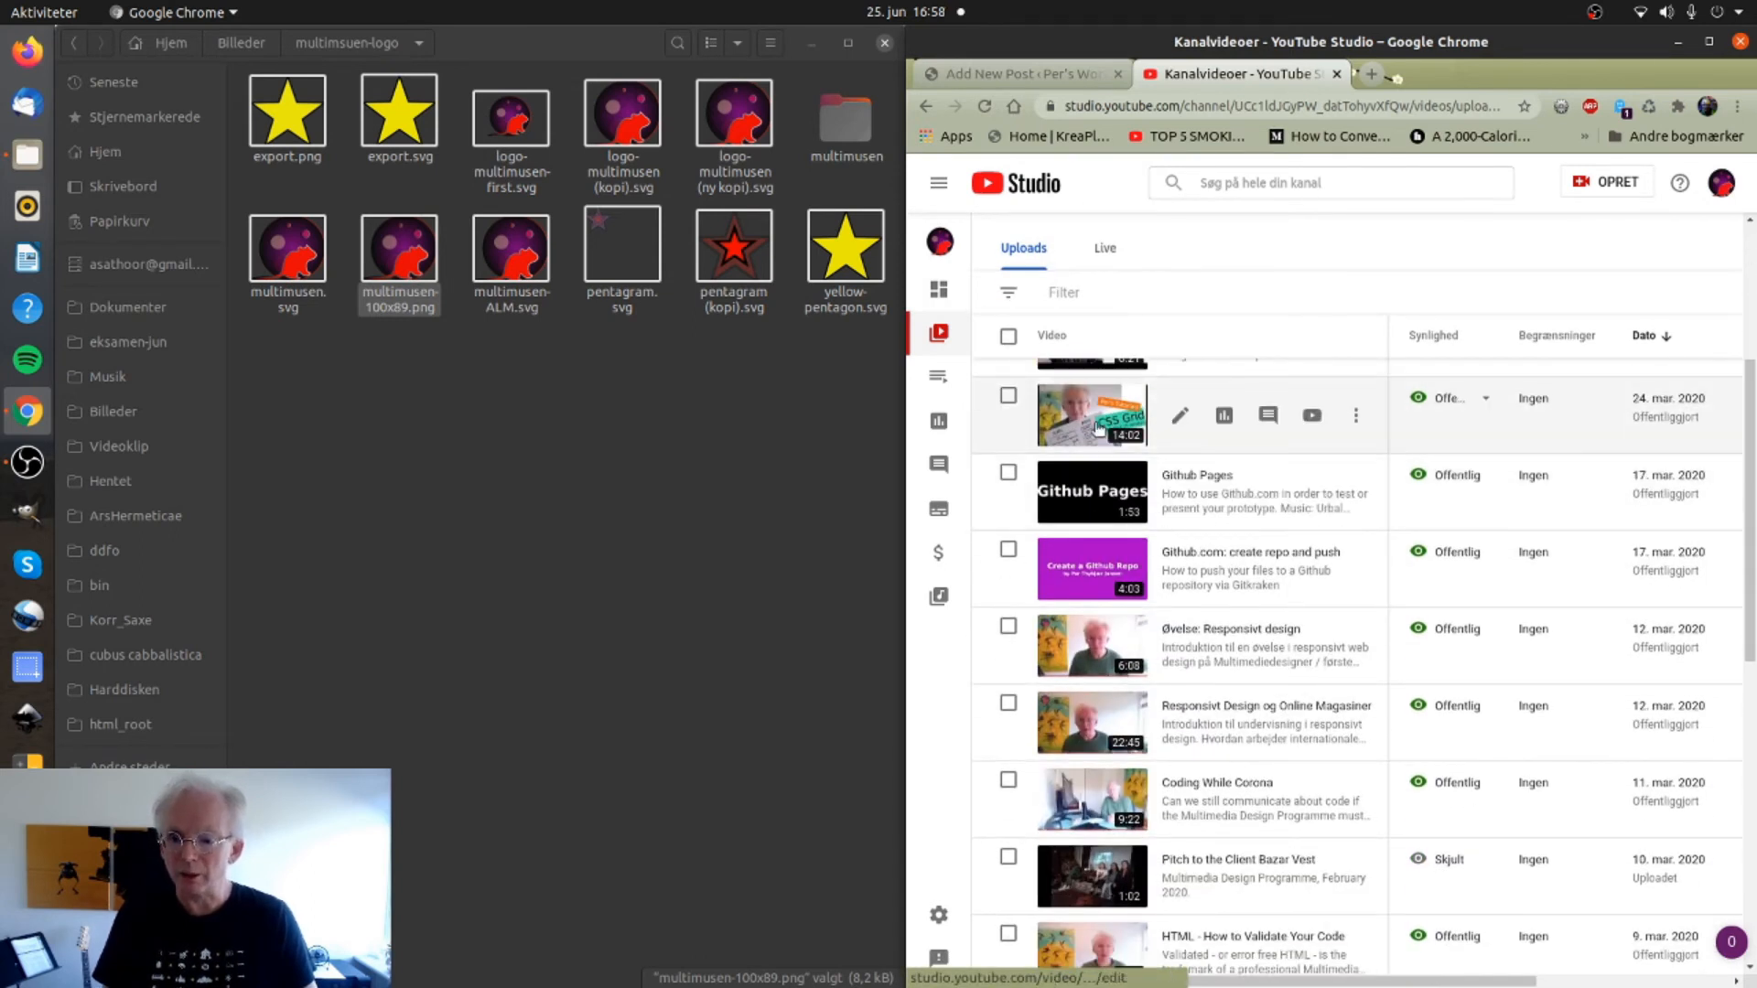
left_click(1355, 417)
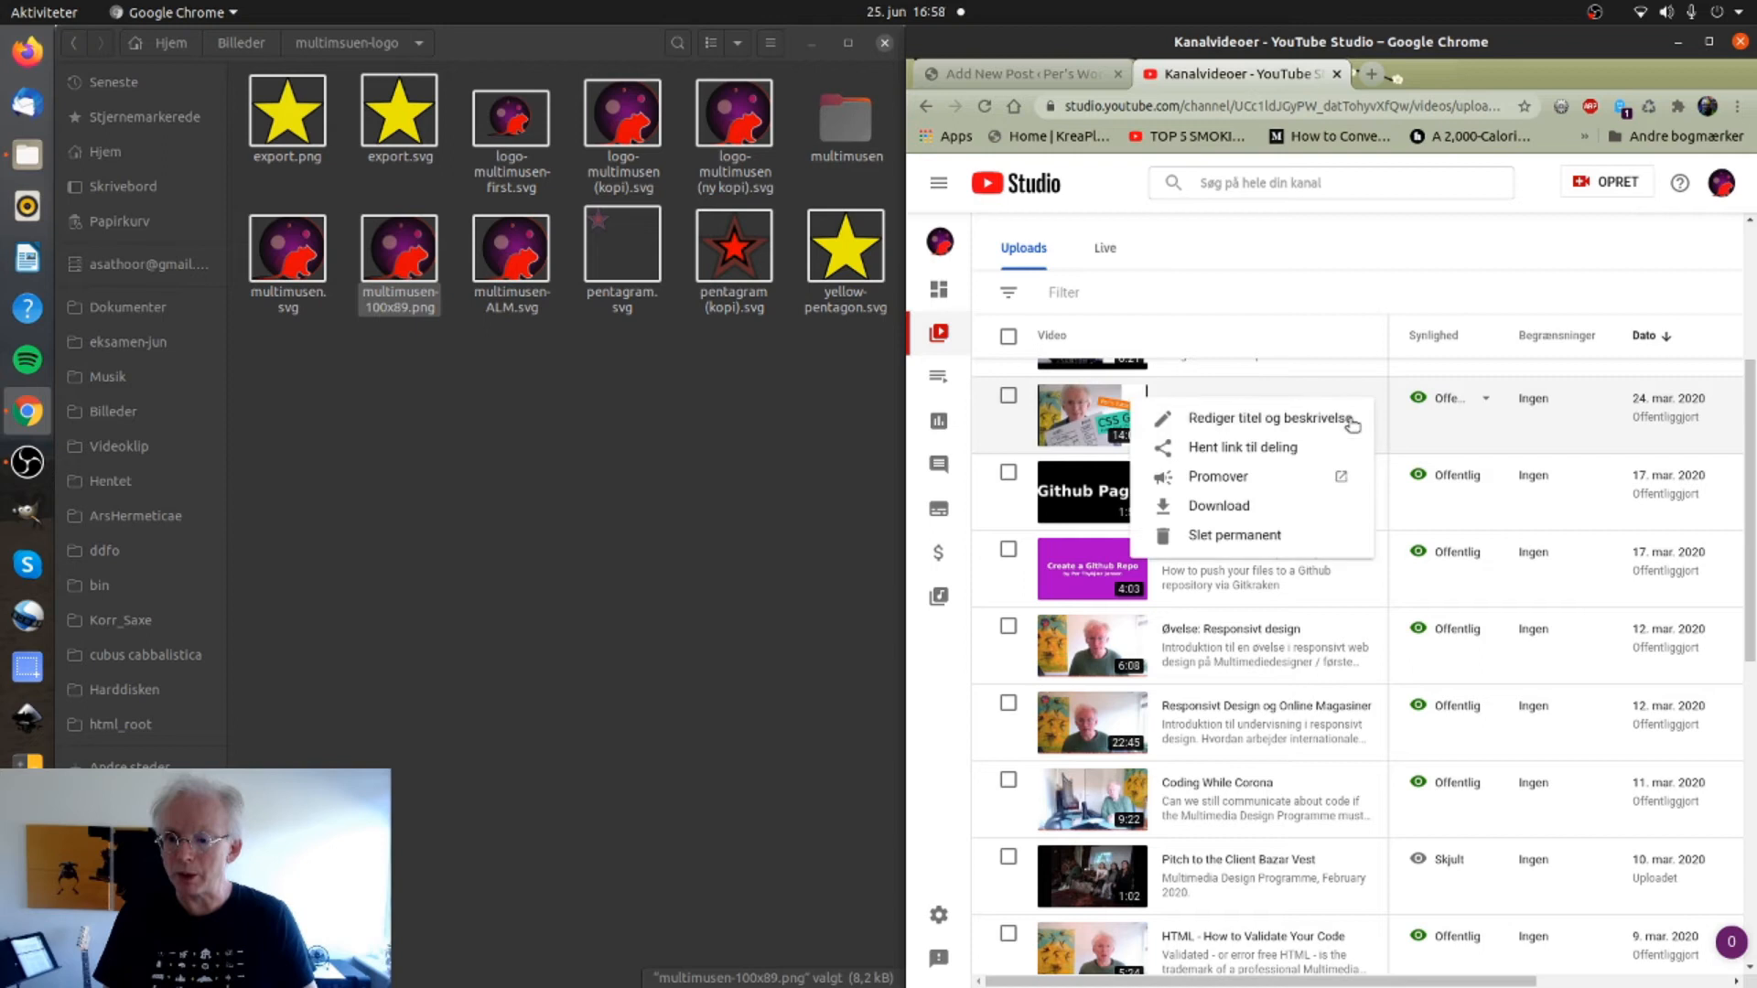
left_click(1276, 448)
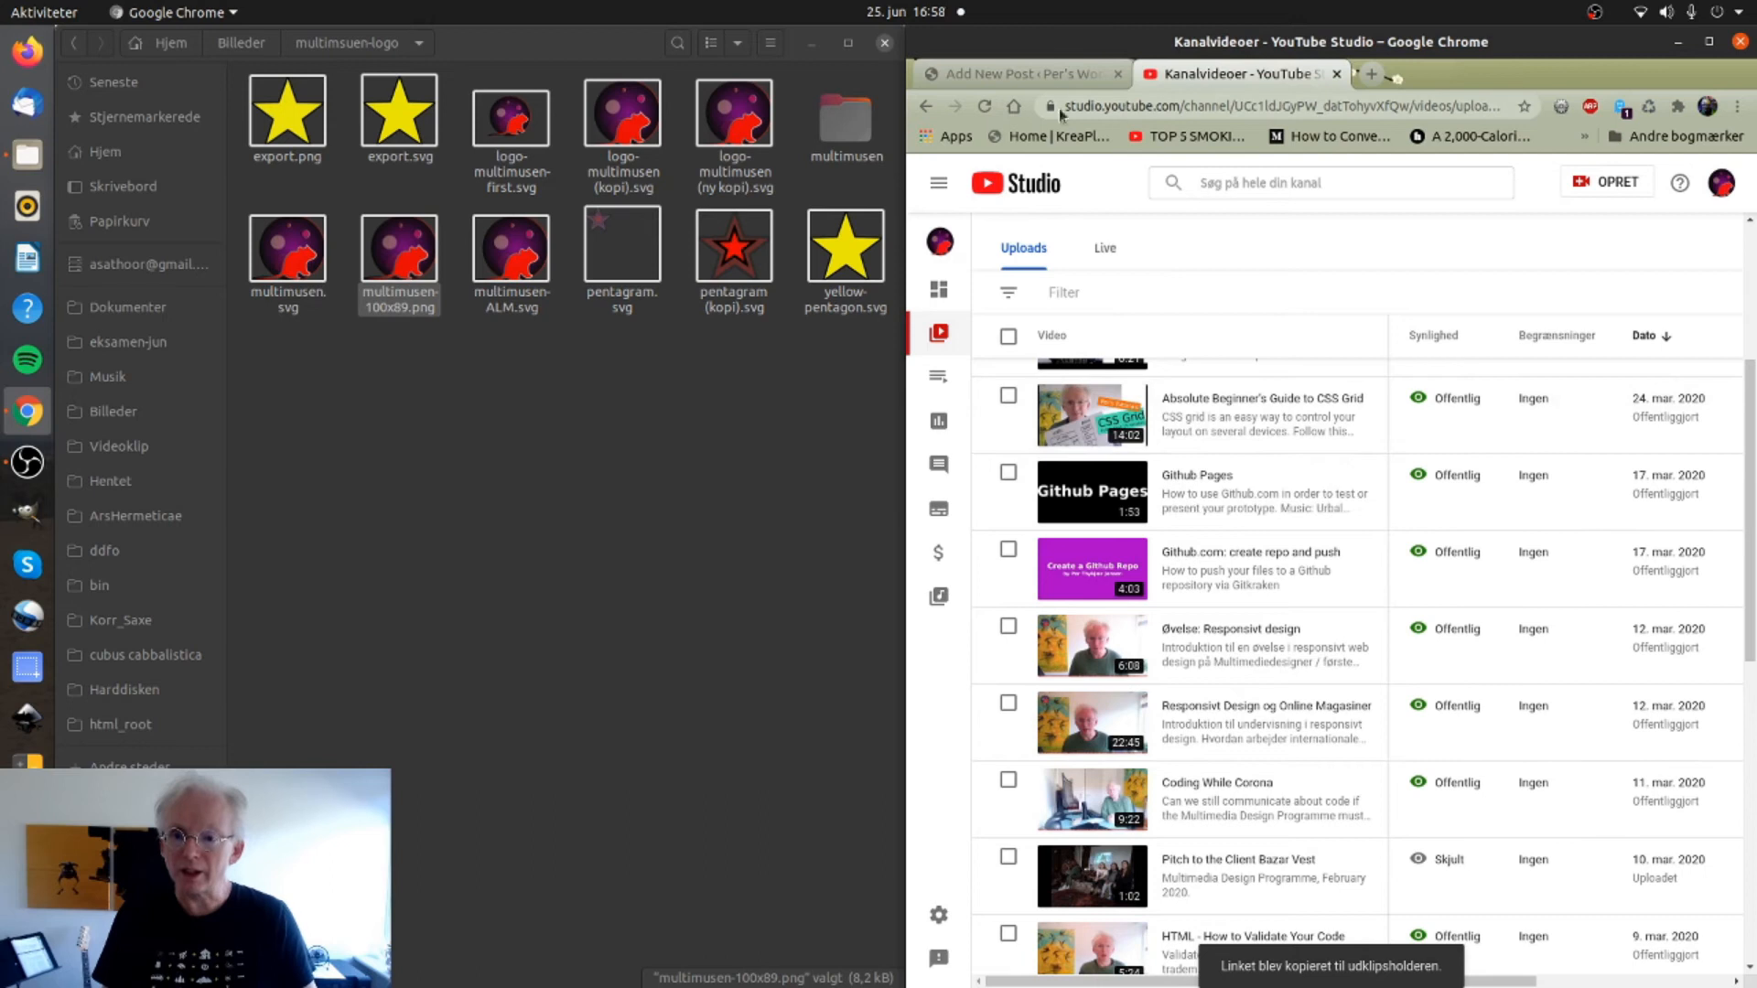
left_click(1051, 81)
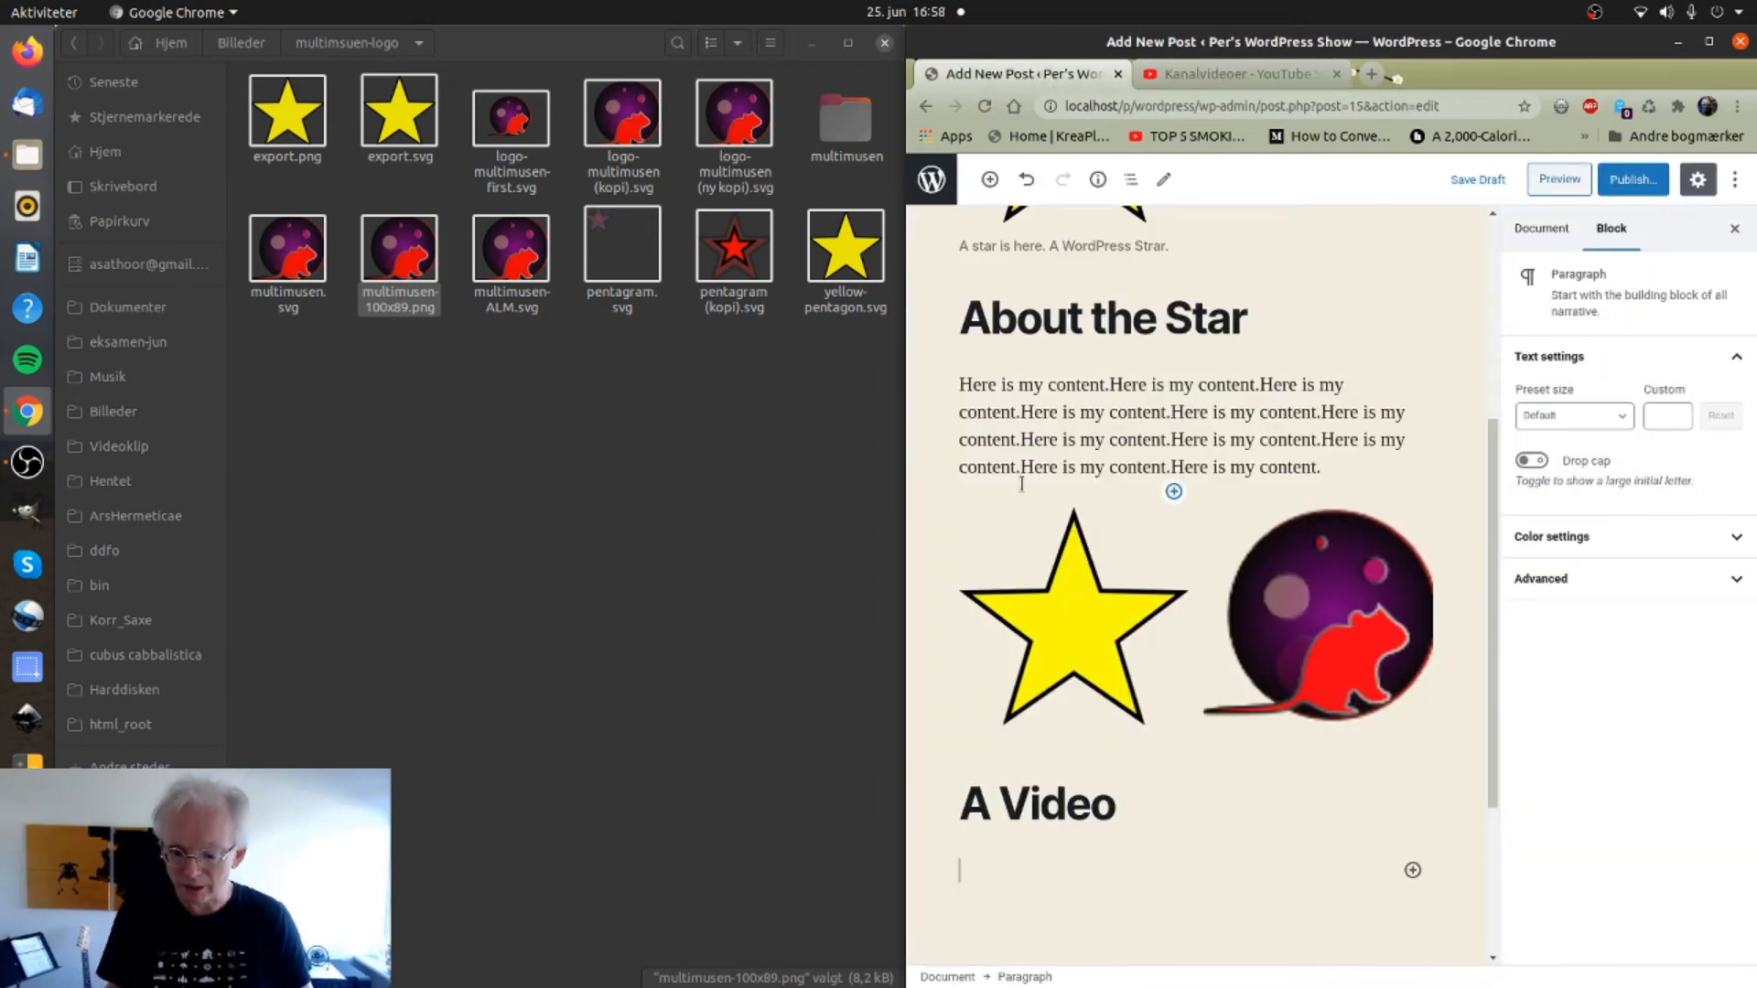
Paste the video link under the 'A Video' heading, then delete the resulting embed.
key("ctrl+v")
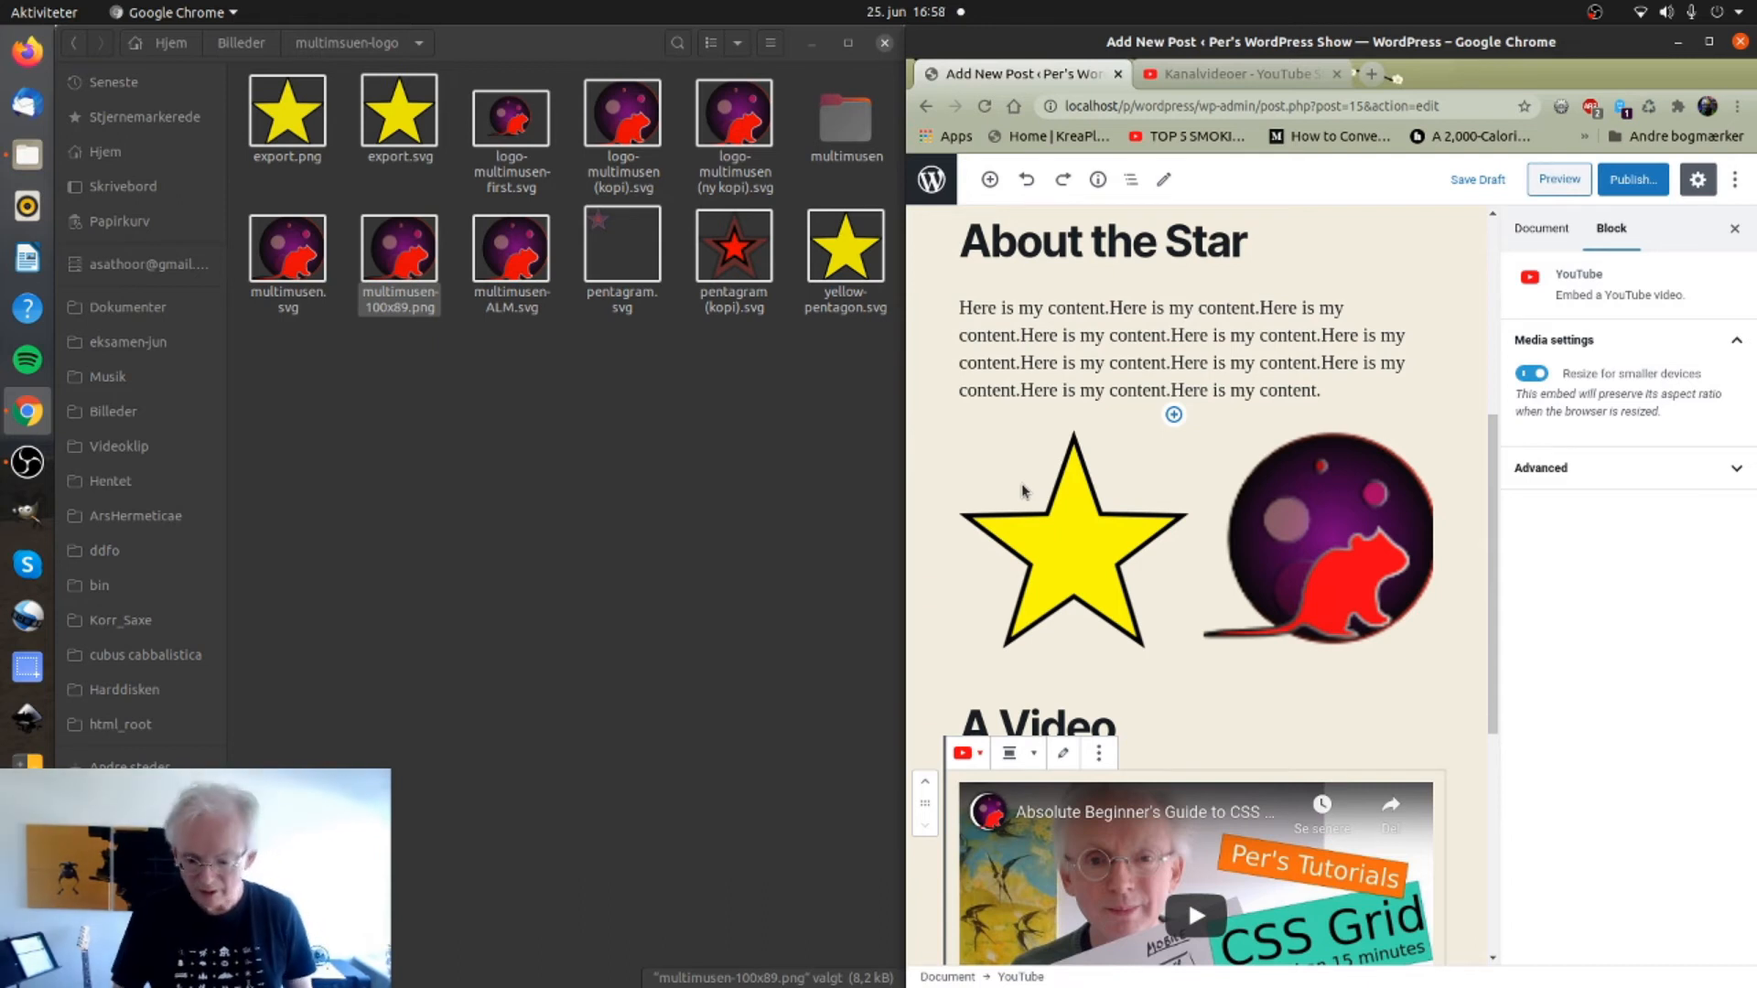
left_click(1188, 725)
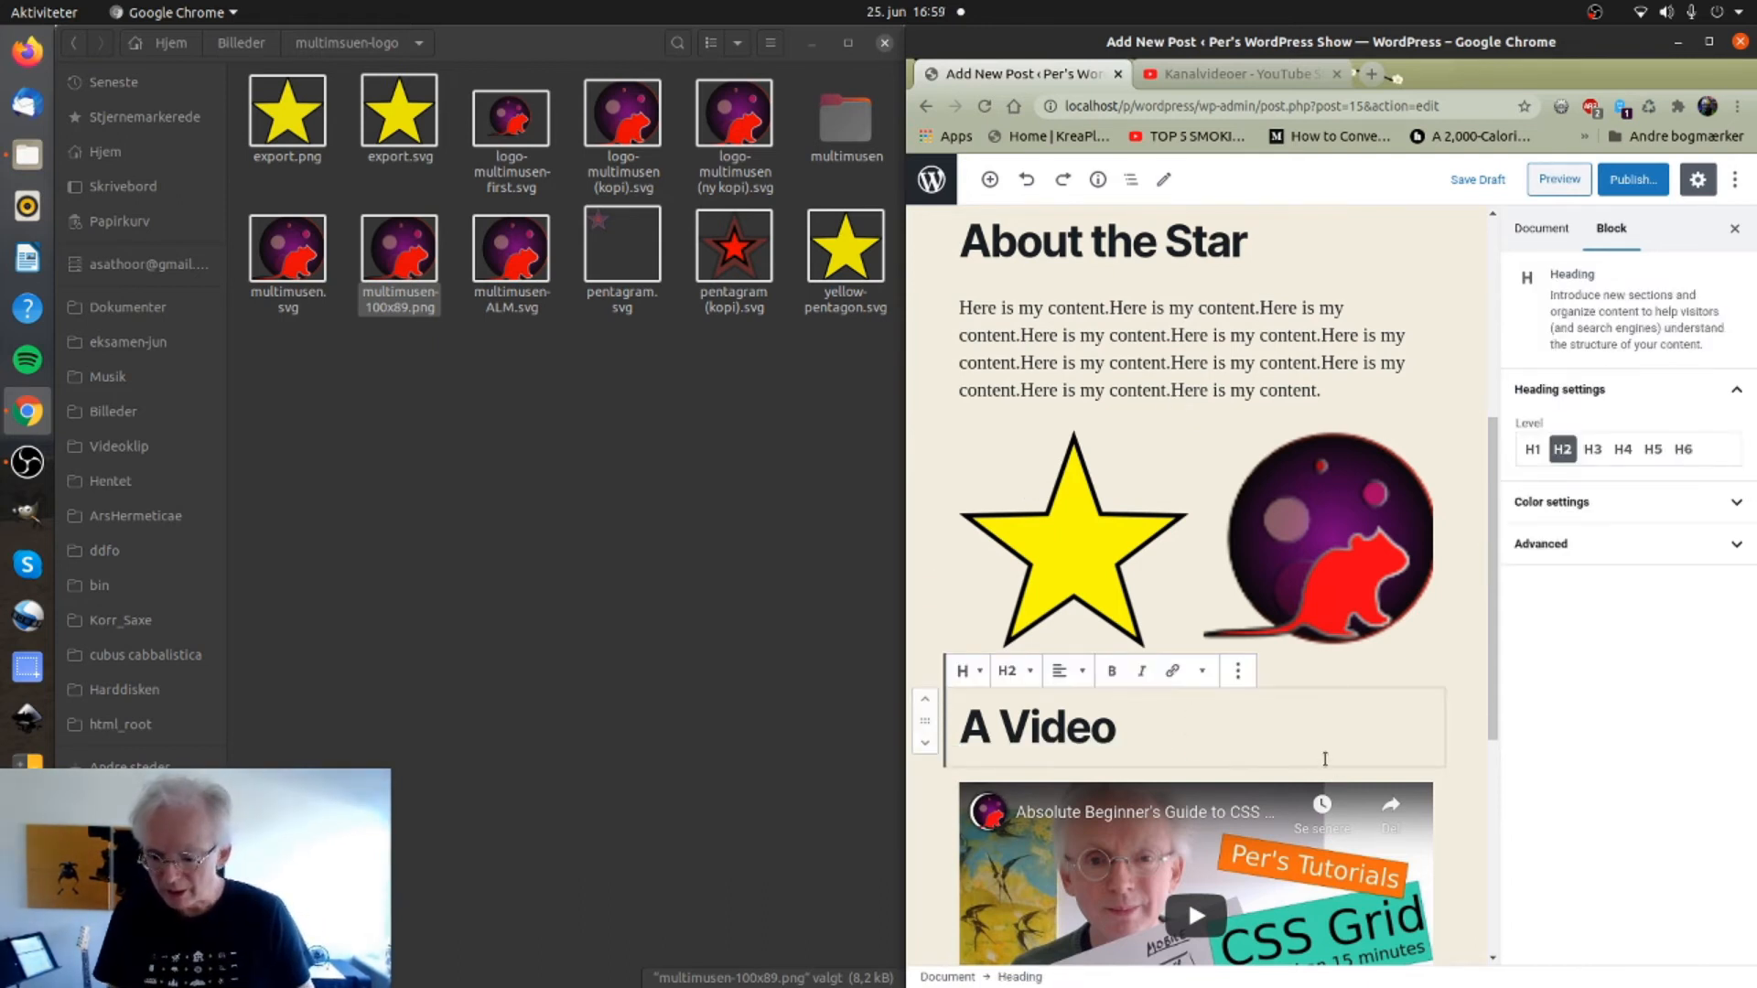
left_click(1471, 788)
scroll(1468, 792, "down", 5)
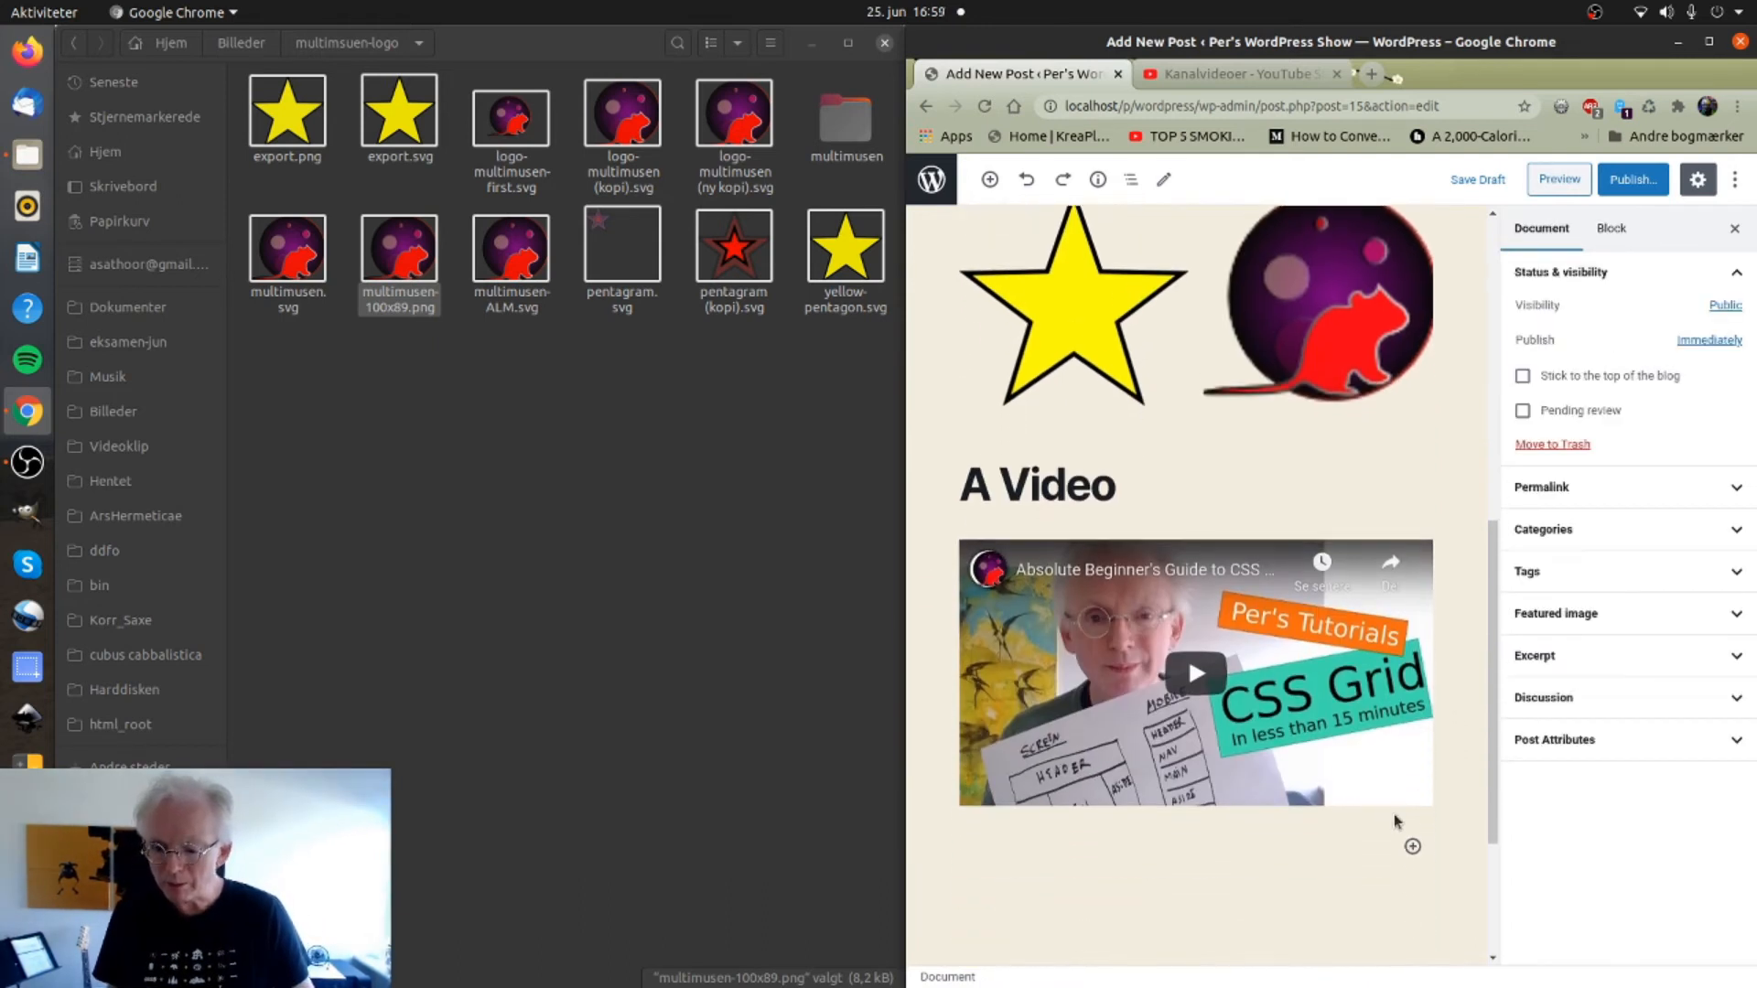
left_click(1336, 613)
key("Delete")
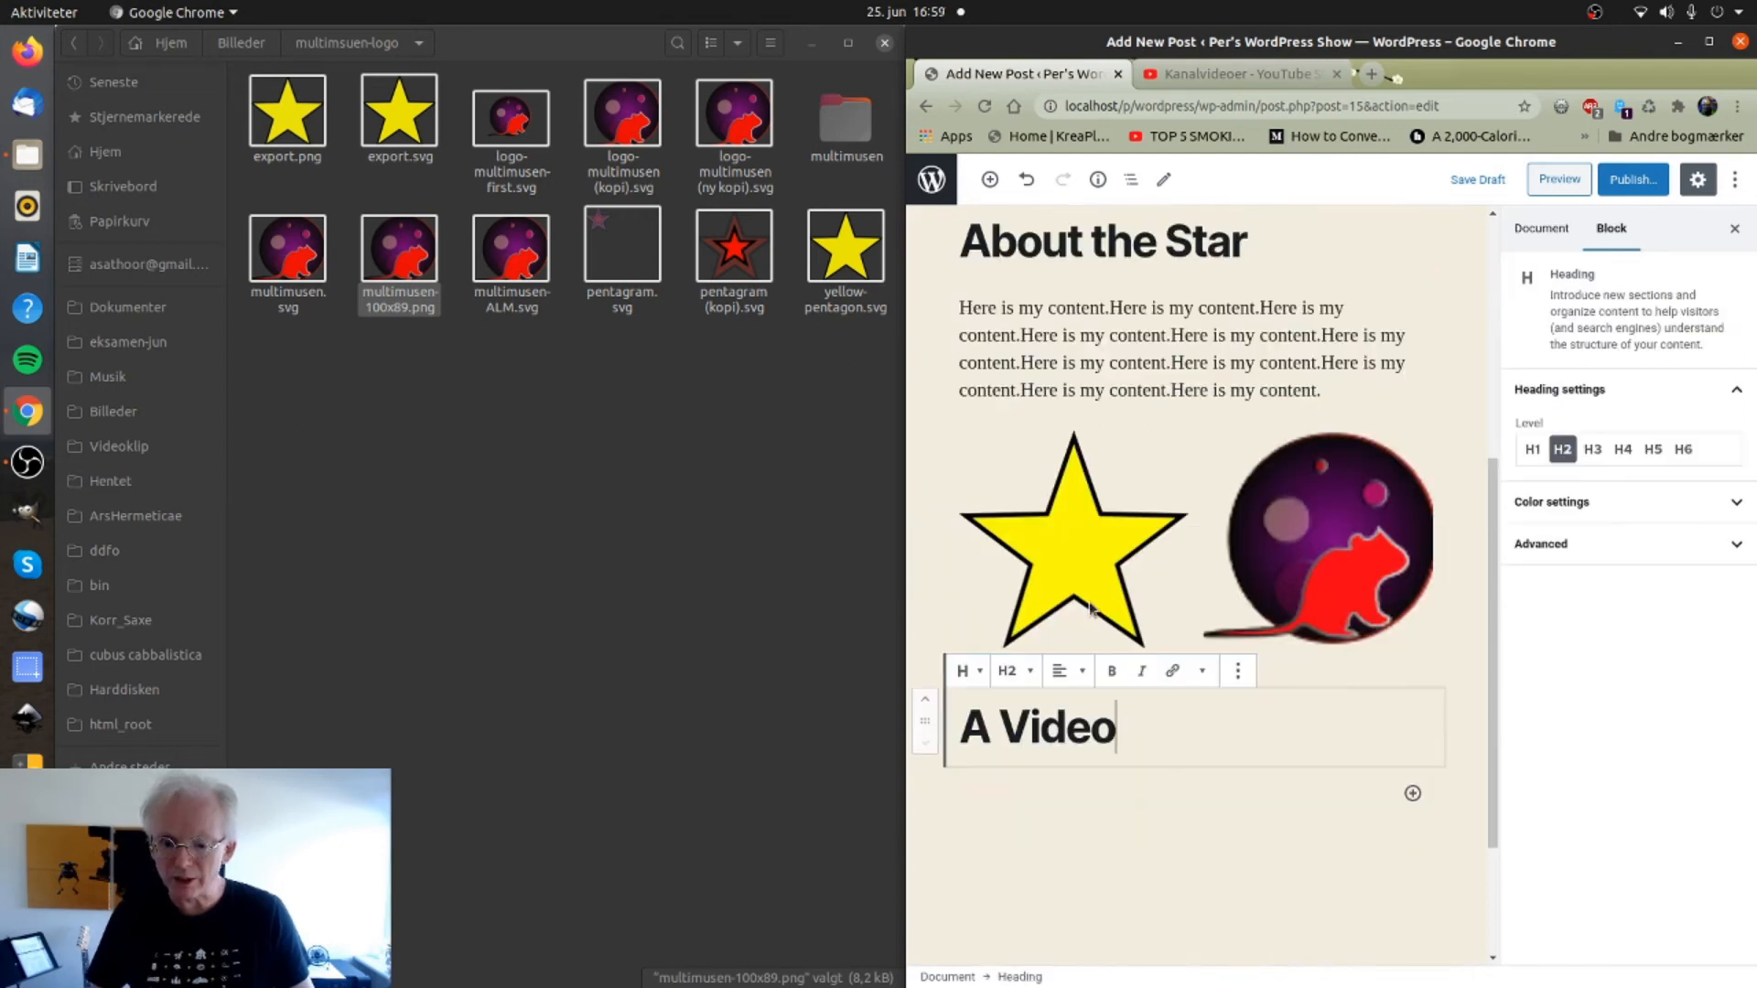
Paste the CSS Grid video link into a new empty paragraph so it embeds under the heading.
key("Return")
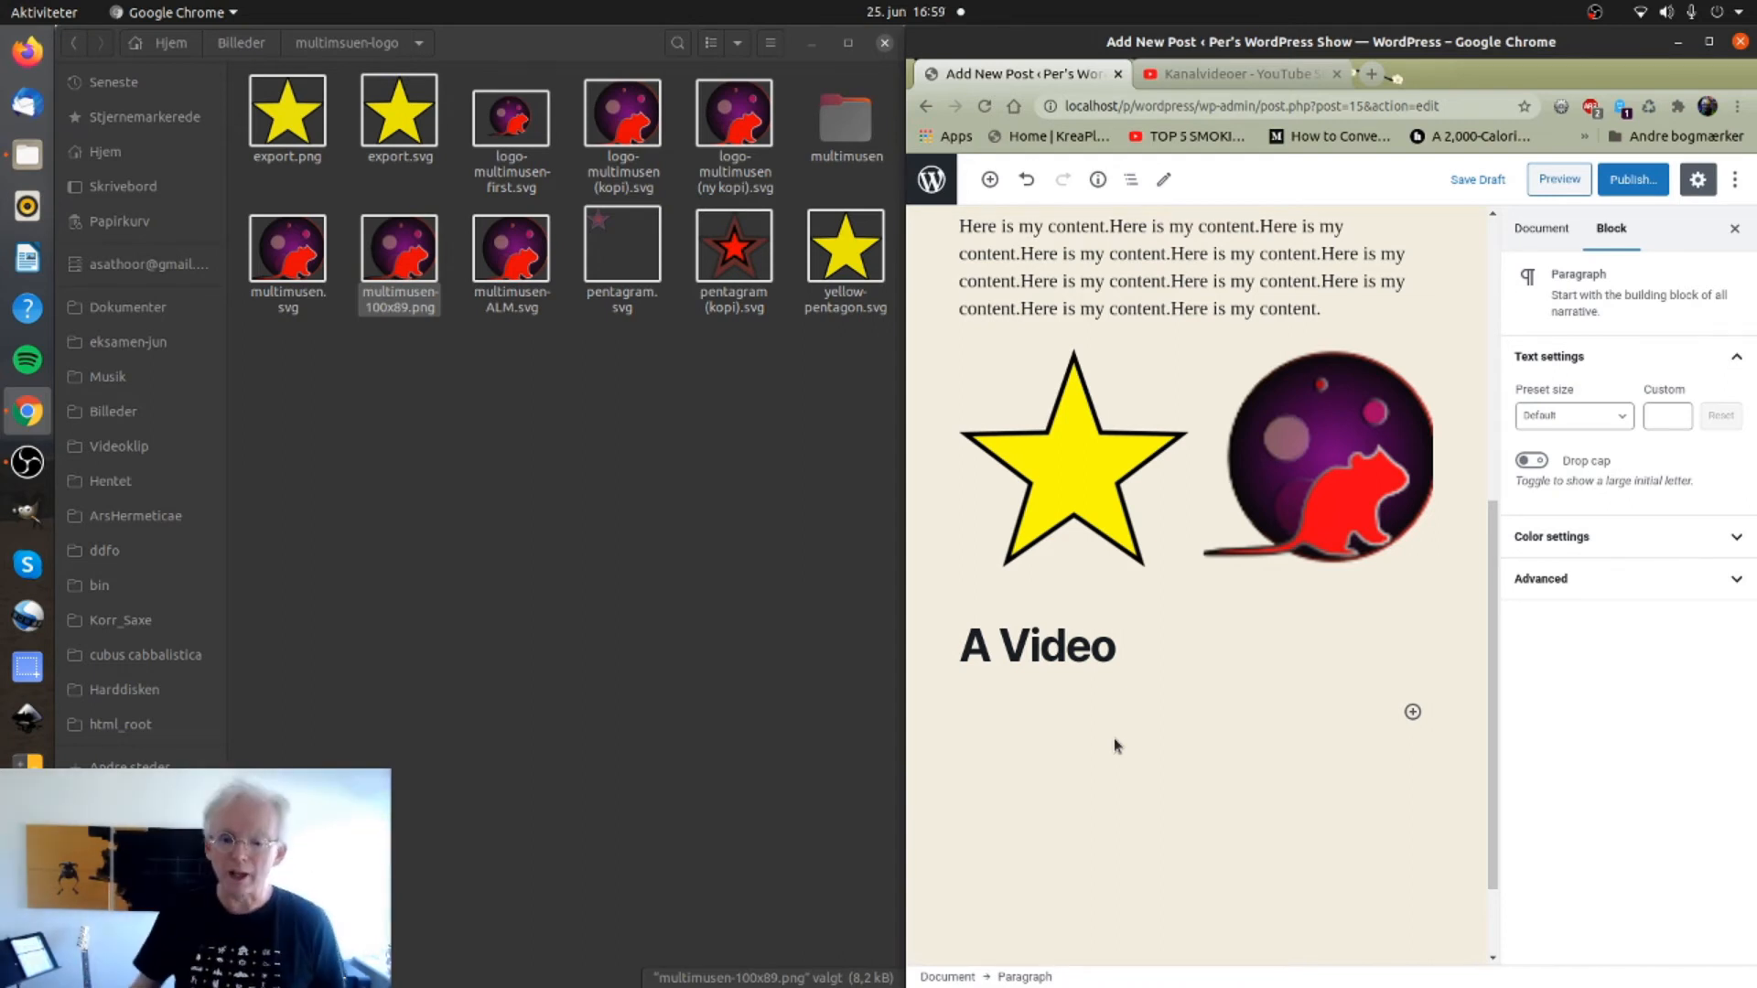
right_click(984, 732)
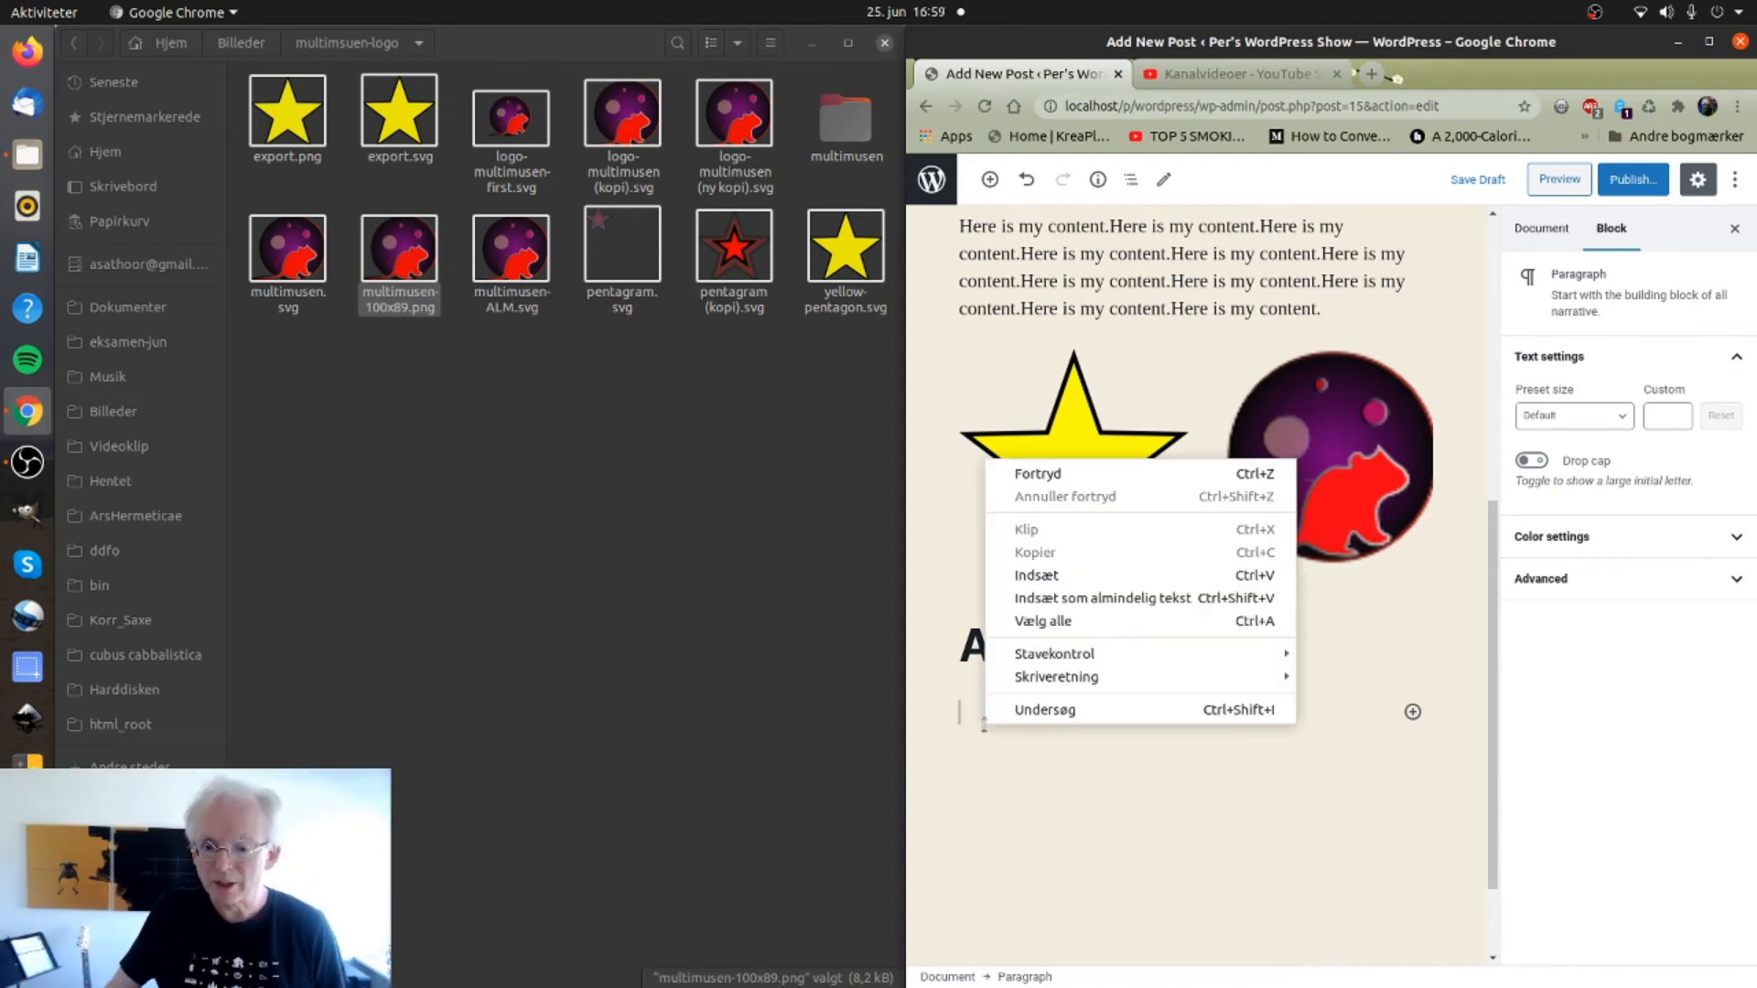
left_click(1057, 587)
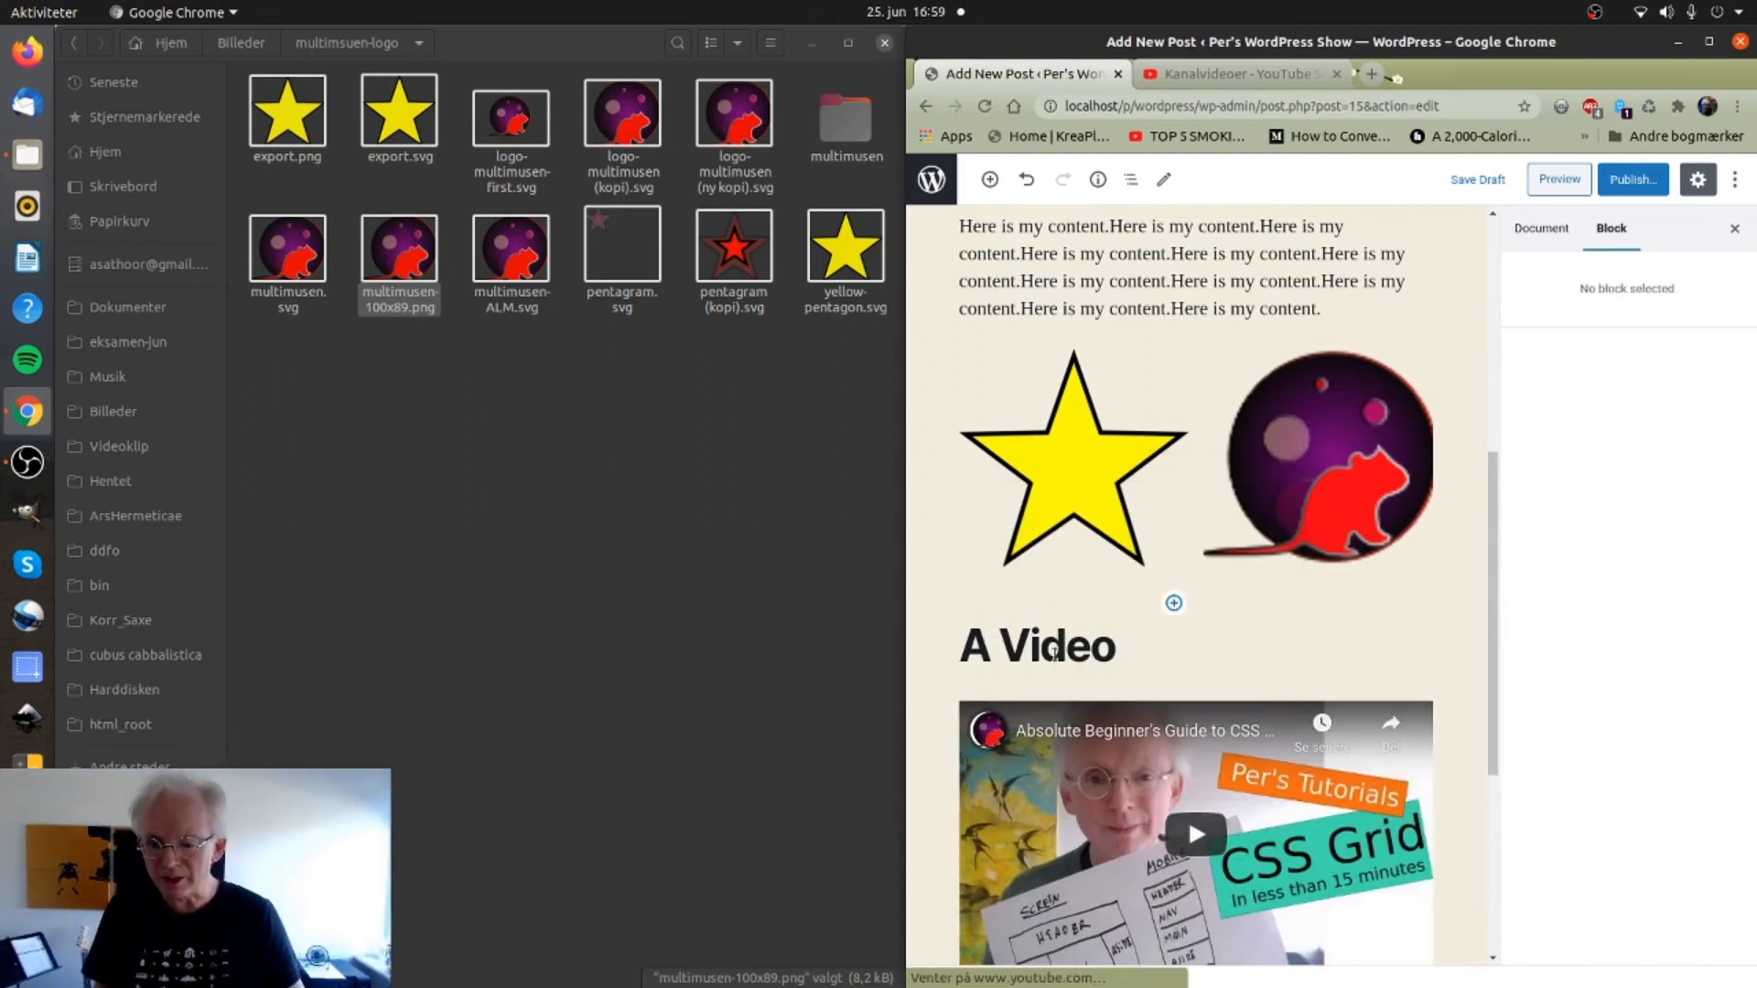
scroll(1460, 631, "down", 5)
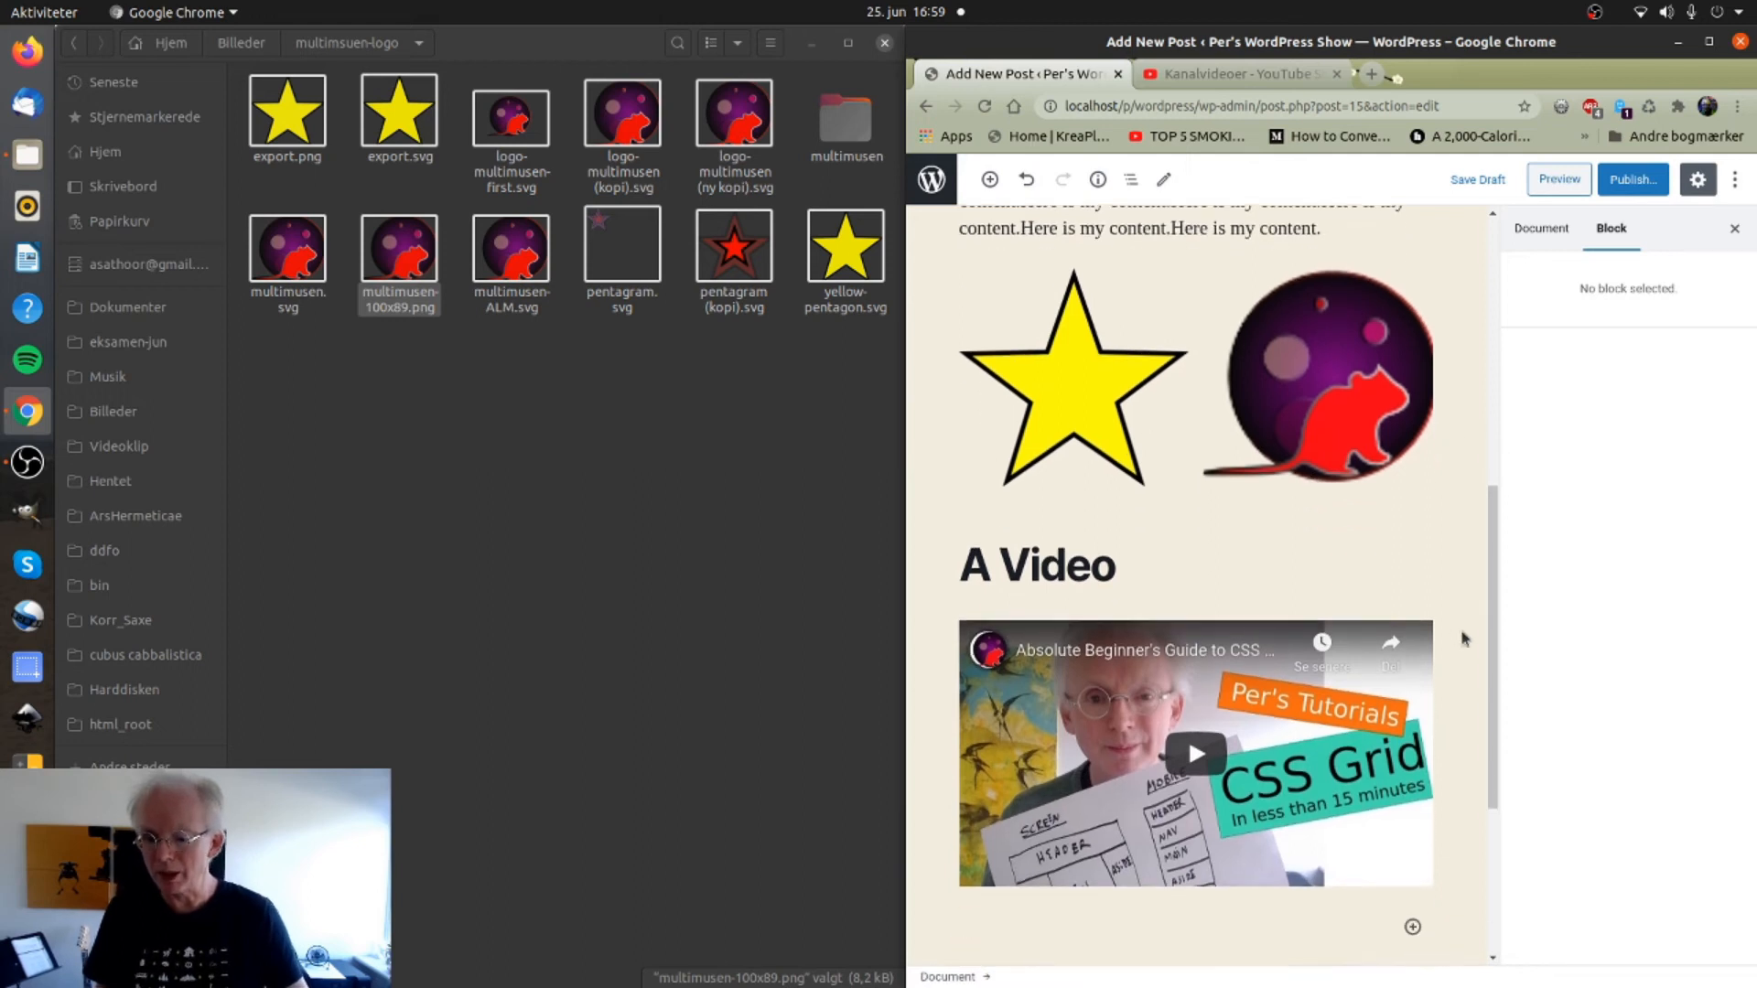
scroll(1464, 639, "up", 5)
scroll(1474, 608, "up", 10)
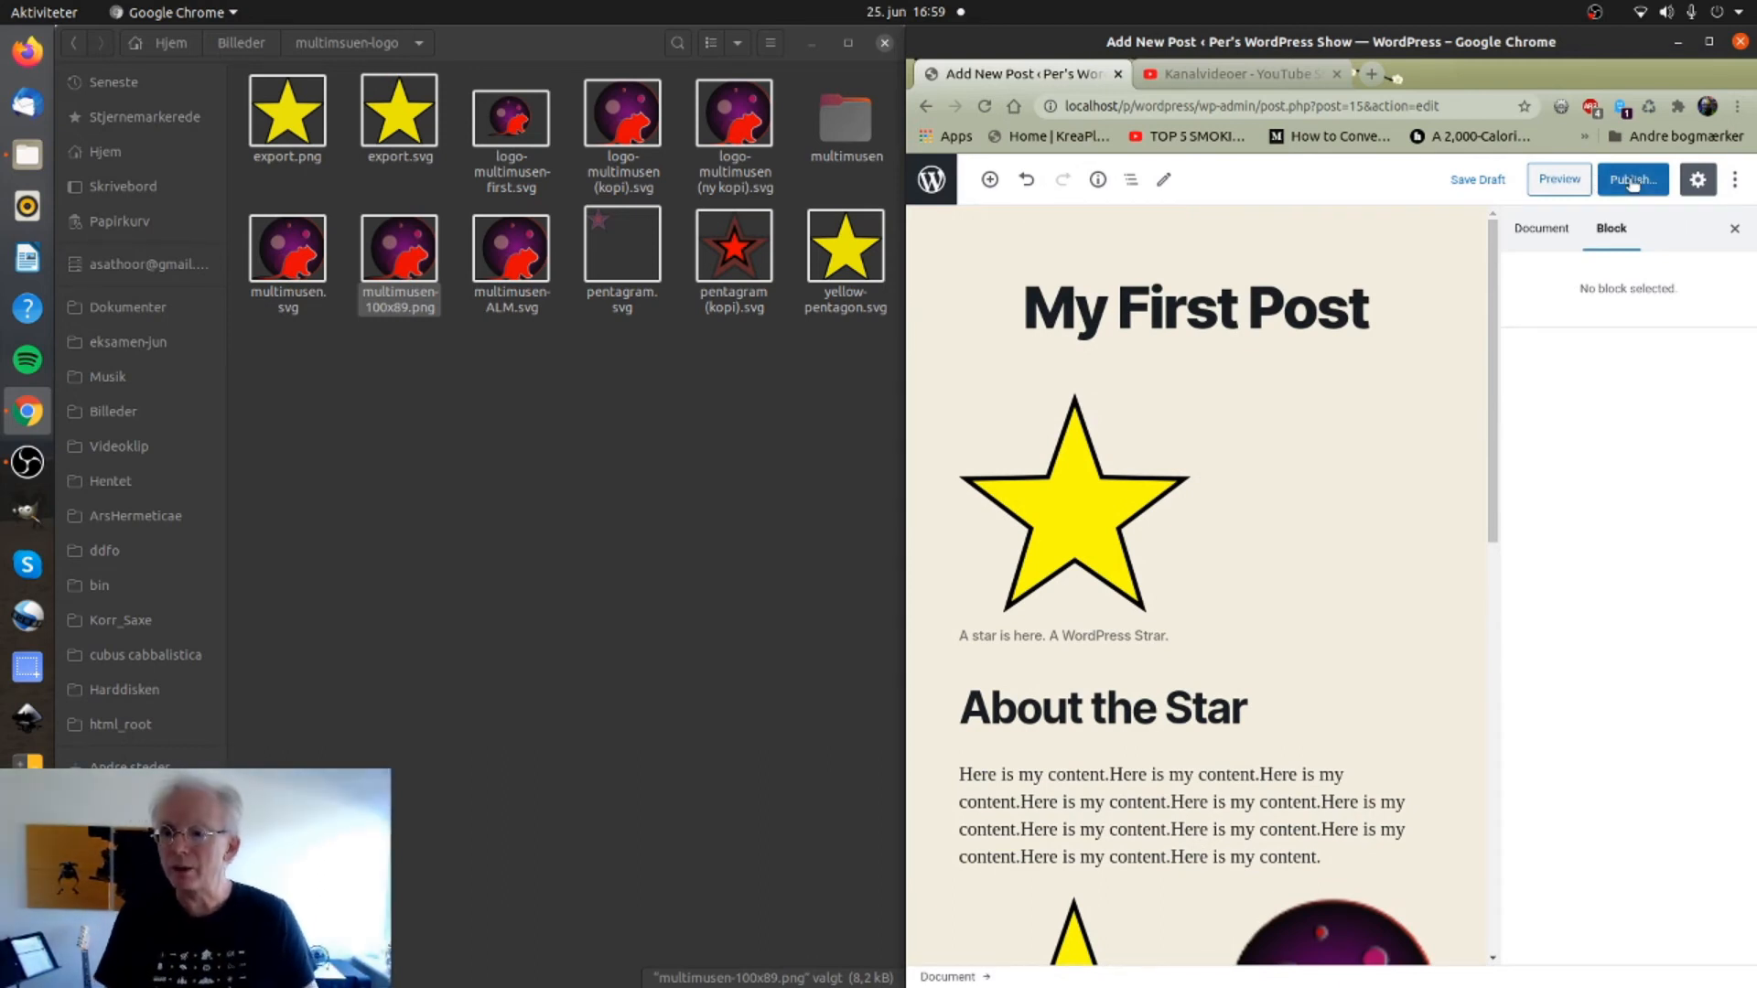
Add the tag 'star' to the post in the document settings, then expand the Featured image panel.
left_click(1551, 231)
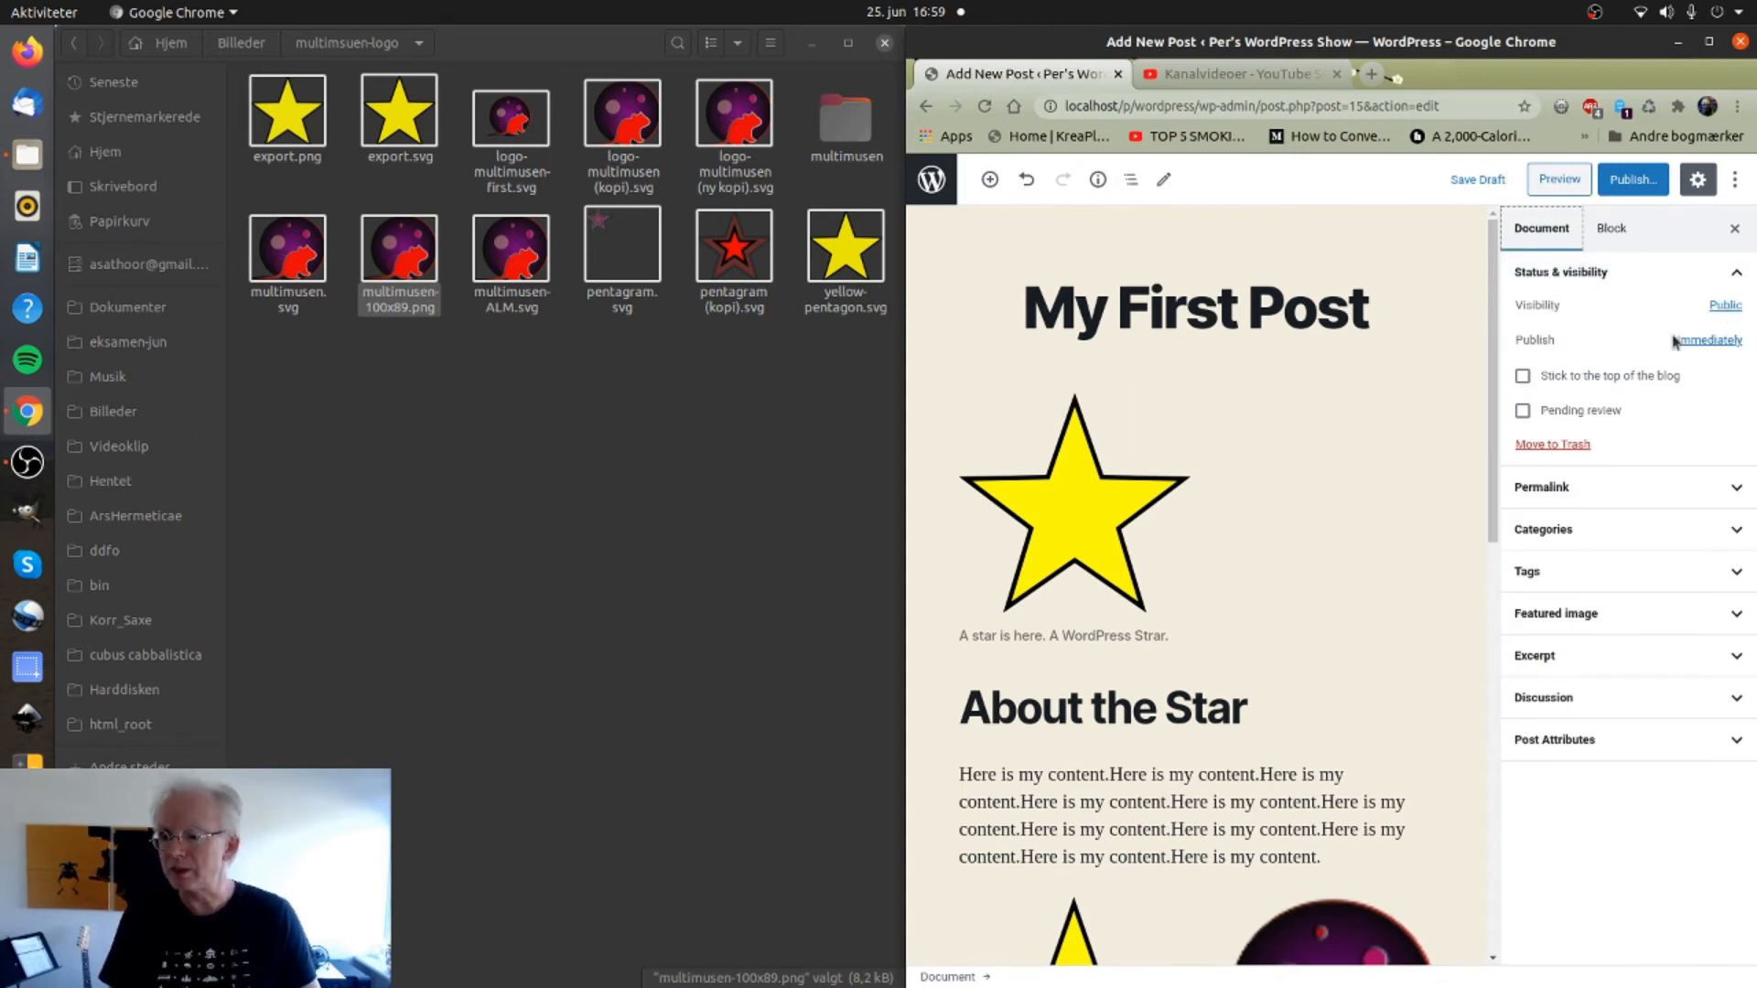
left_click(1724, 308)
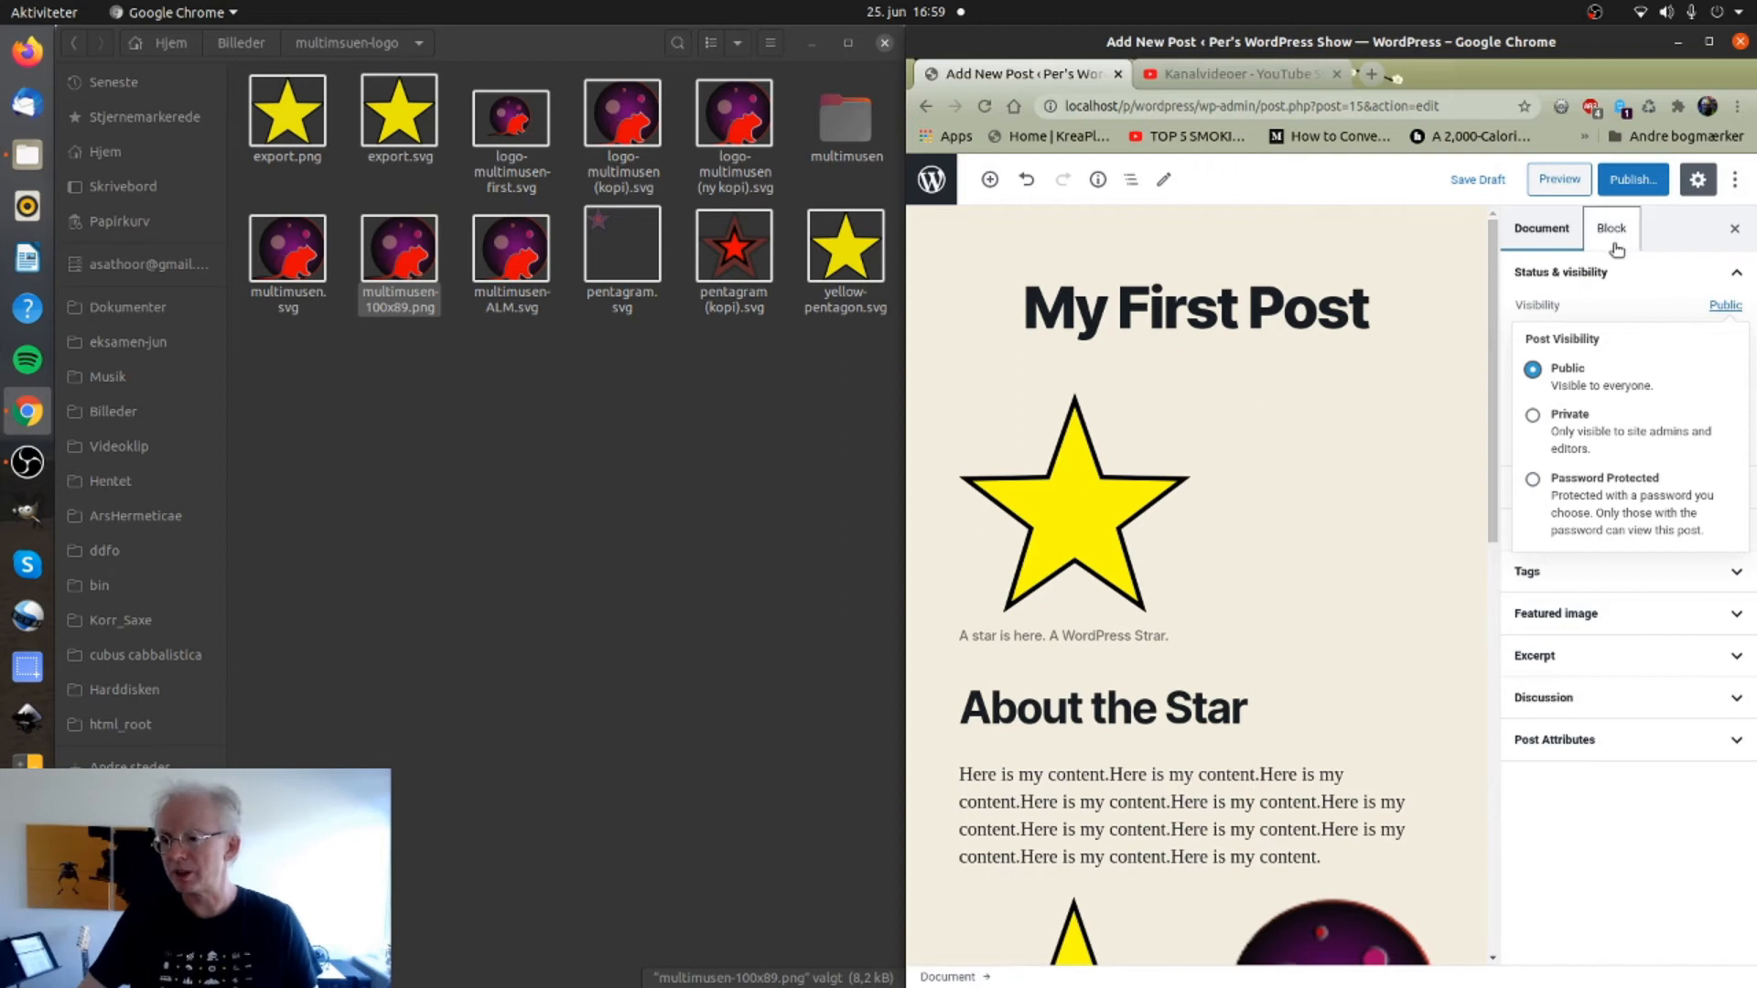
left_click(1551, 569)
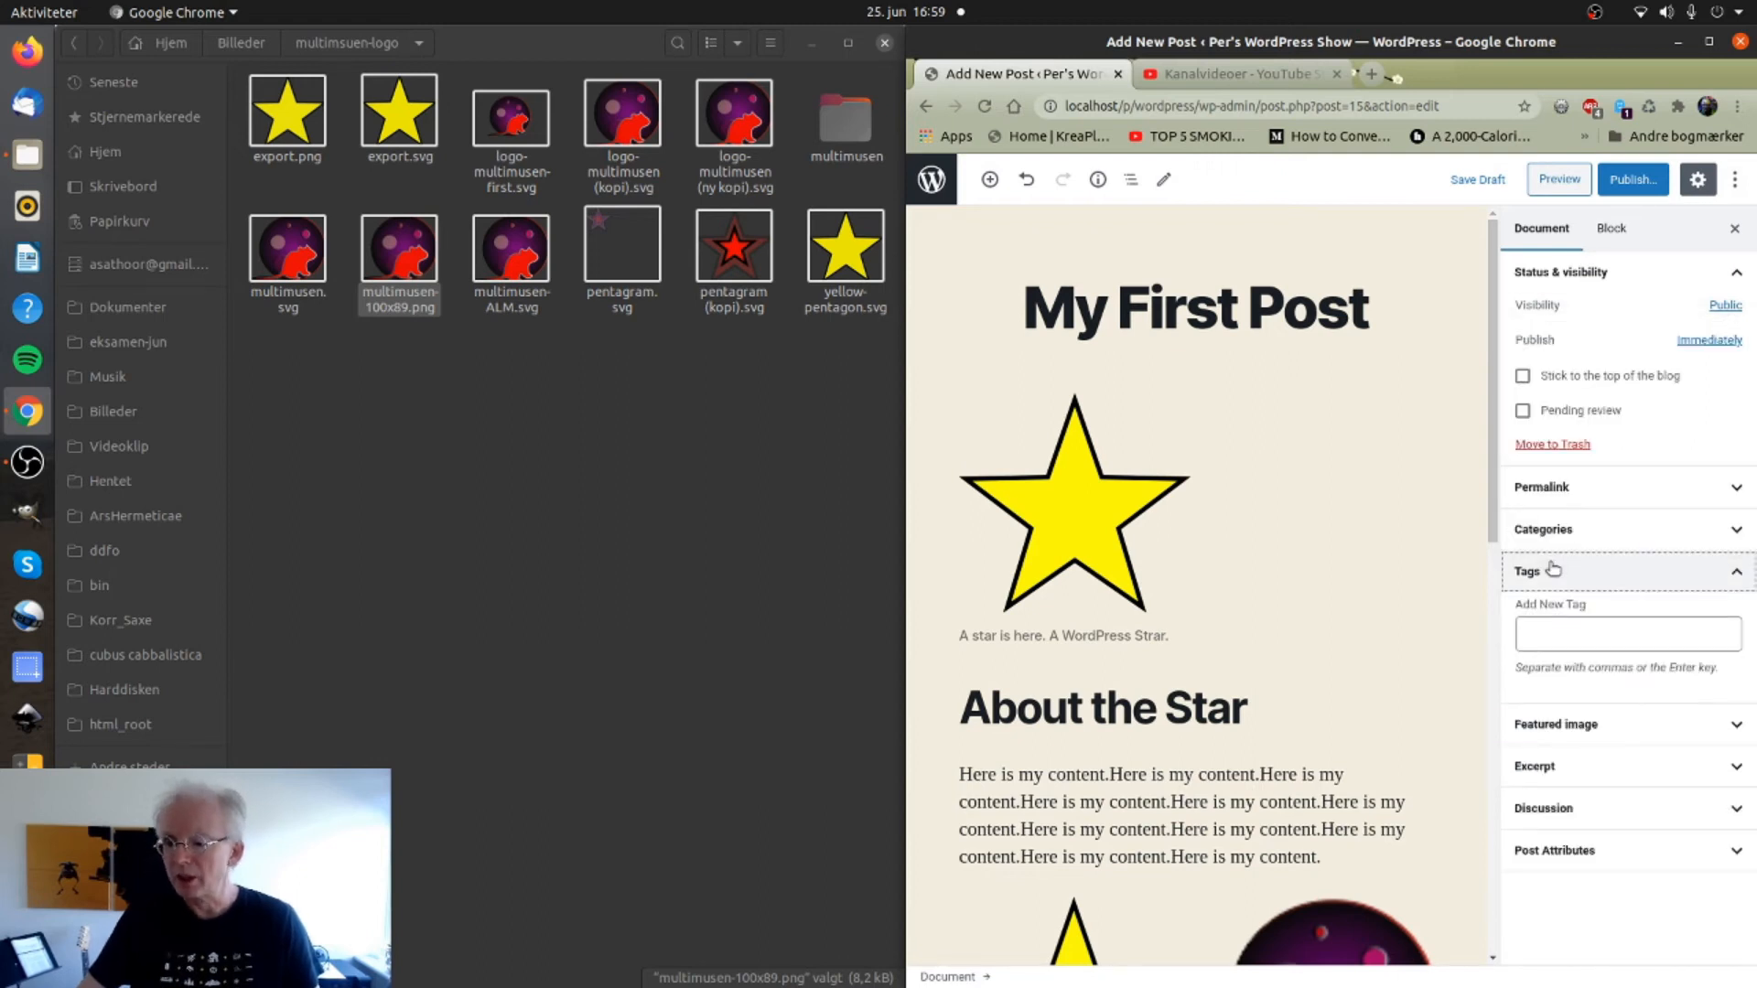
left_click(1539, 624)
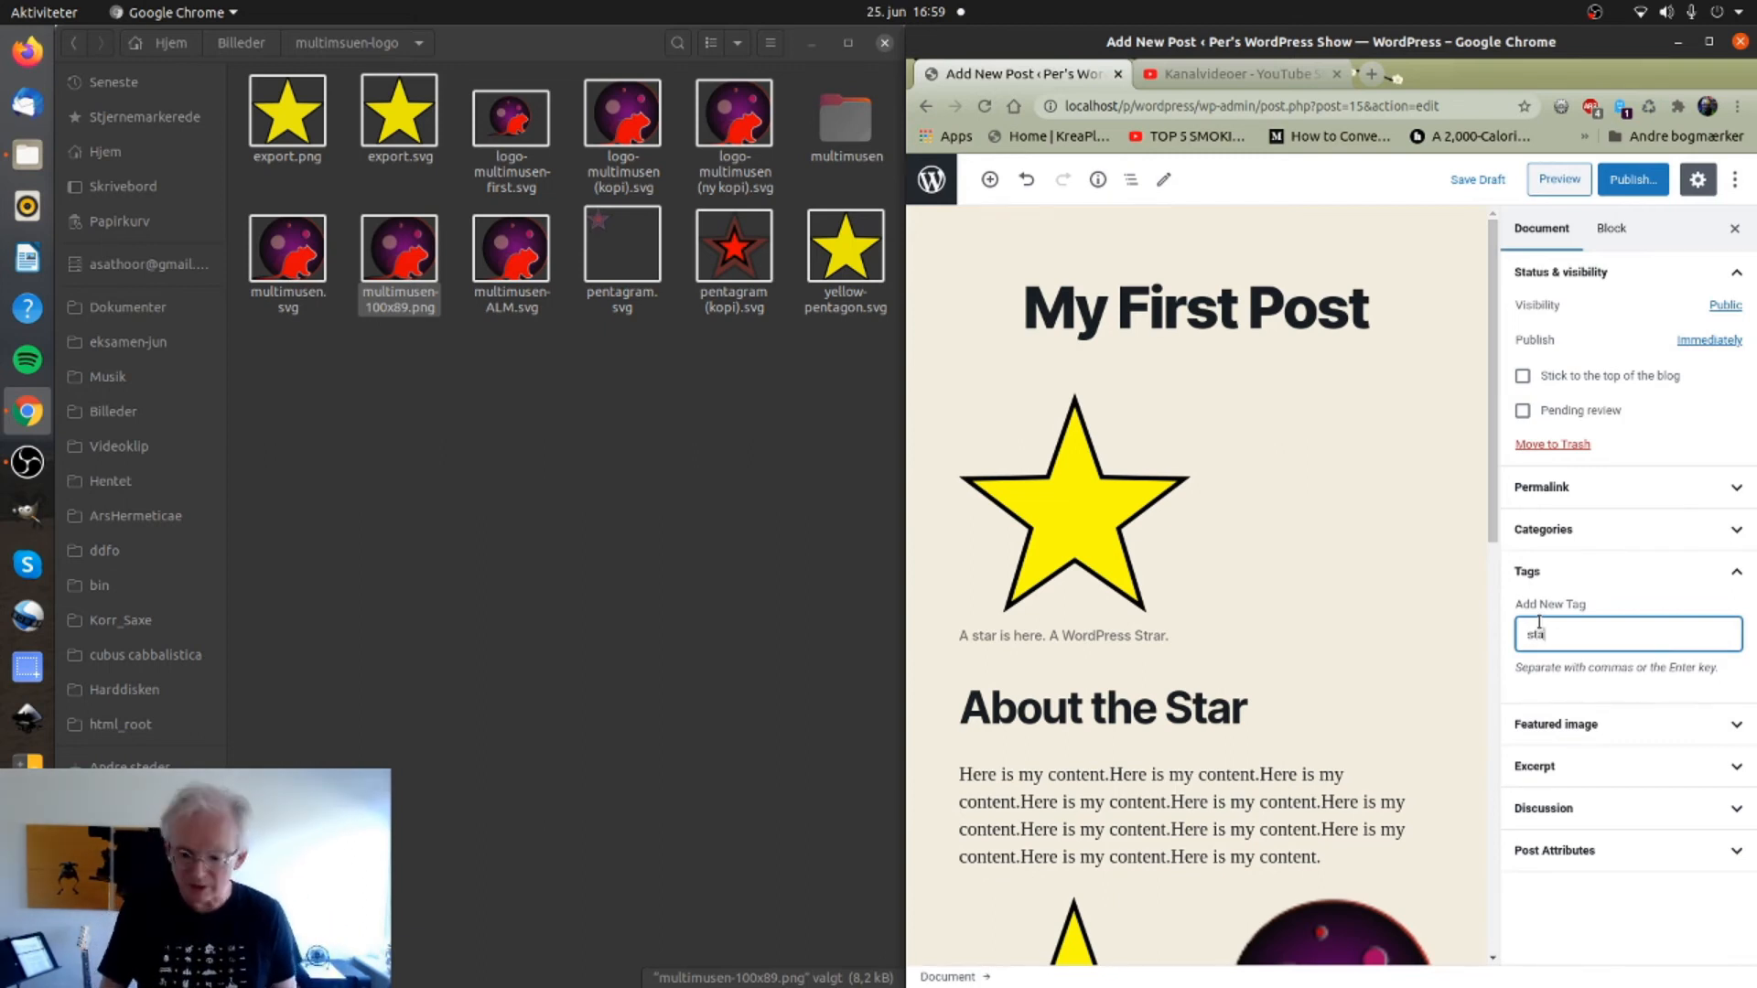
type("star")
key("Return")
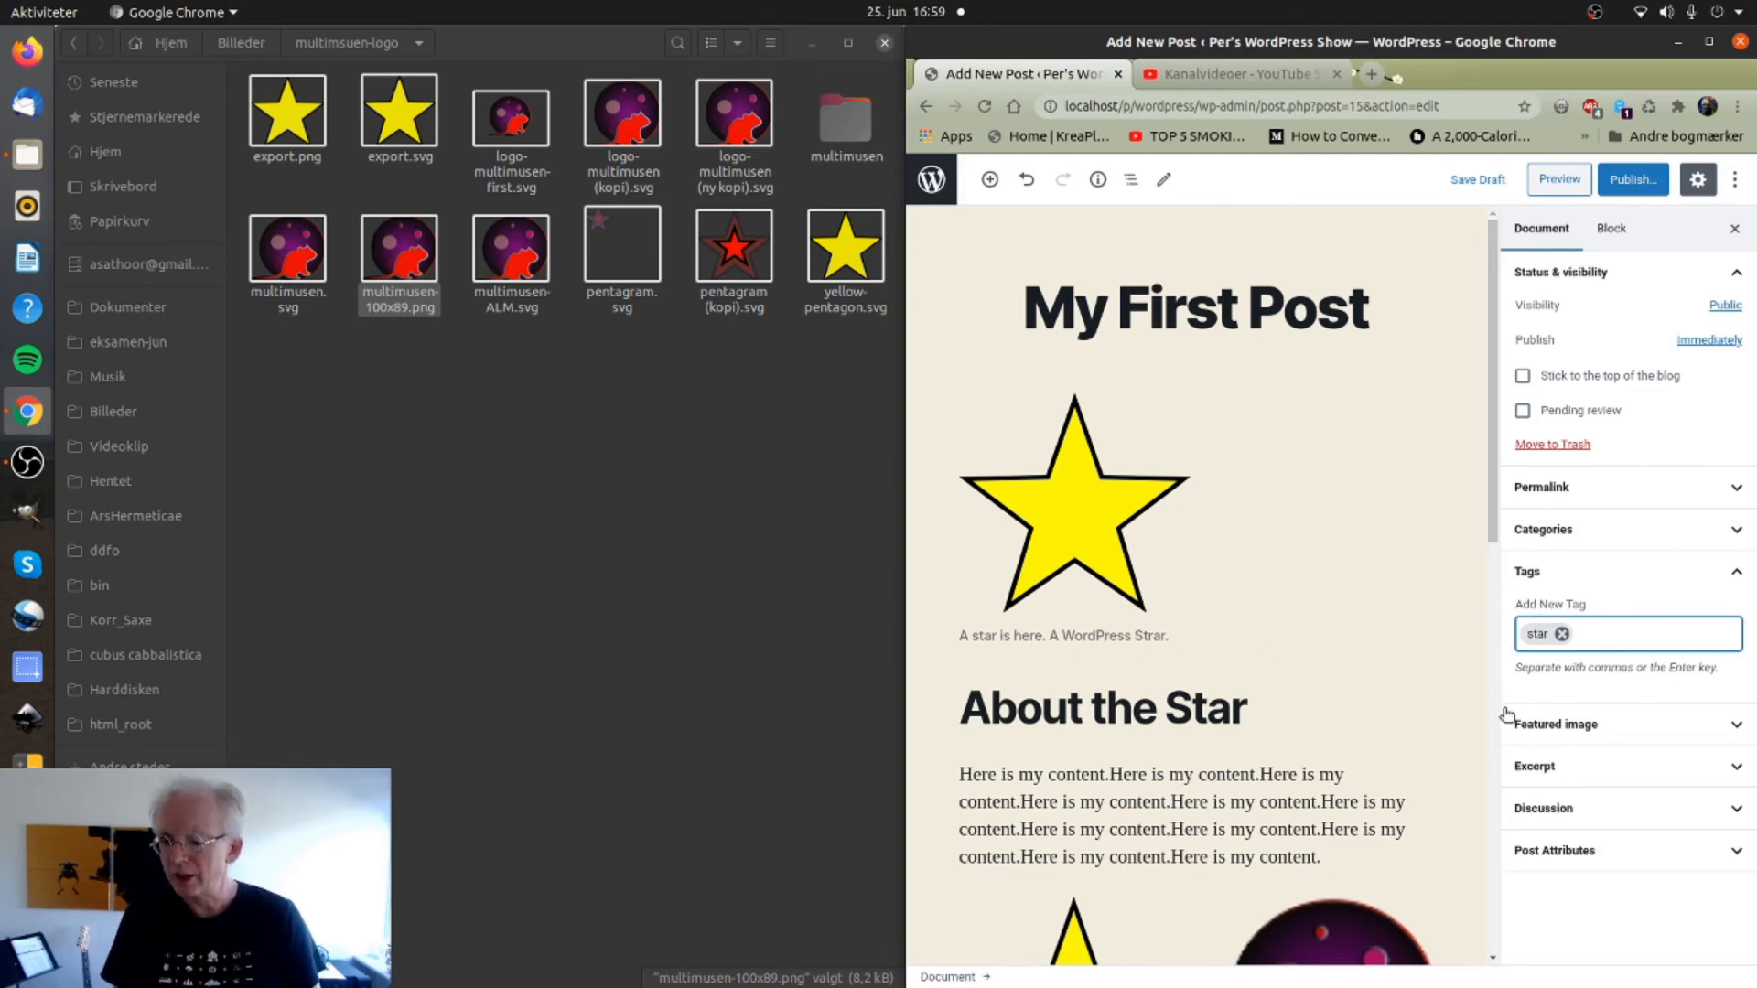
left_click(1529, 723)
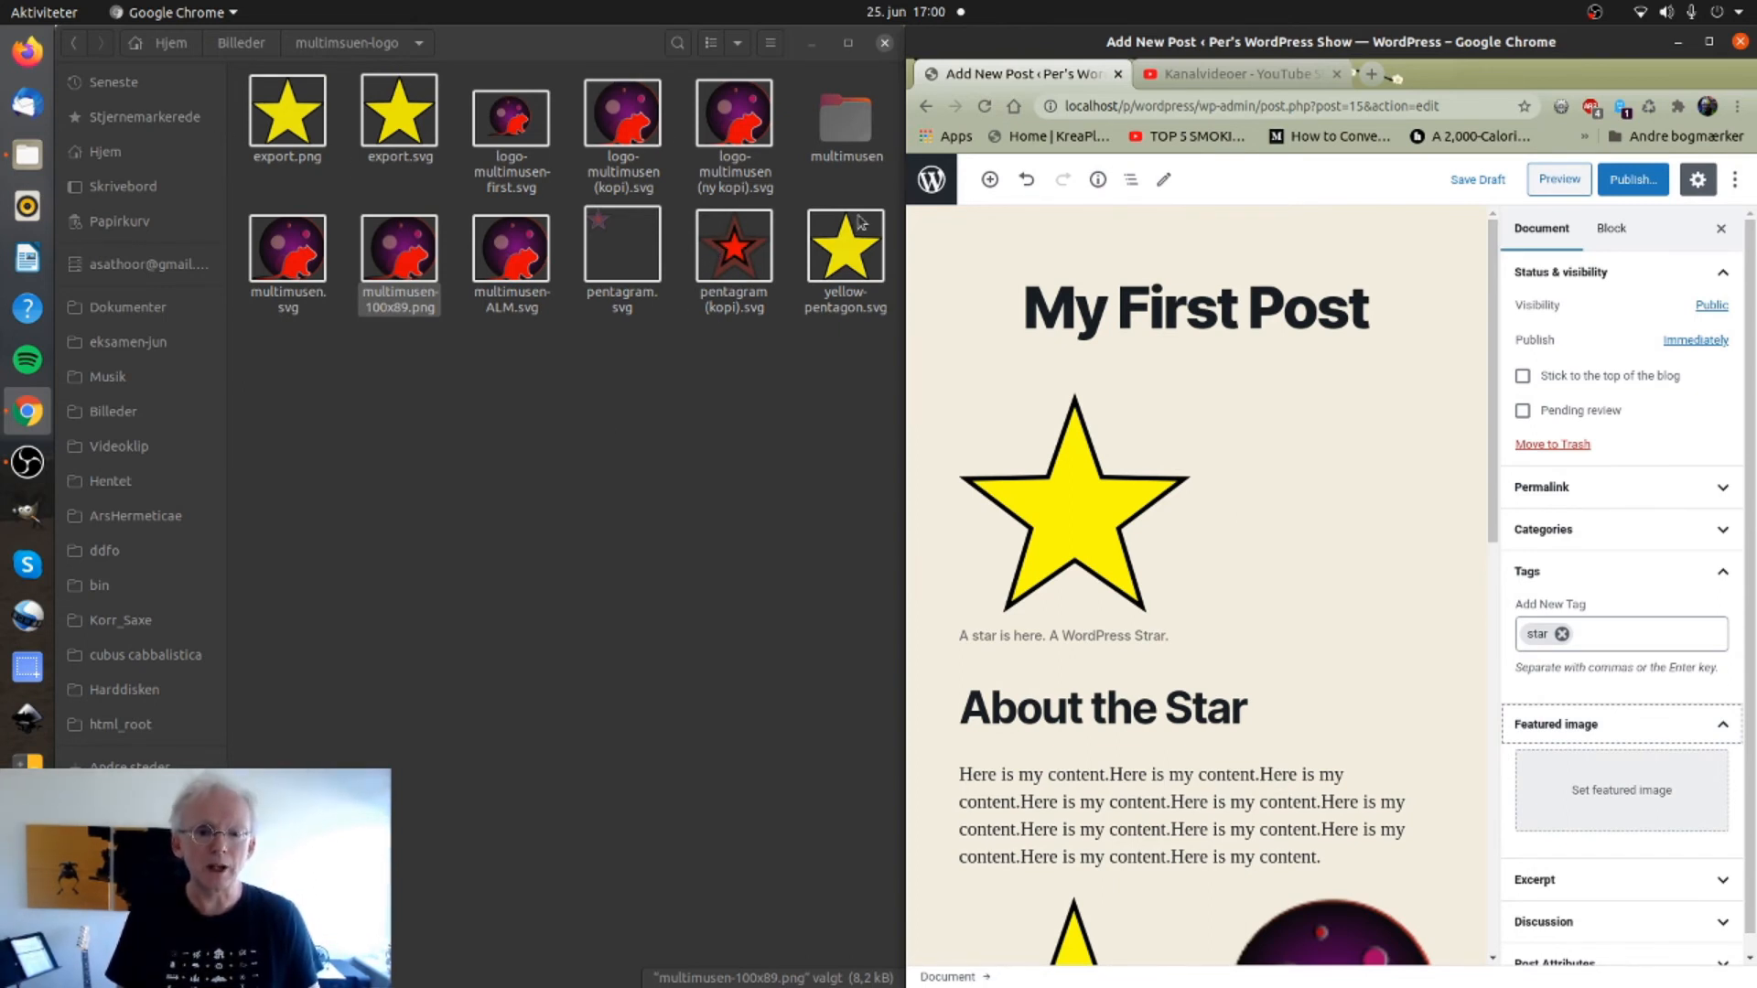
Set the yellow star image export.png as the post's featured image.
left_click_drag(287, 112, 1619, 812)
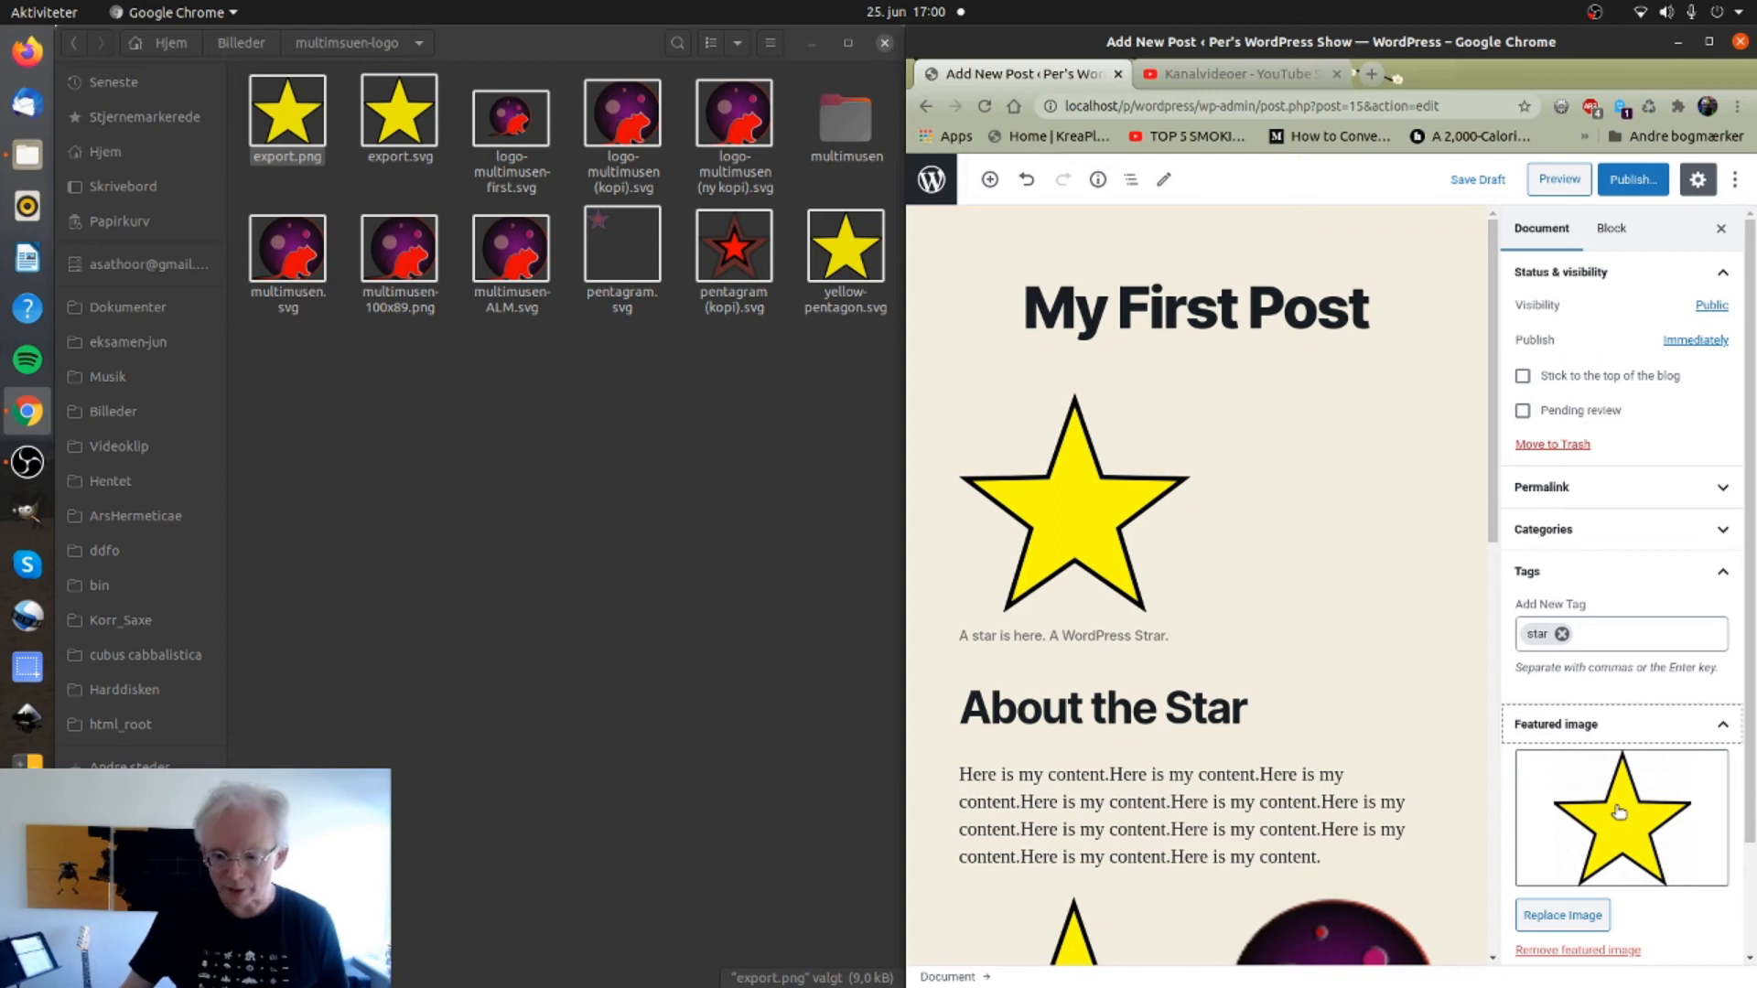
scroll(1624, 823, "down", 3)
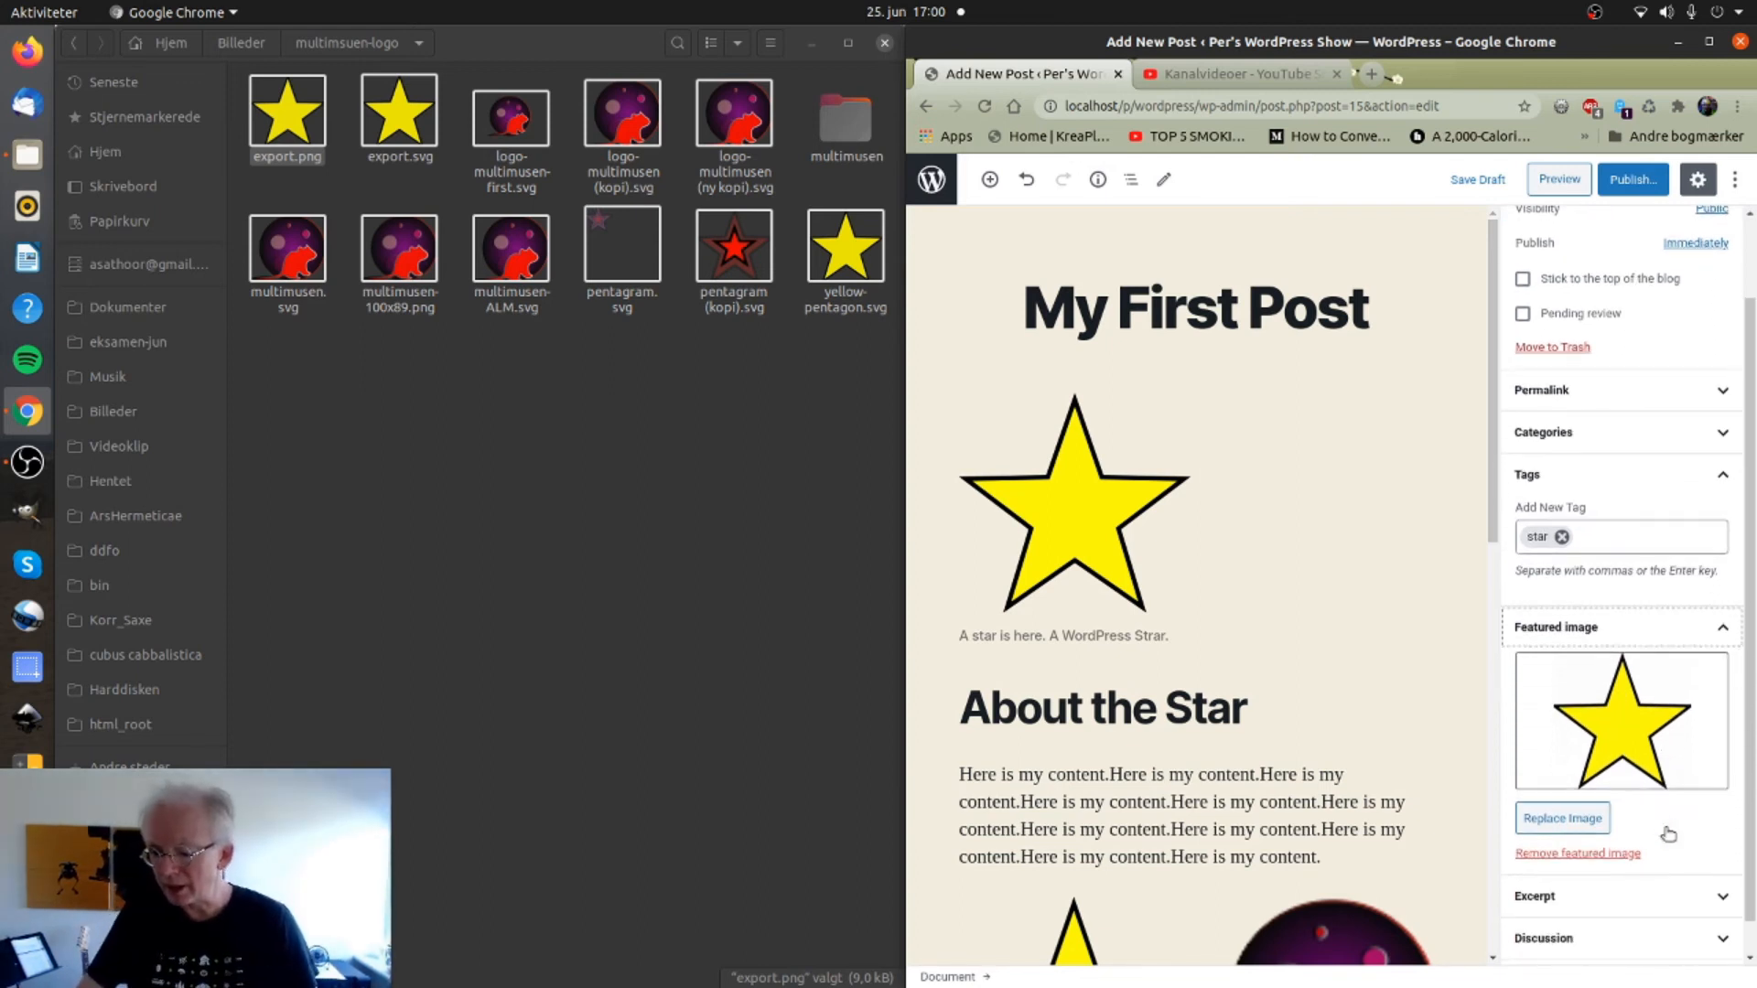
left_click(1551, 864)
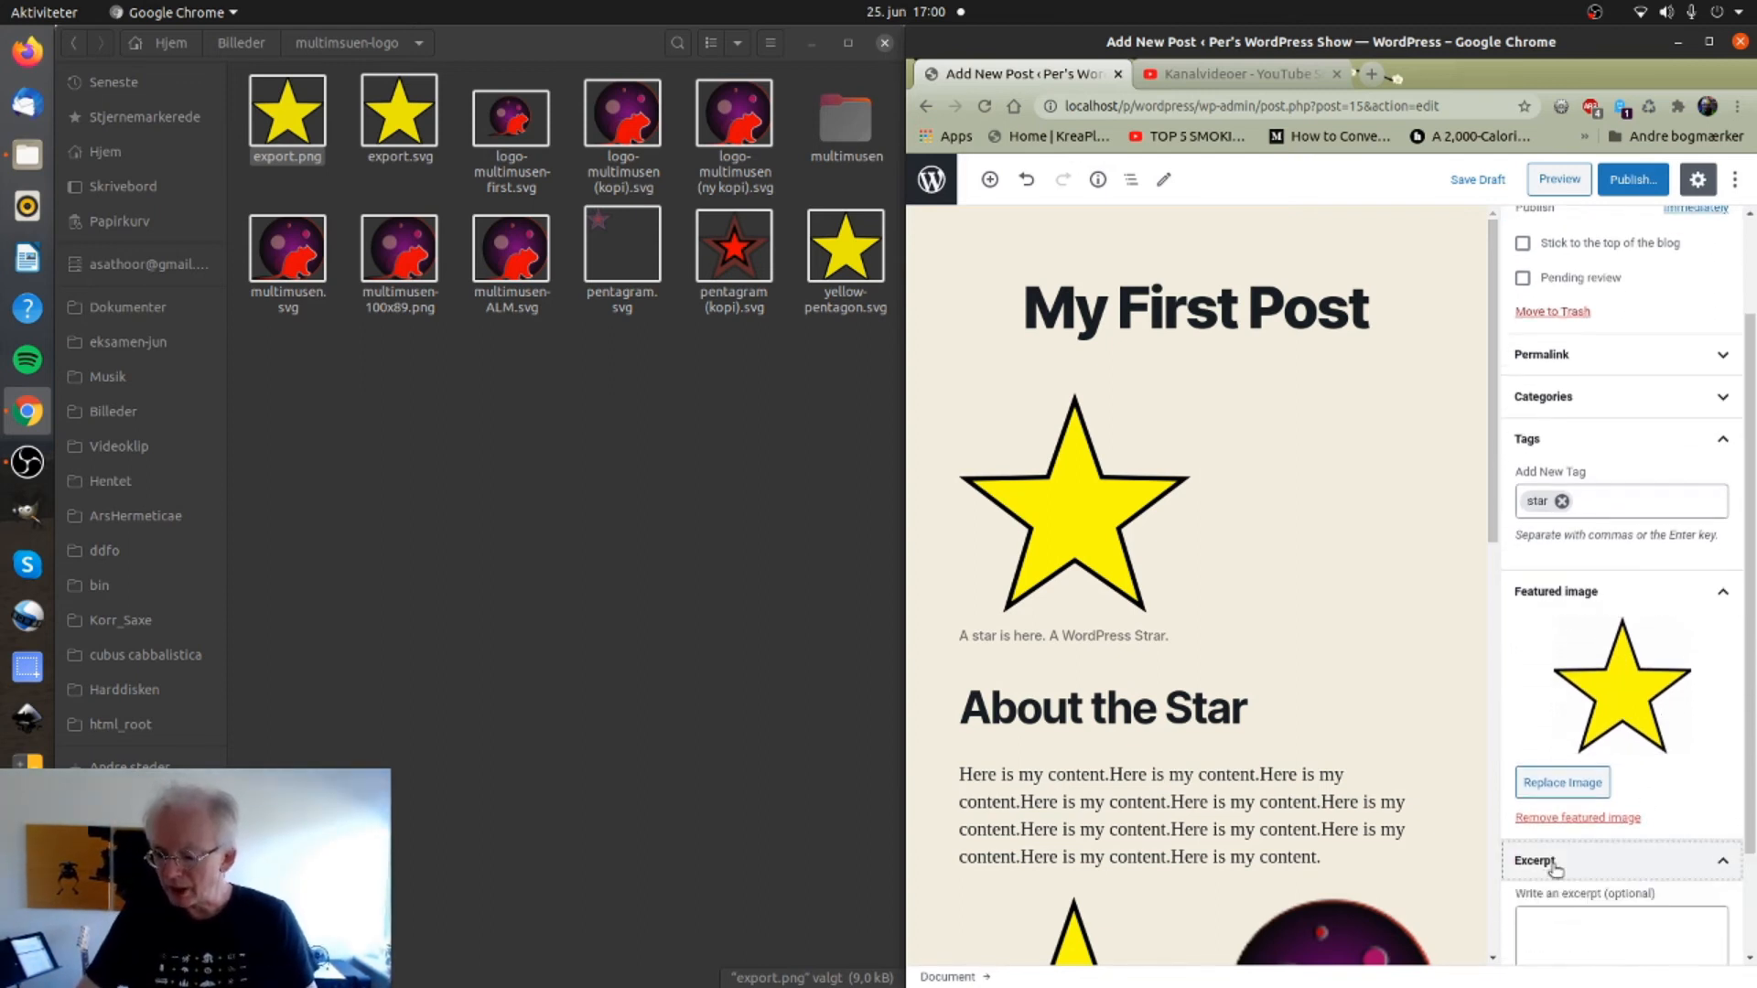
Fill the excerpt with 'Here is my content.', copied from the post paragraph.
left_click(1546, 942)
type("https://youtu.be/qaGYJlnU_Oc")
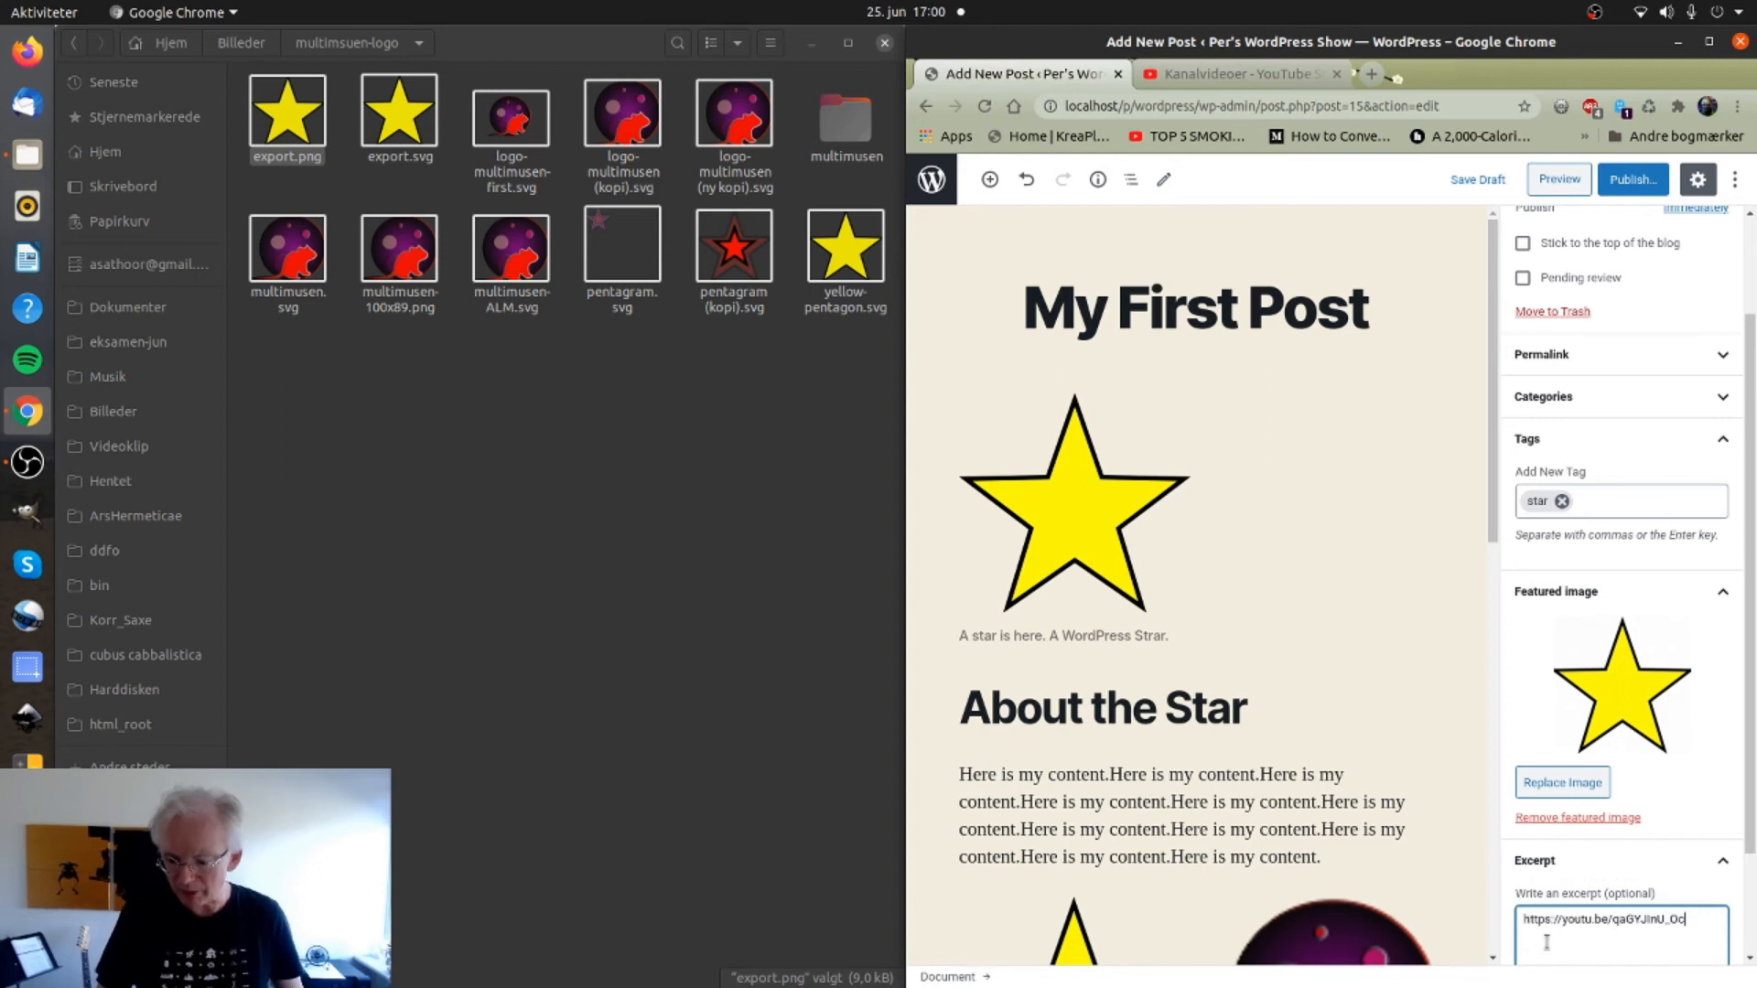
key("ctrl+a")
key("BackSpace")
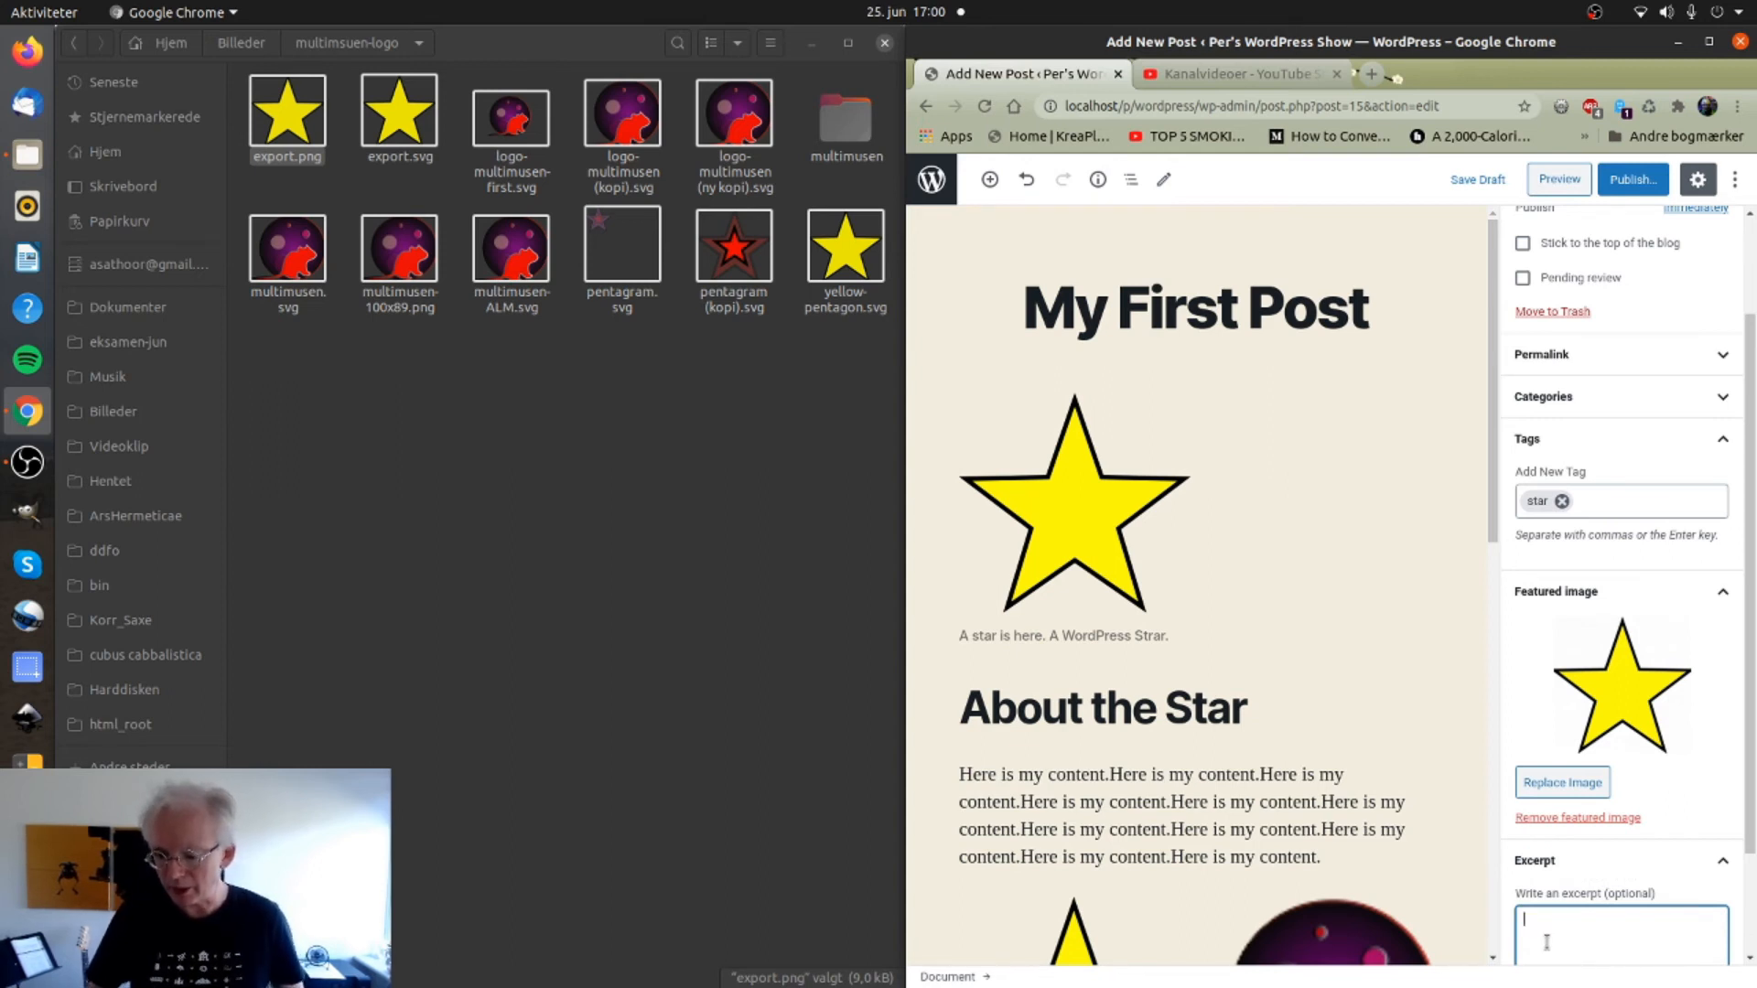
left_click_drag(958, 774, 1110, 771)
key("ctrl+c")
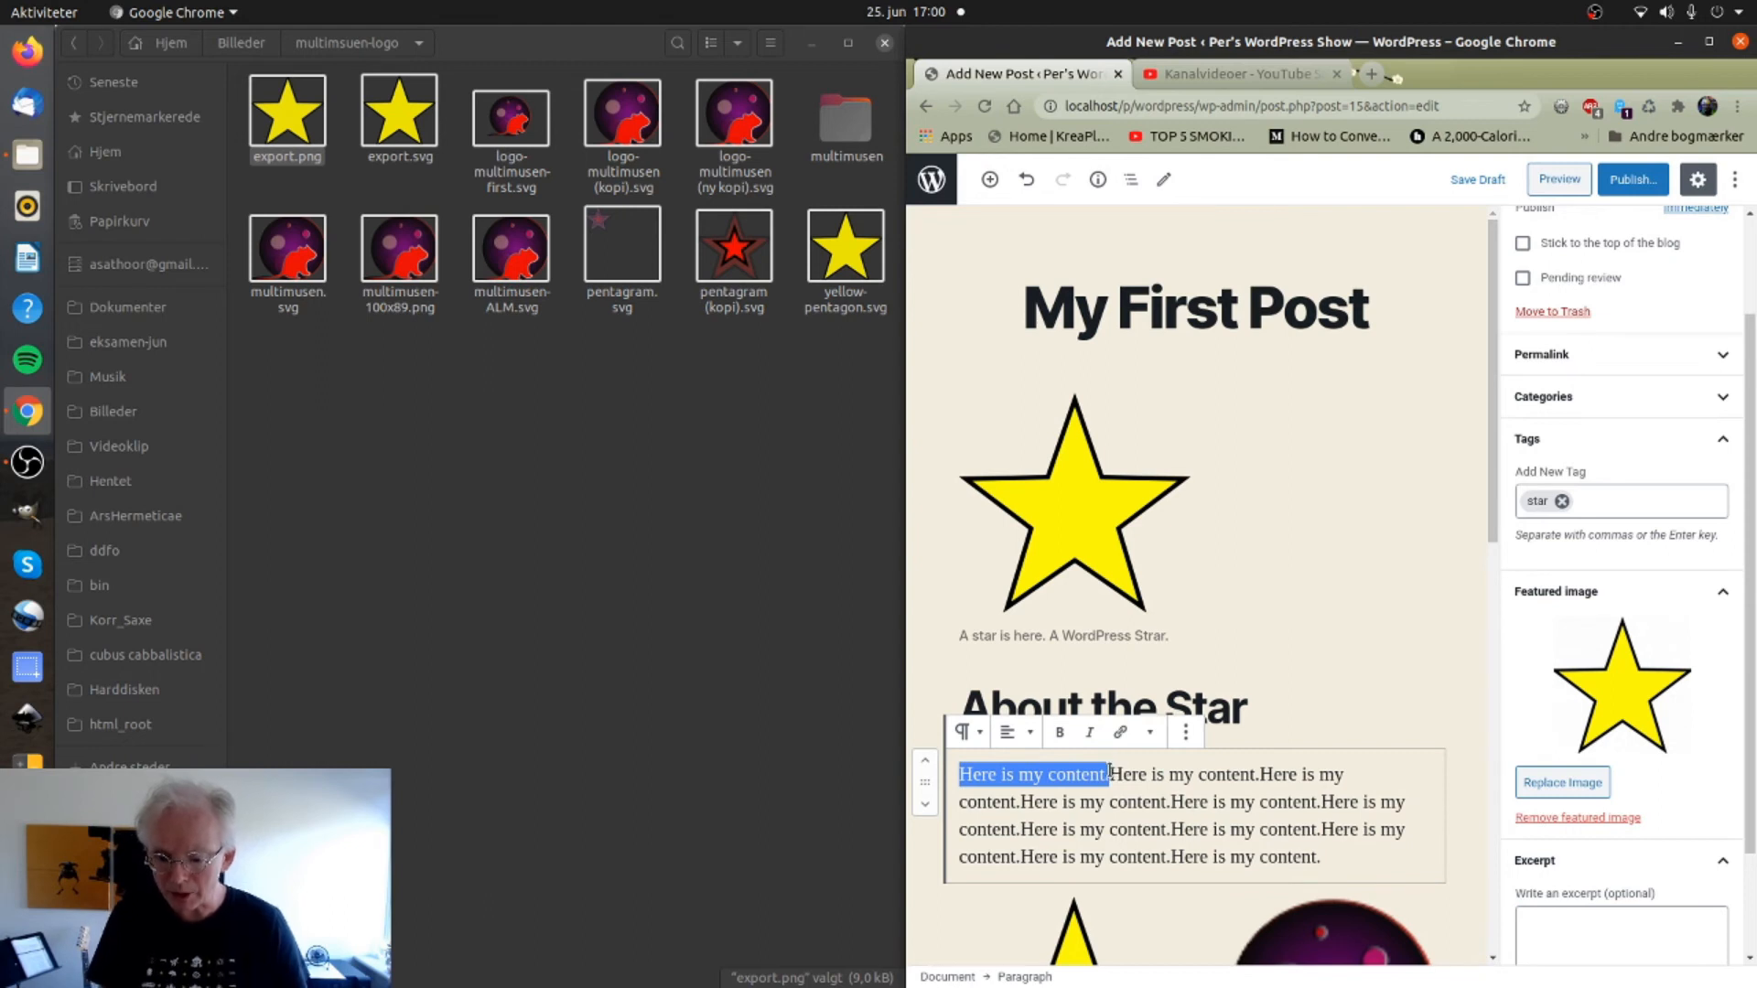
left_click(1621, 937)
key("ctrl+v")
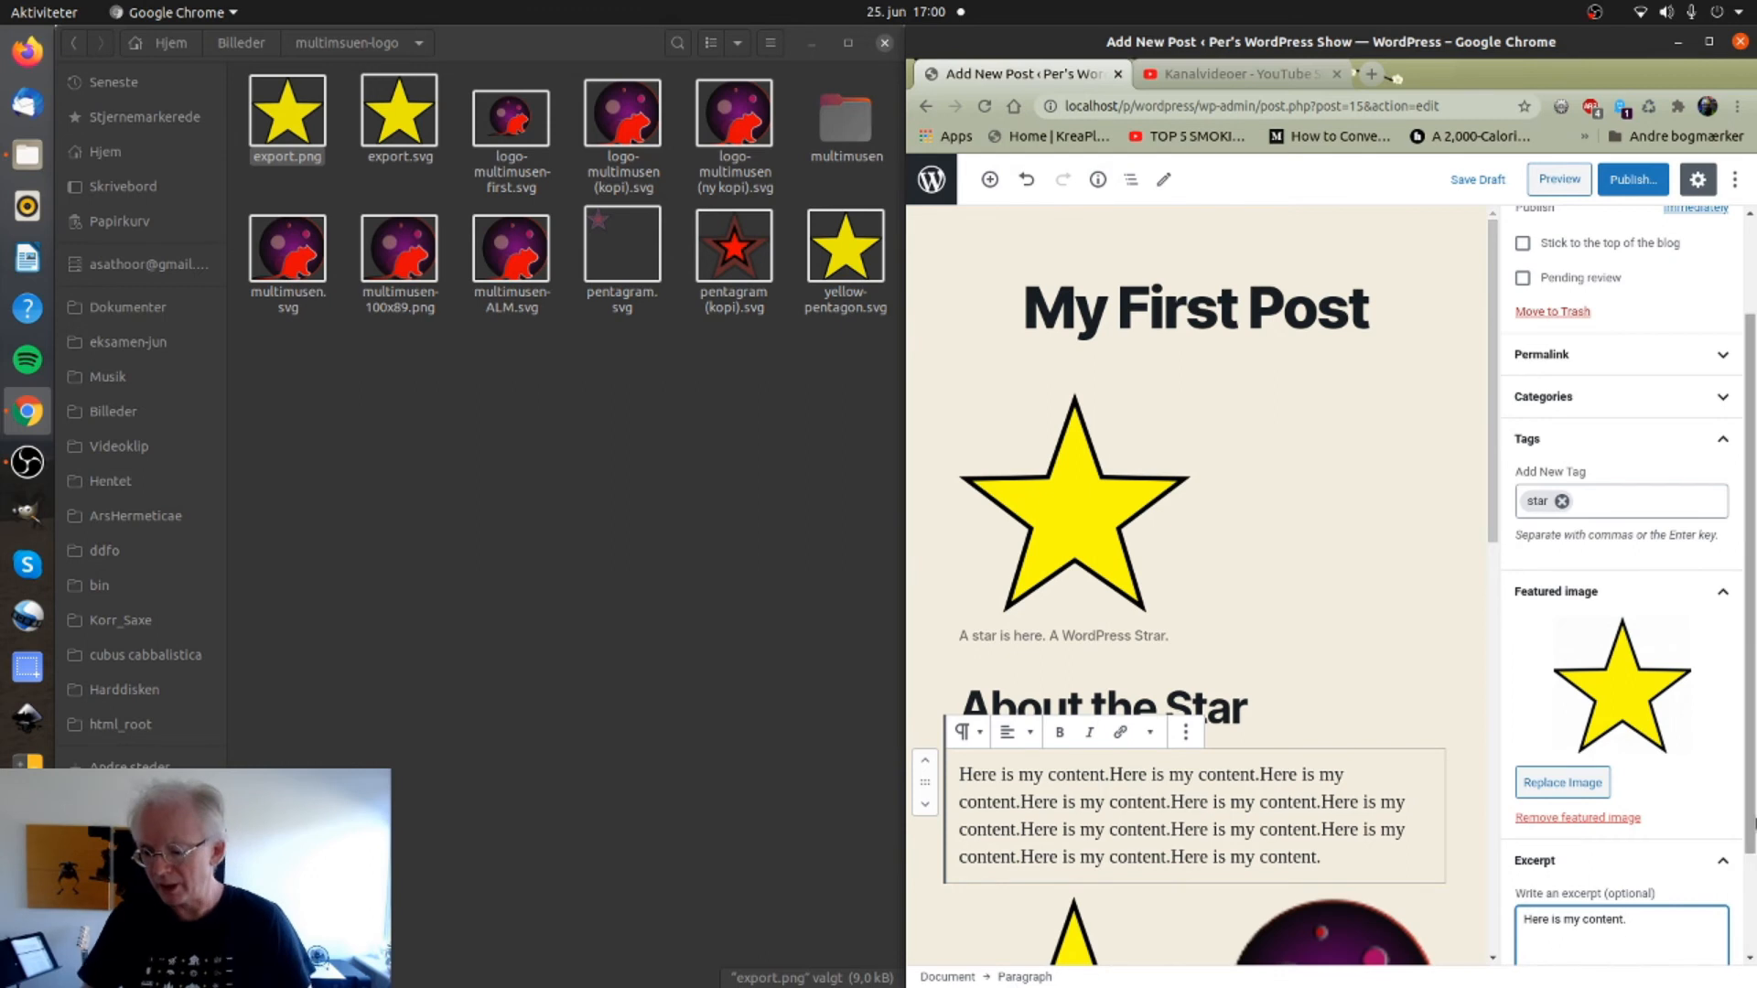
scroll(1738, 828, "down", 3)
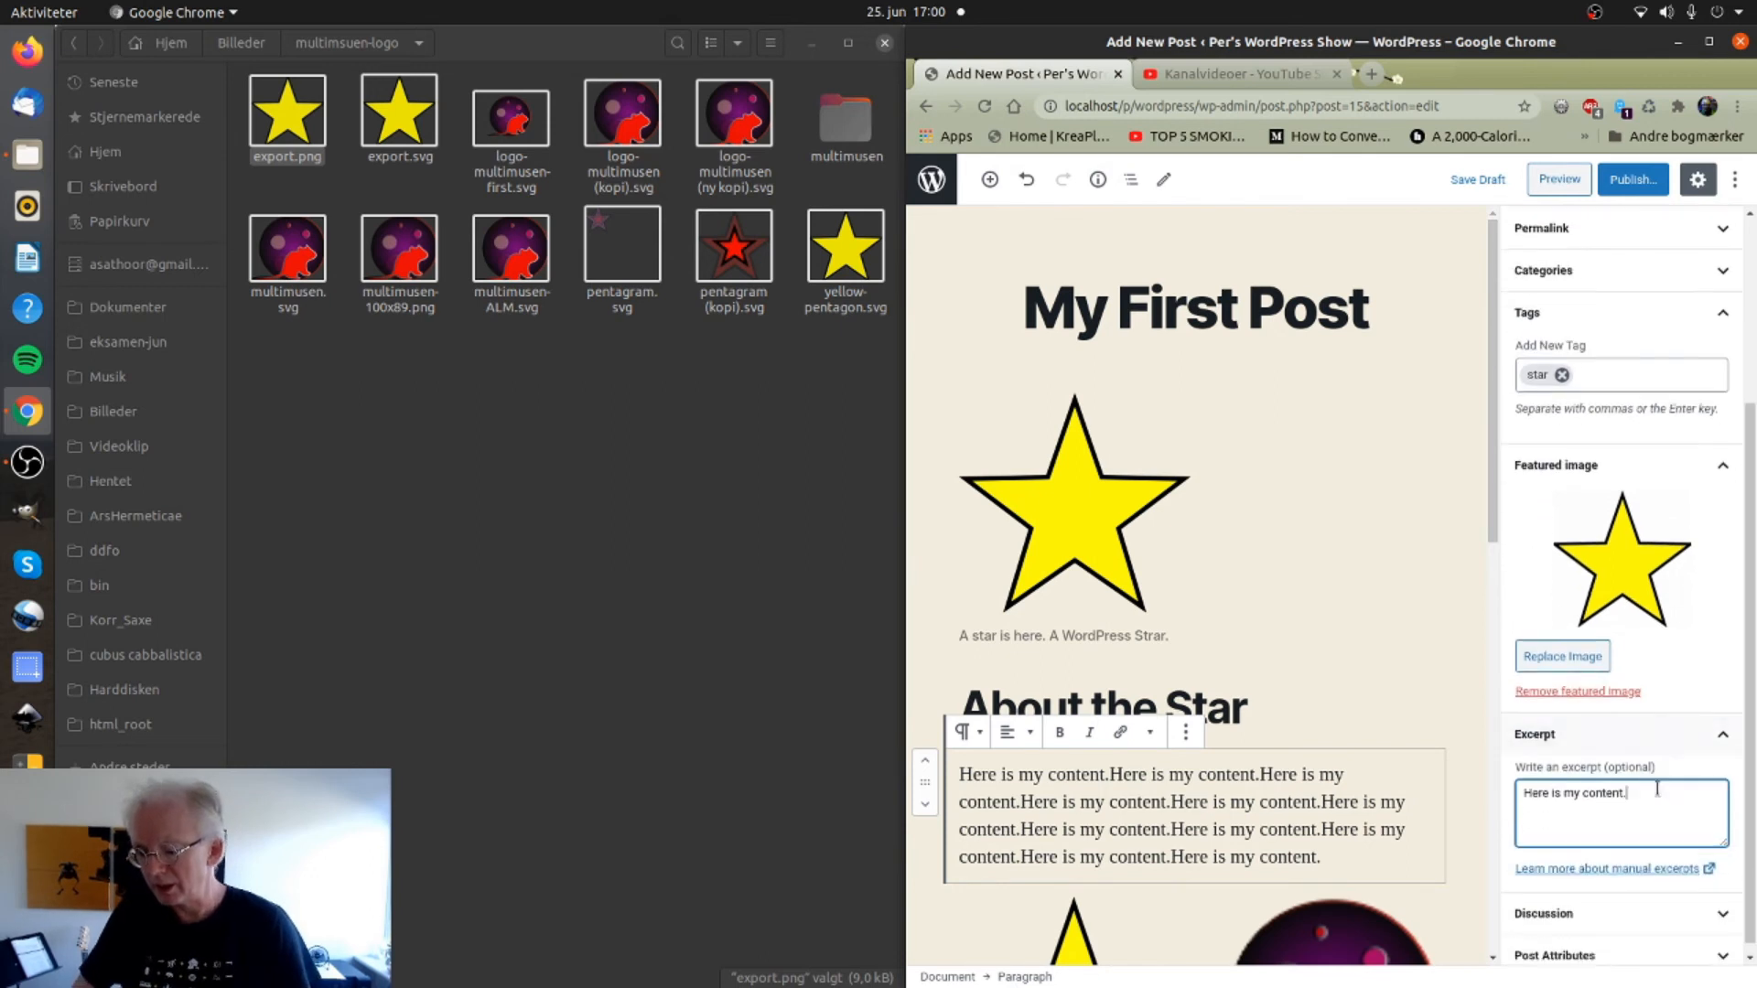
left_click(1541, 904)
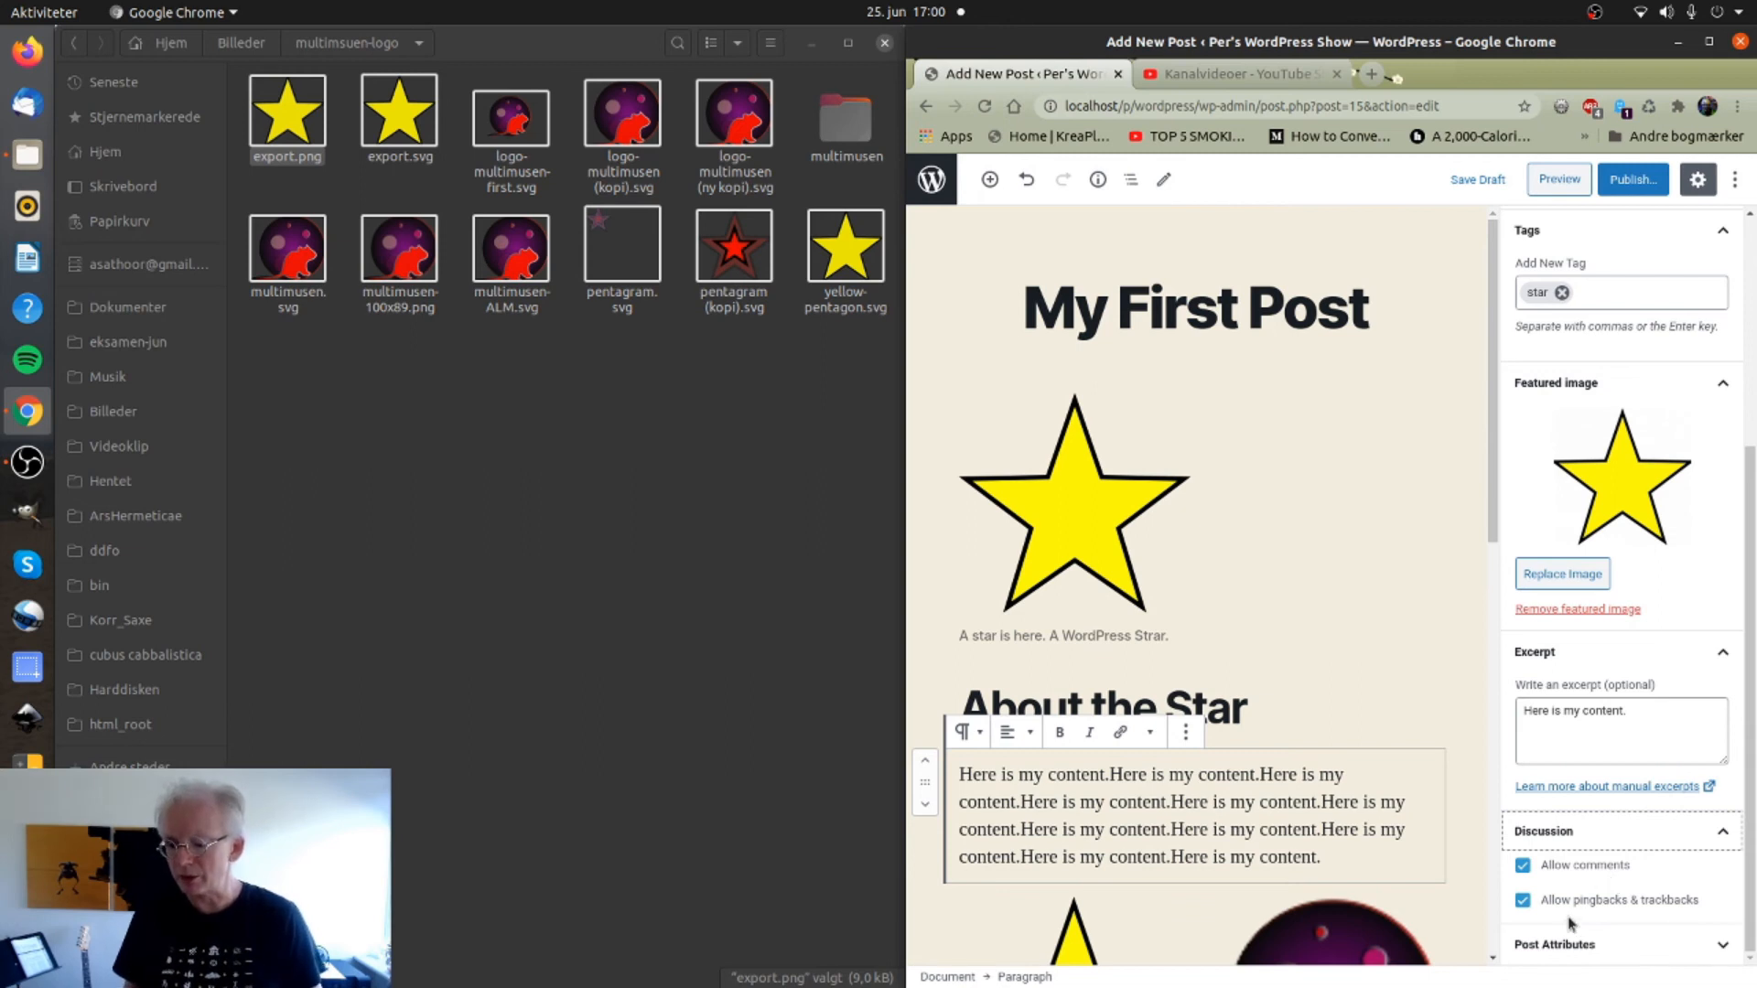
Toggle Allow comments and pingbacks off and back on, leaving both allowed.
left_click(1522, 865)
left_click(1523, 901)
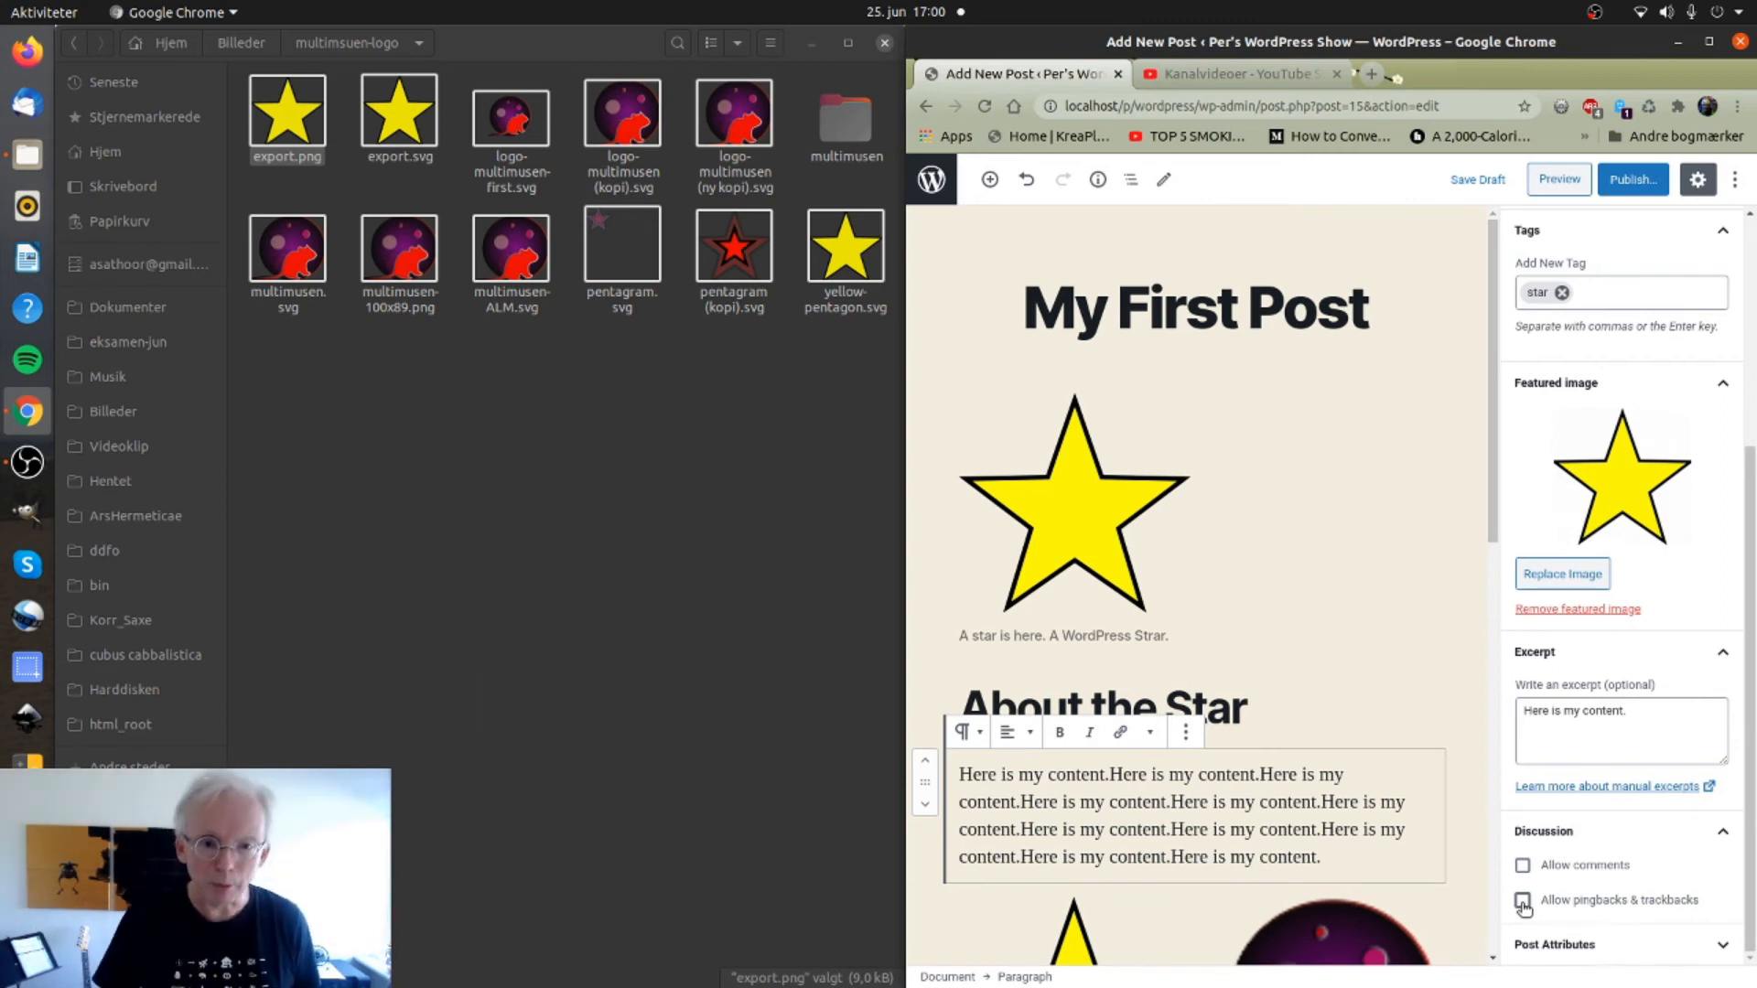
left_click(1522, 865)
left_click(1524, 901)
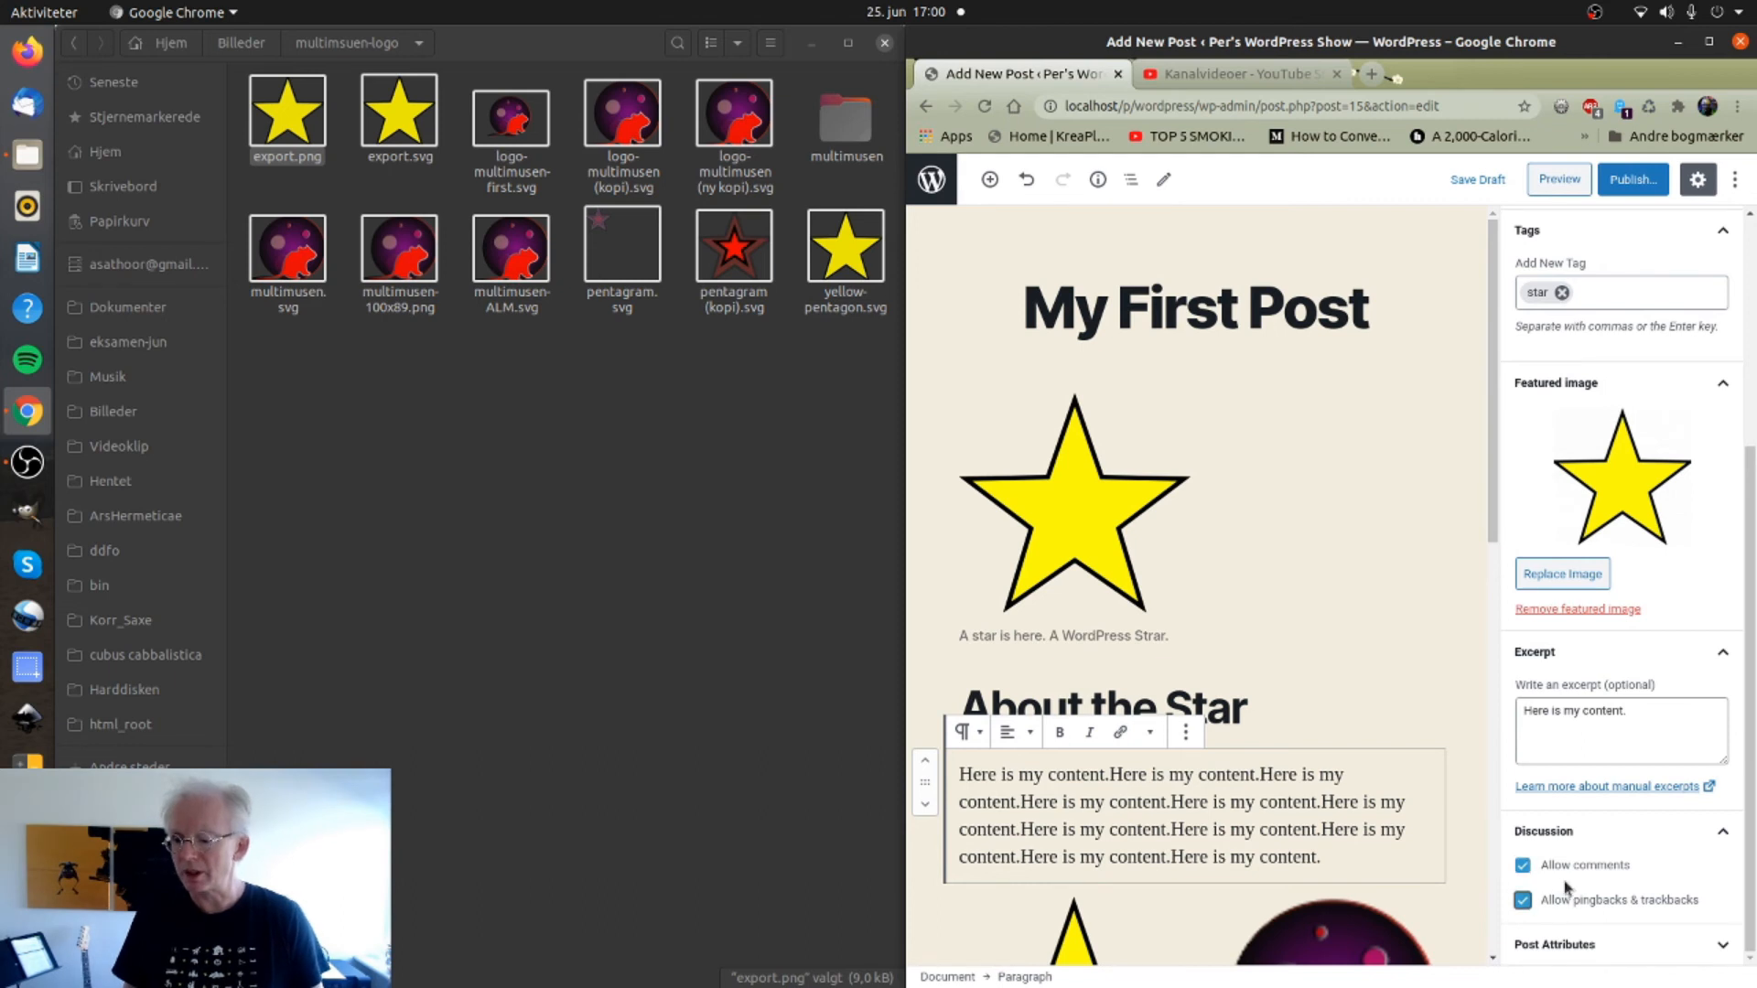
Keep Default template as the post template under Post Attributes.
left_click(1555, 948)
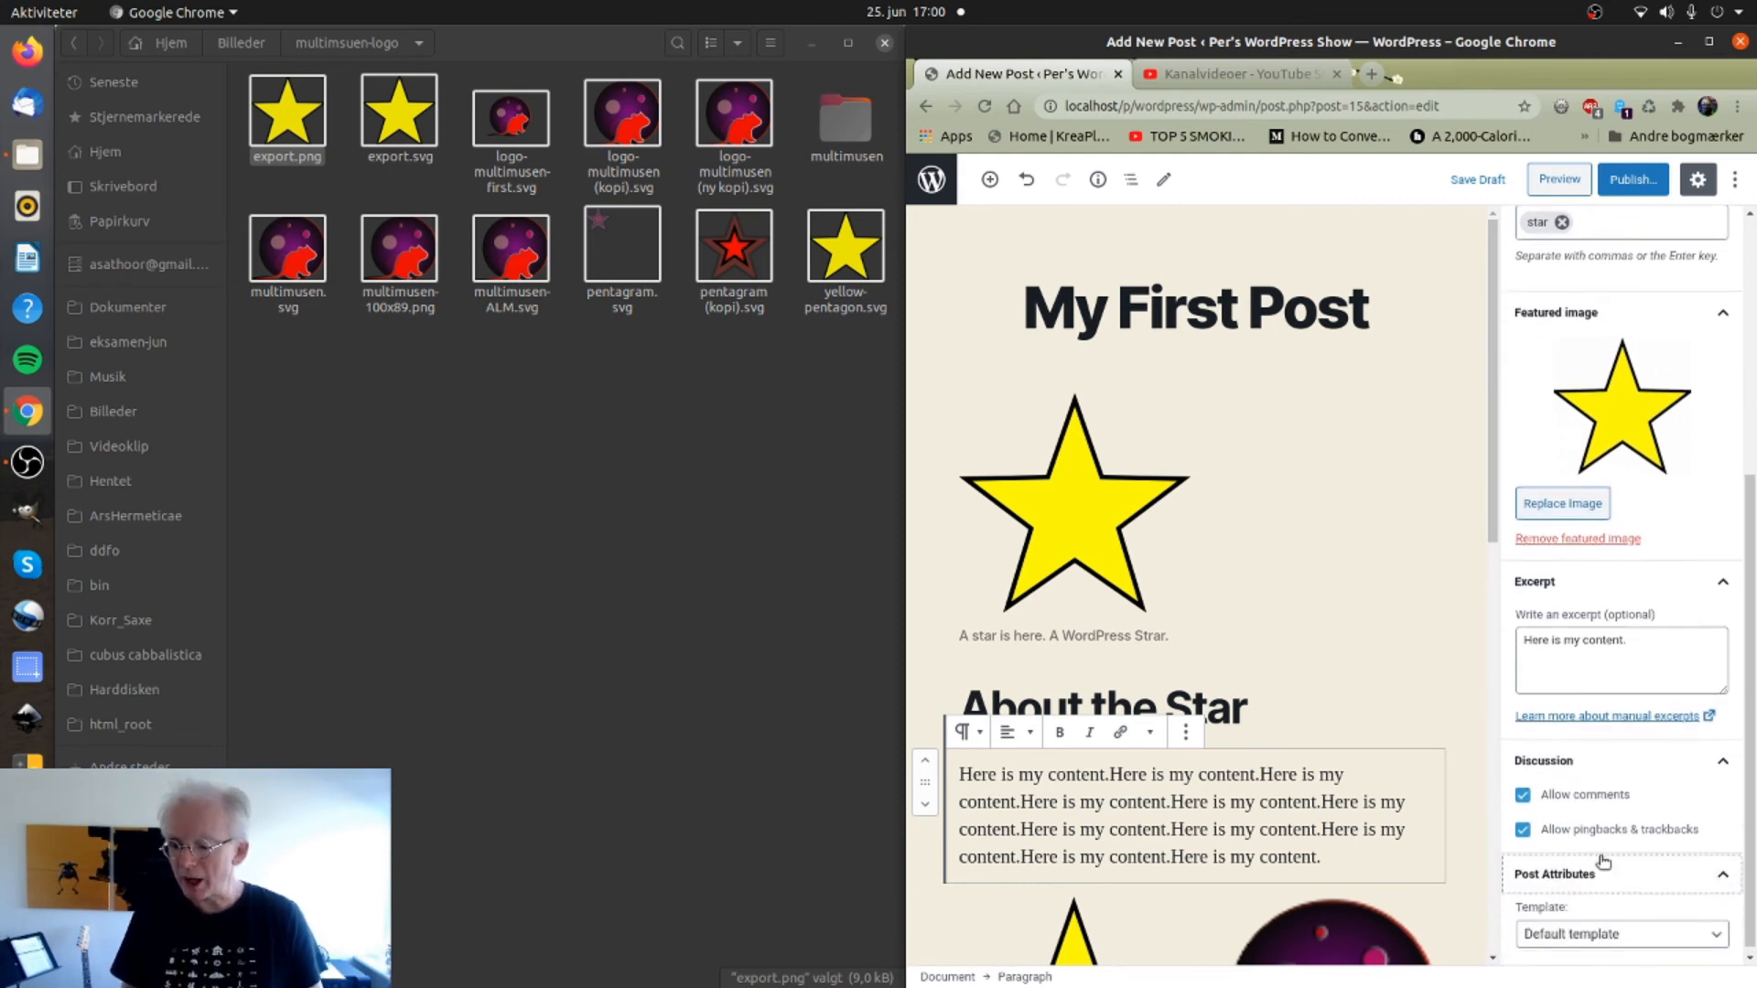
left_click(1585, 930)
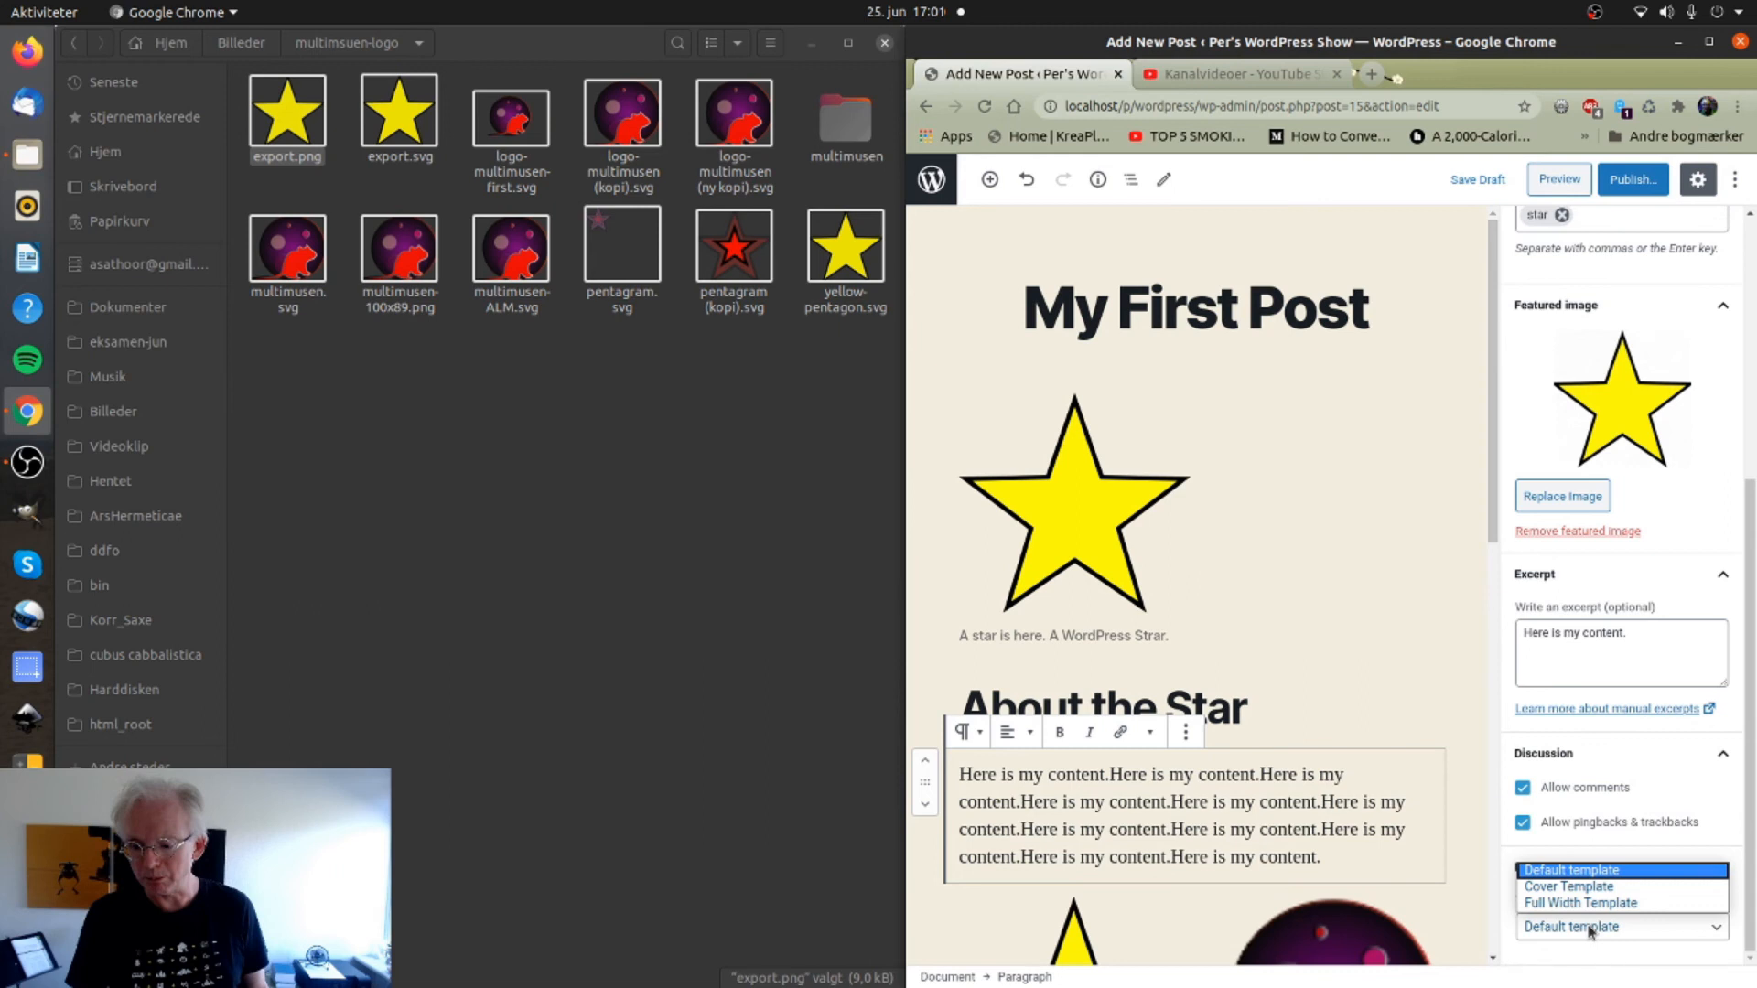
left_click(1558, 871)
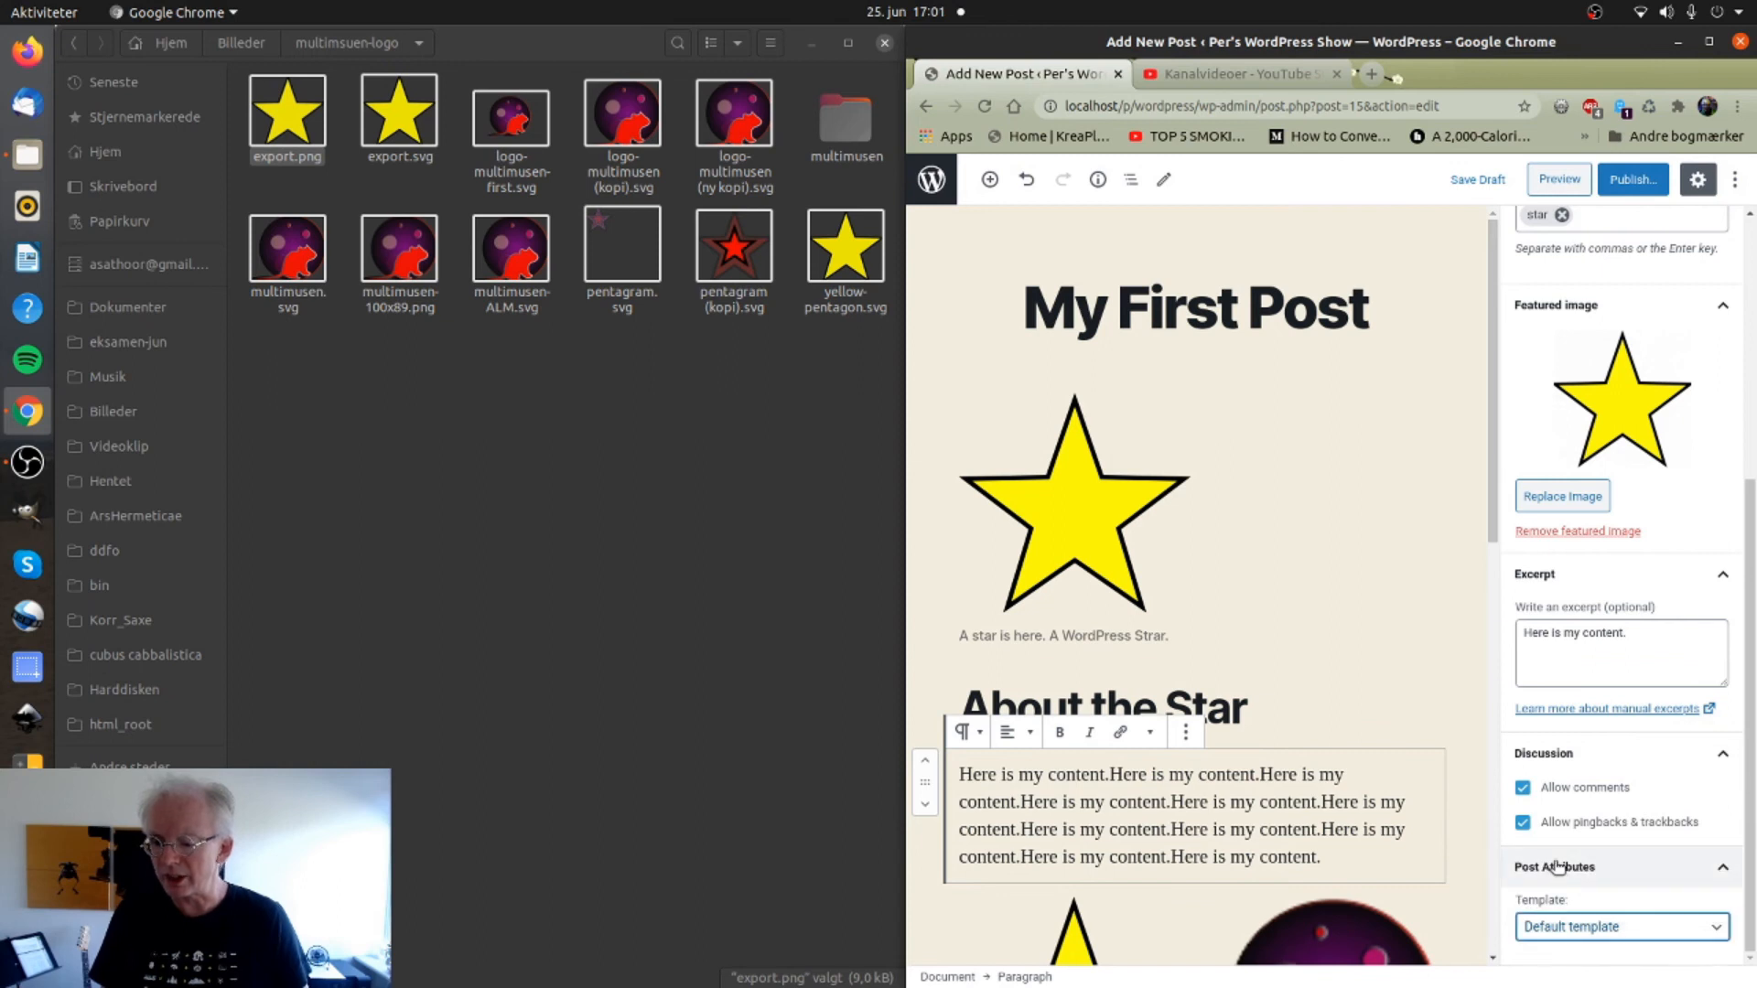
Publish 'My First Post' and confirm it in the pre-publish panel.
left_click(1635, 180)
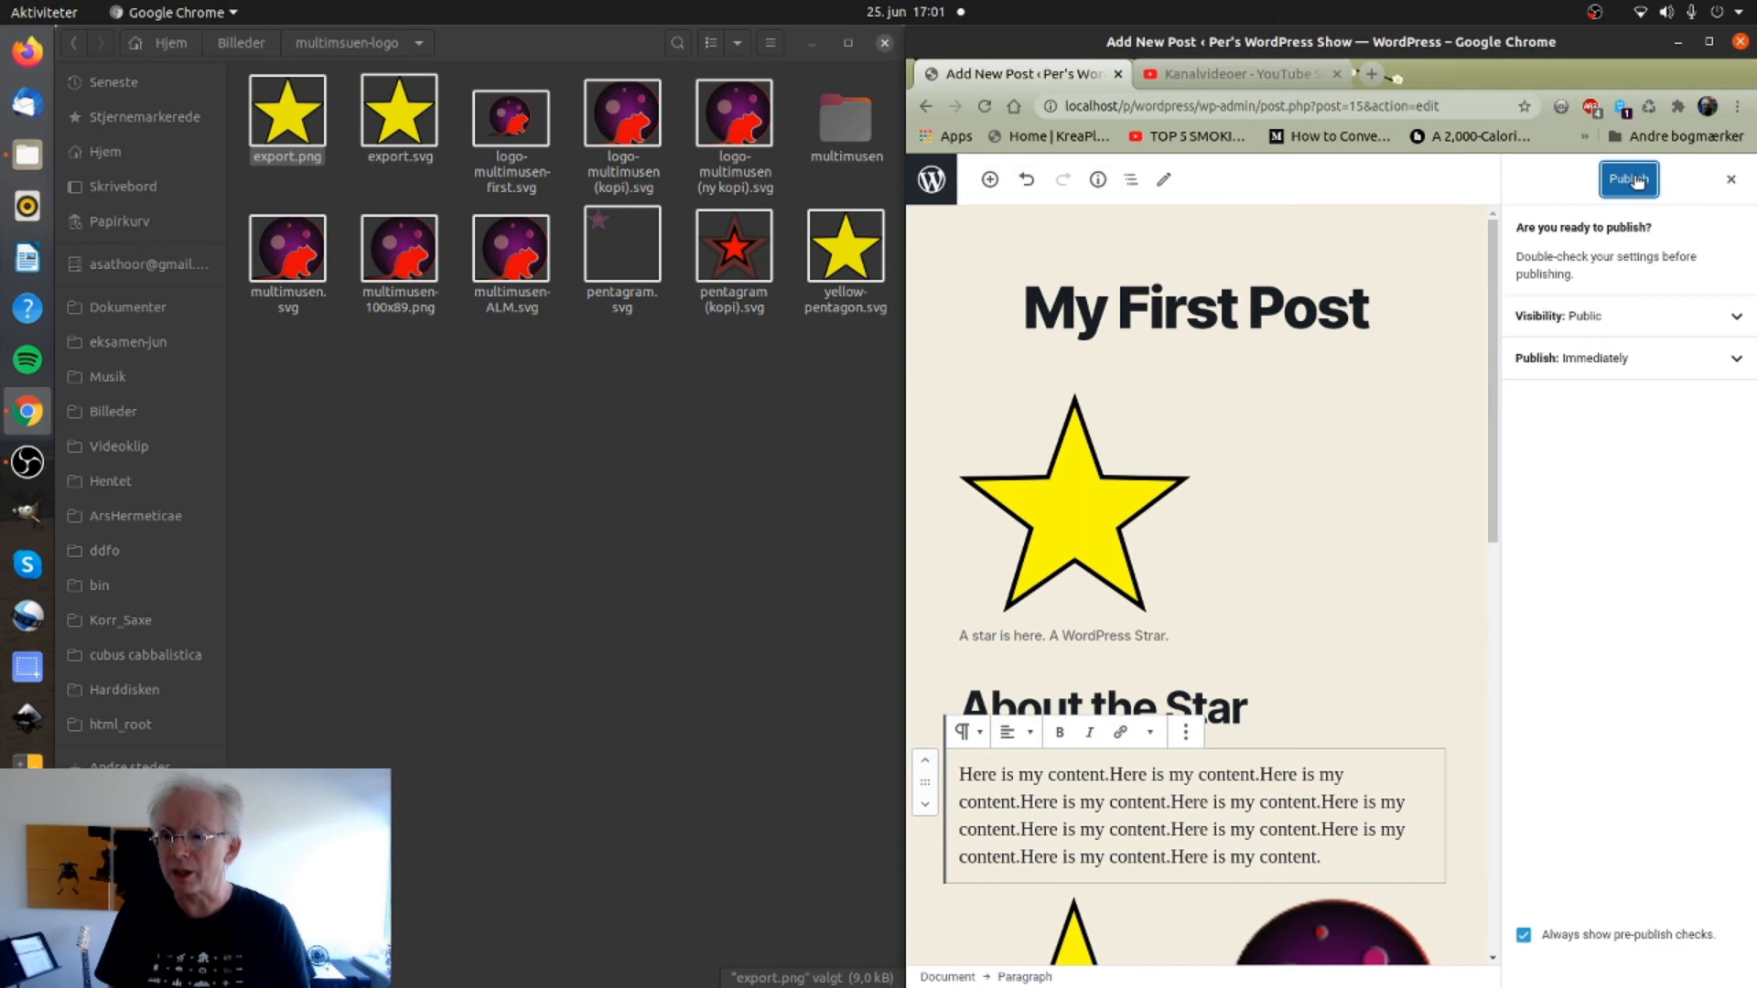
left_click(1637, 180)
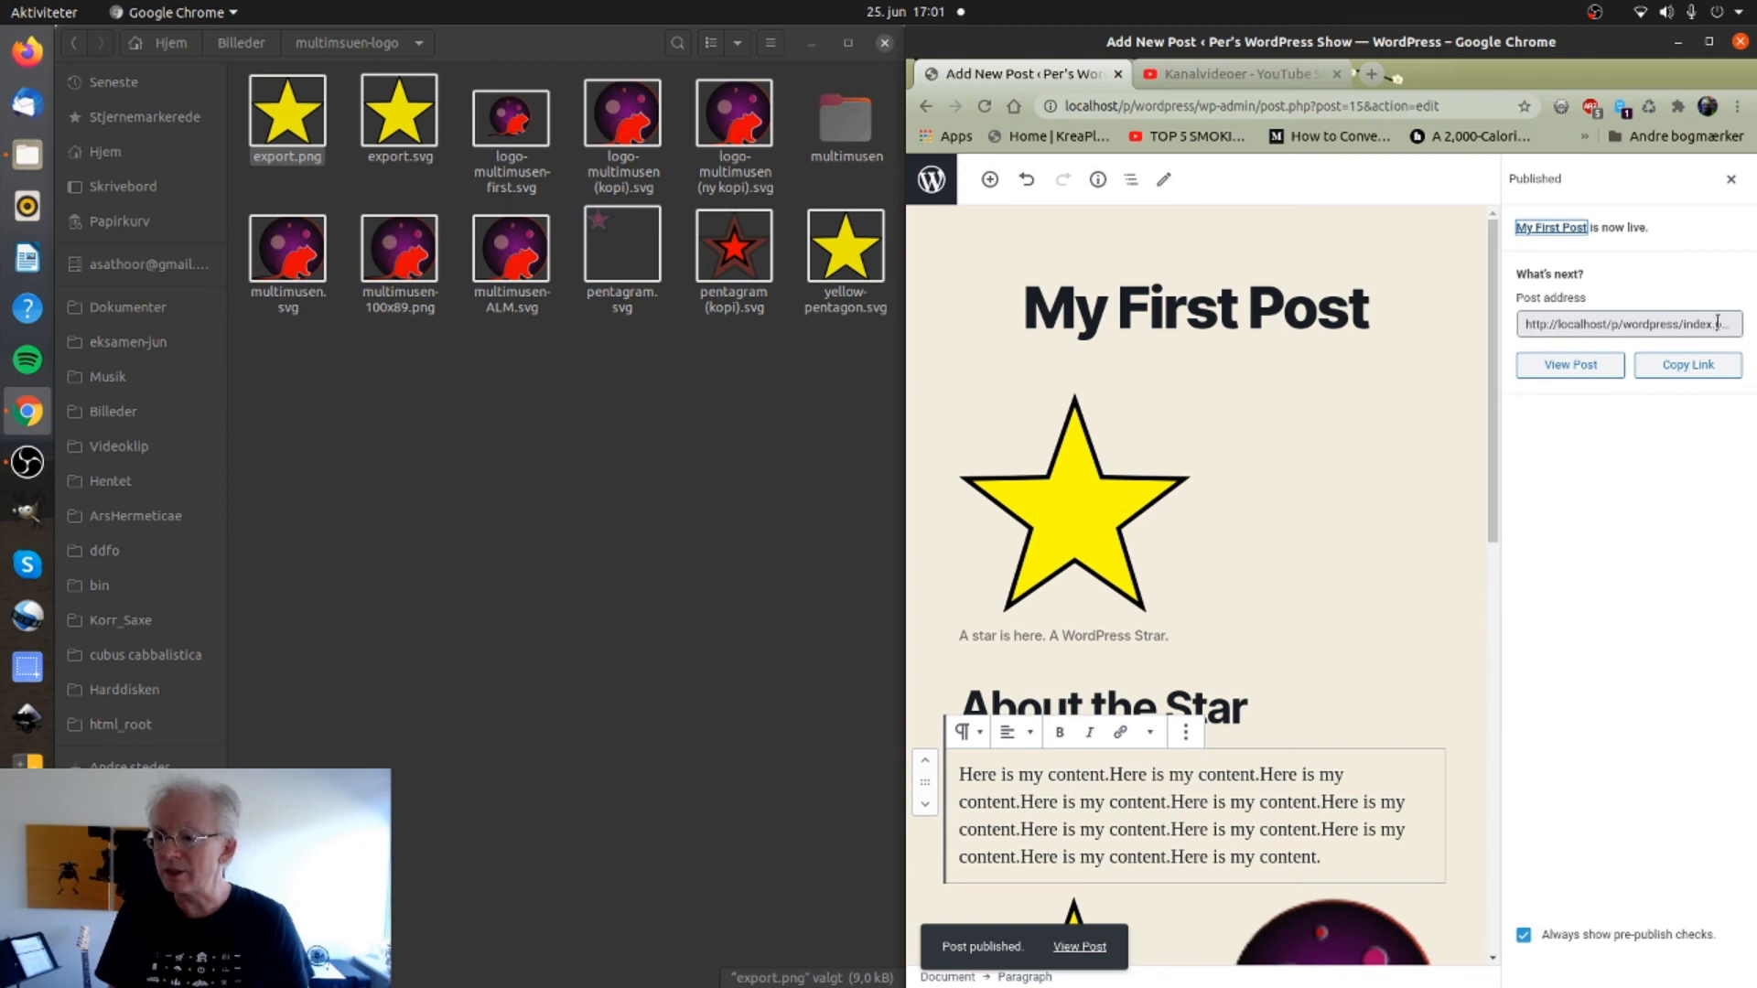
View the live 'My First Post' page and scroll through the stars, text, gallery and video.
left_click(1573, 367)
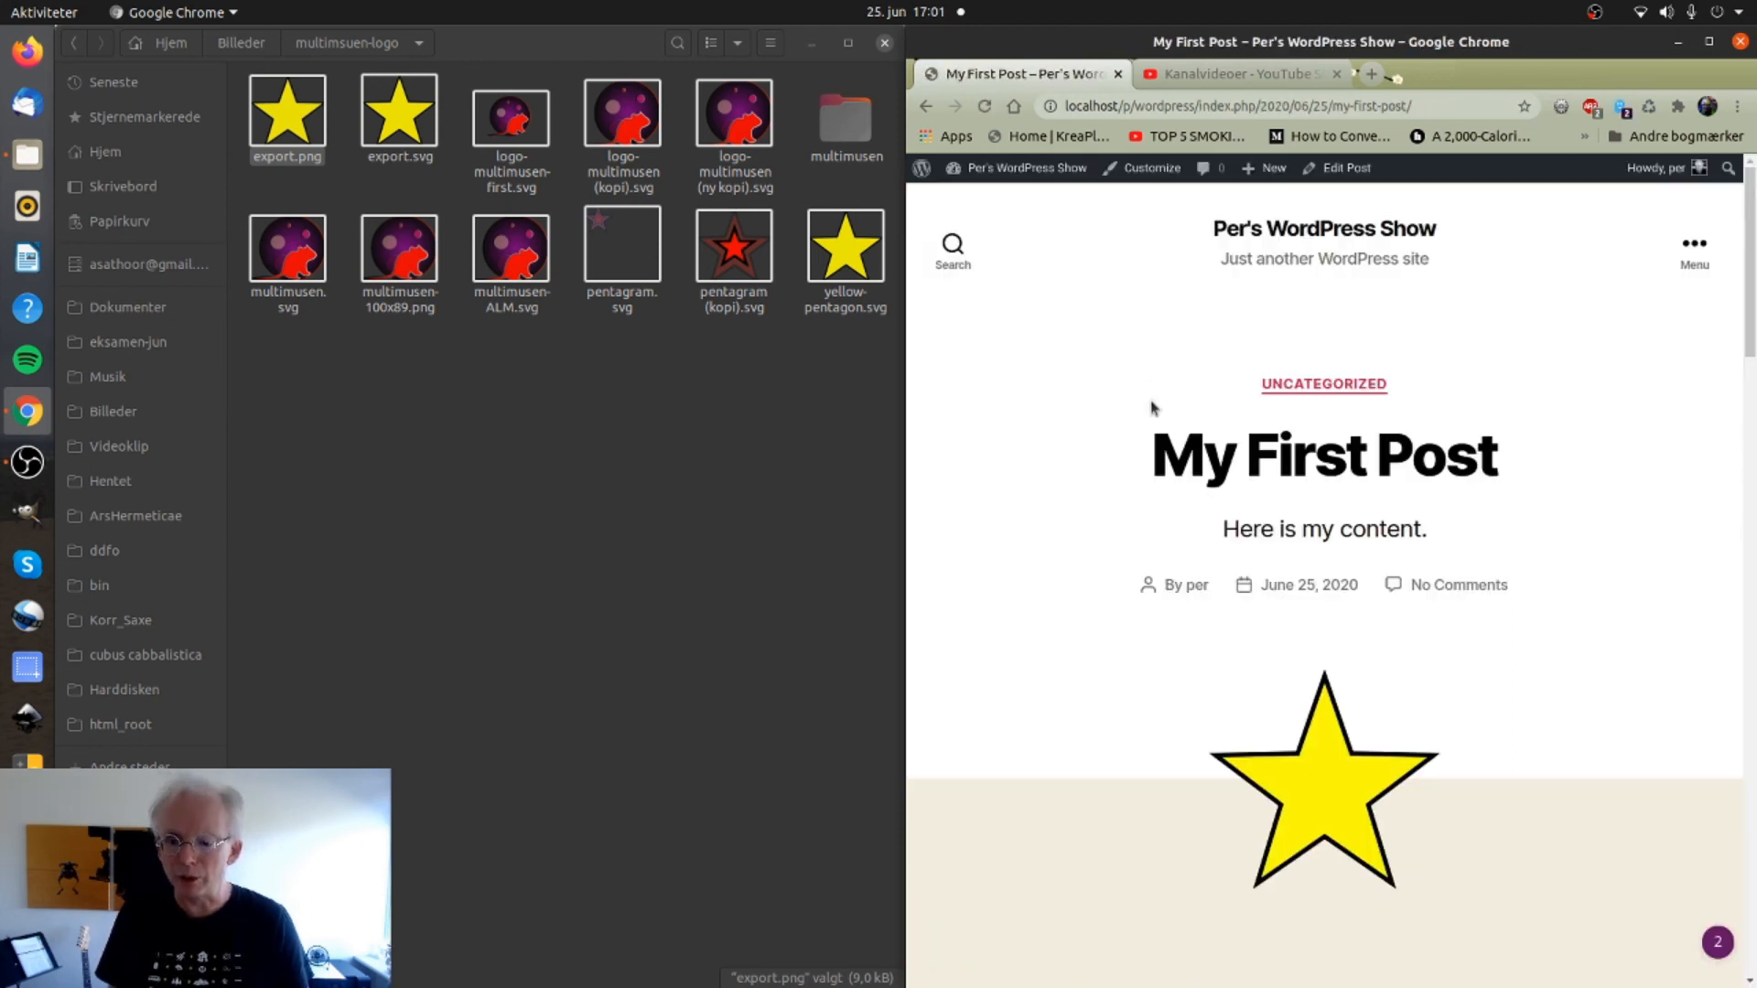
scroll(1121, 439, "down", 3)
scroll(1109, 455, "up", 2)
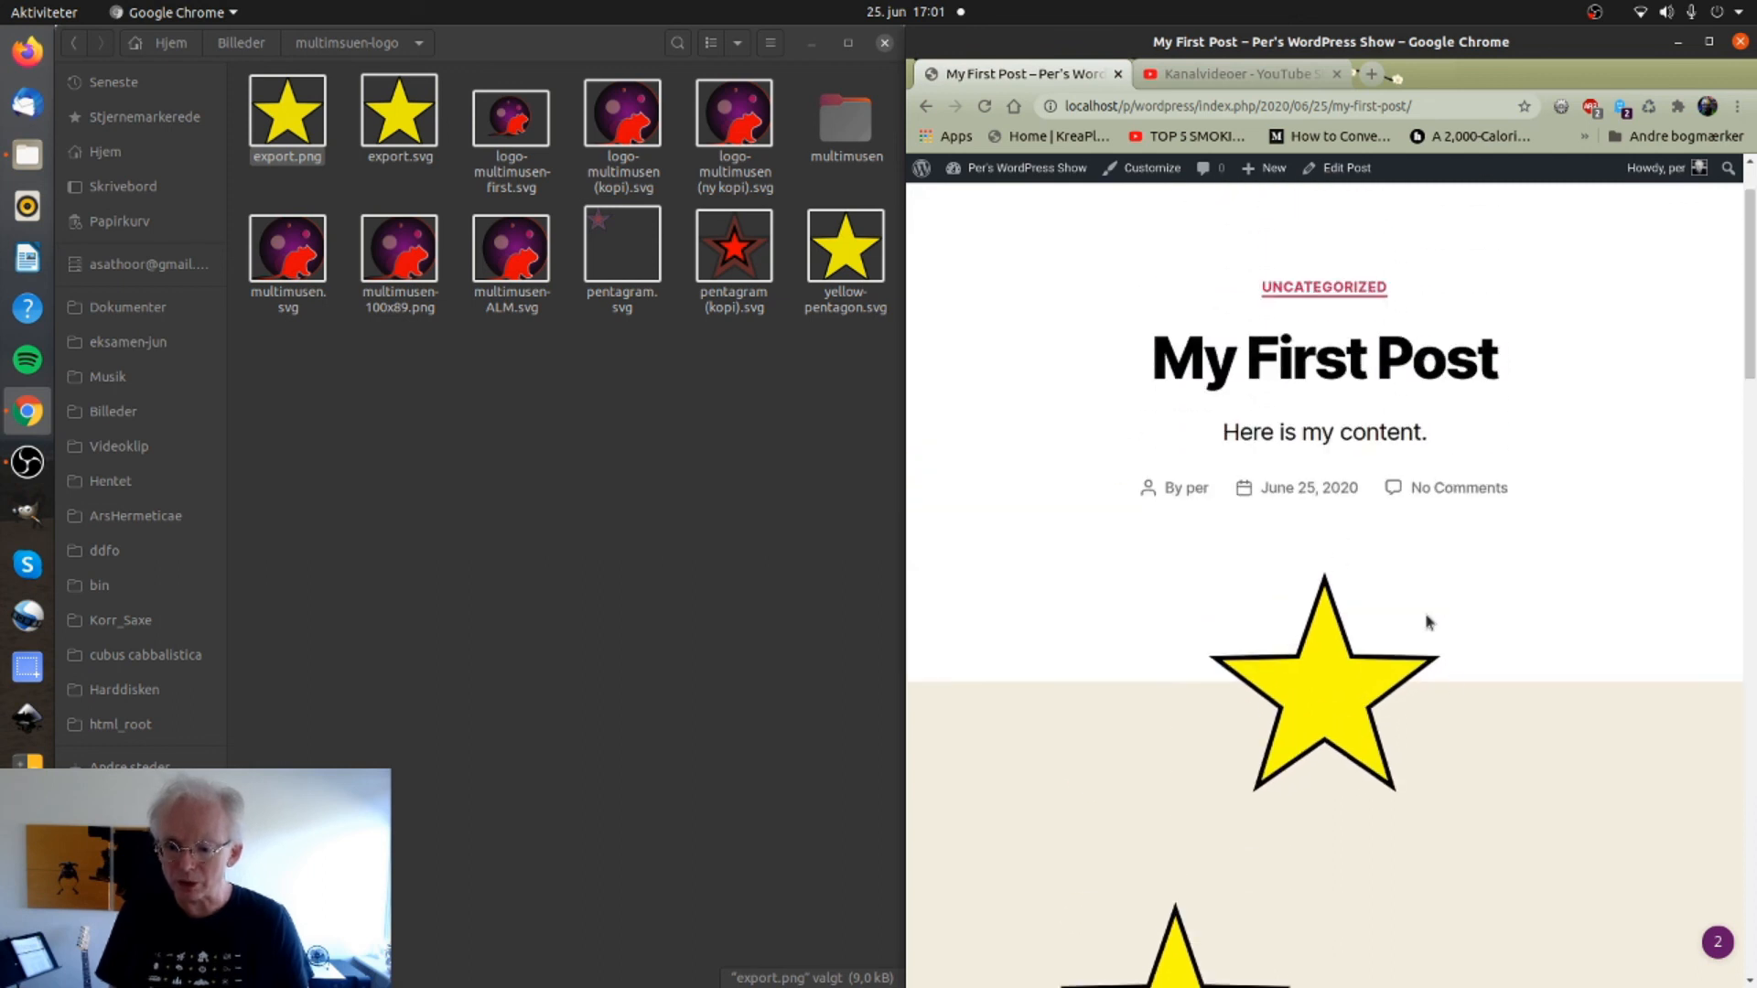
scroll(1036, 646, "down", 2)
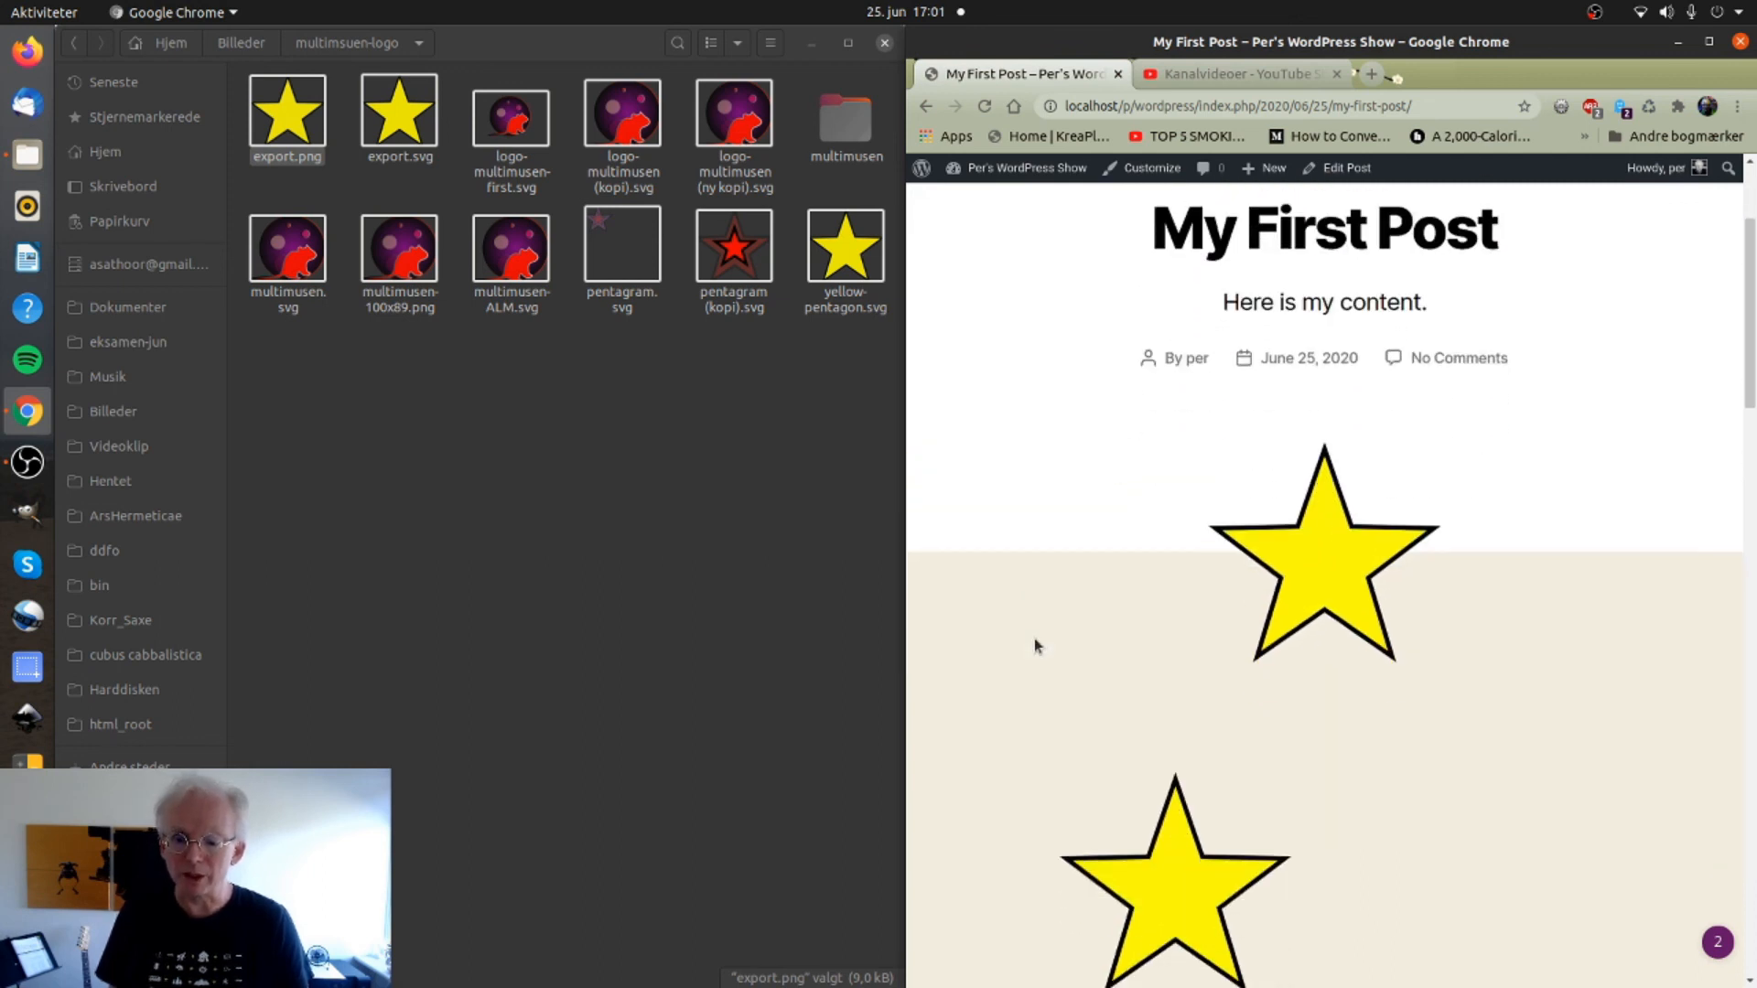
scroll(1037, 646, "down", 6)
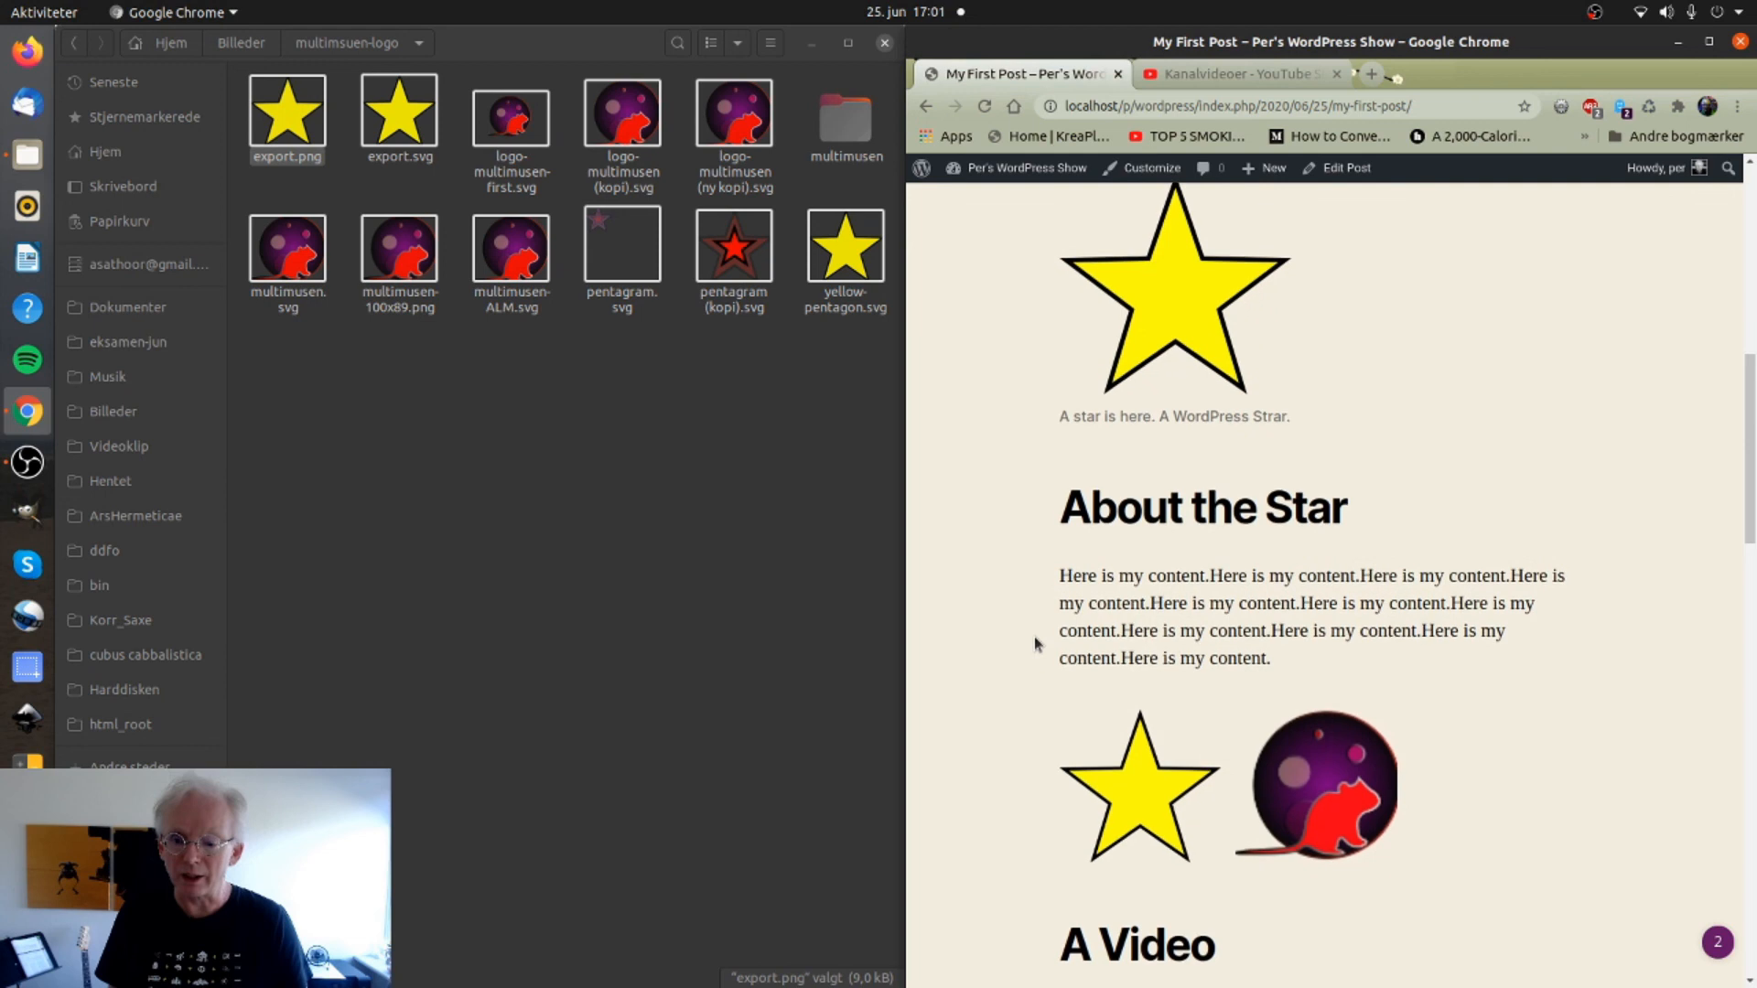
scroll(1037, 646, "down", 4)
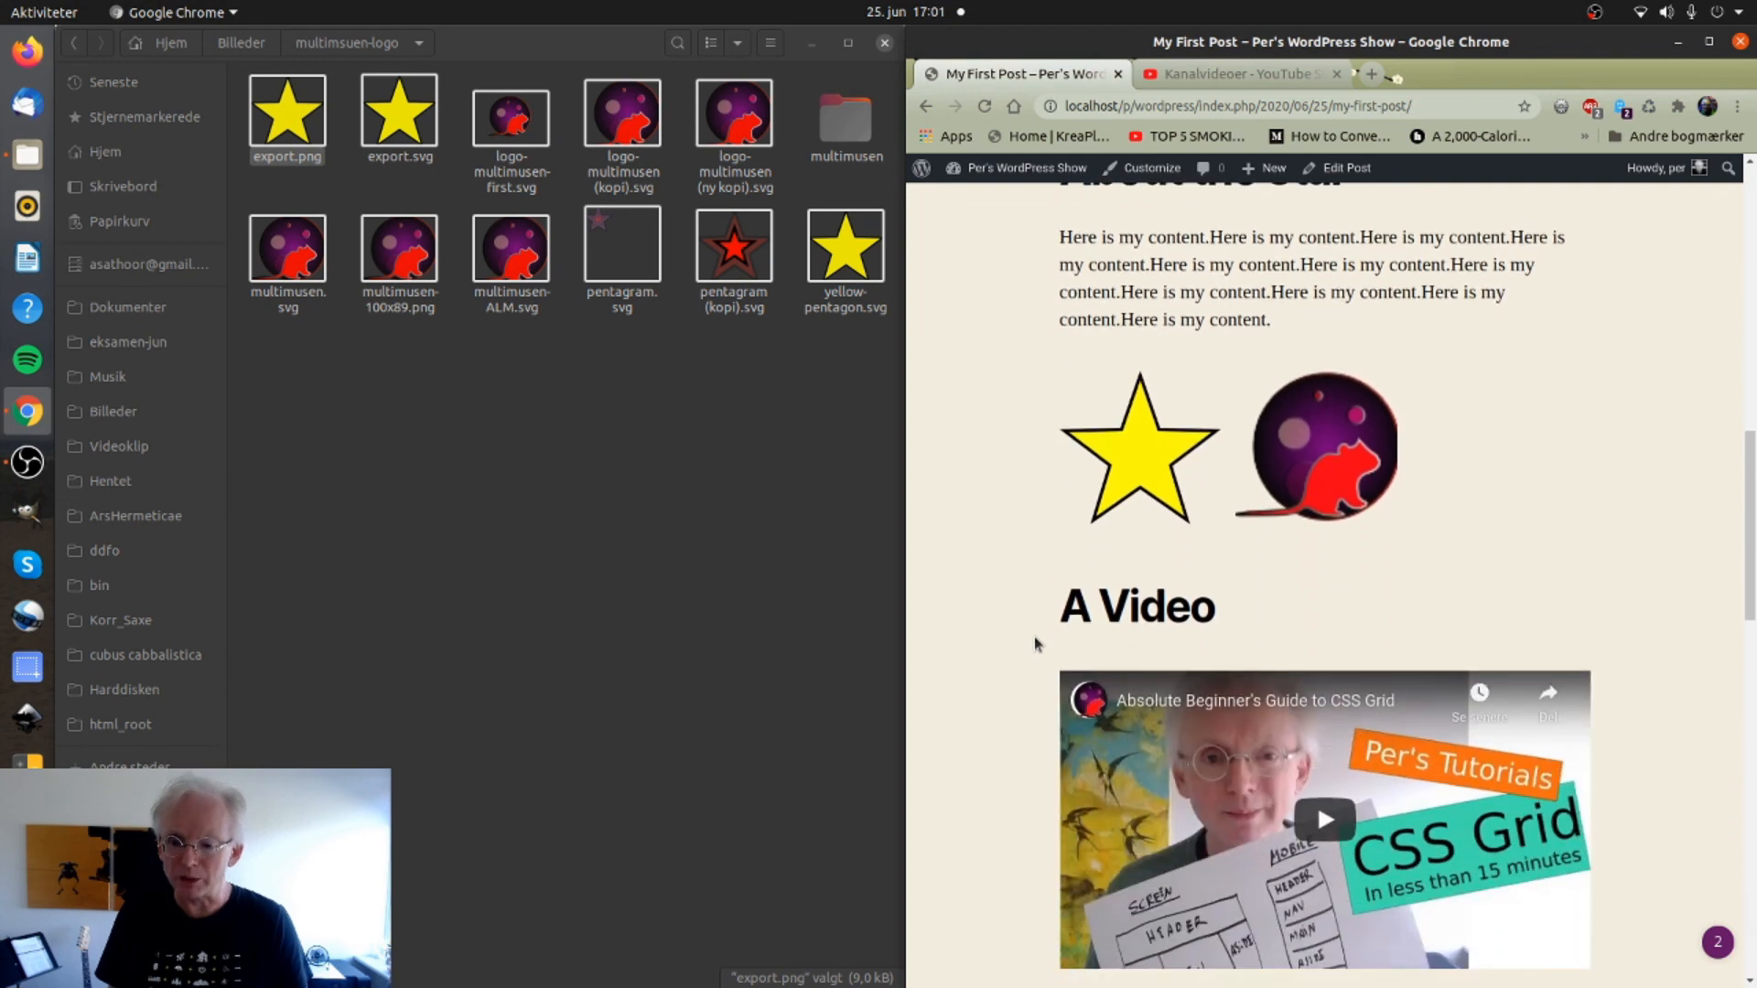